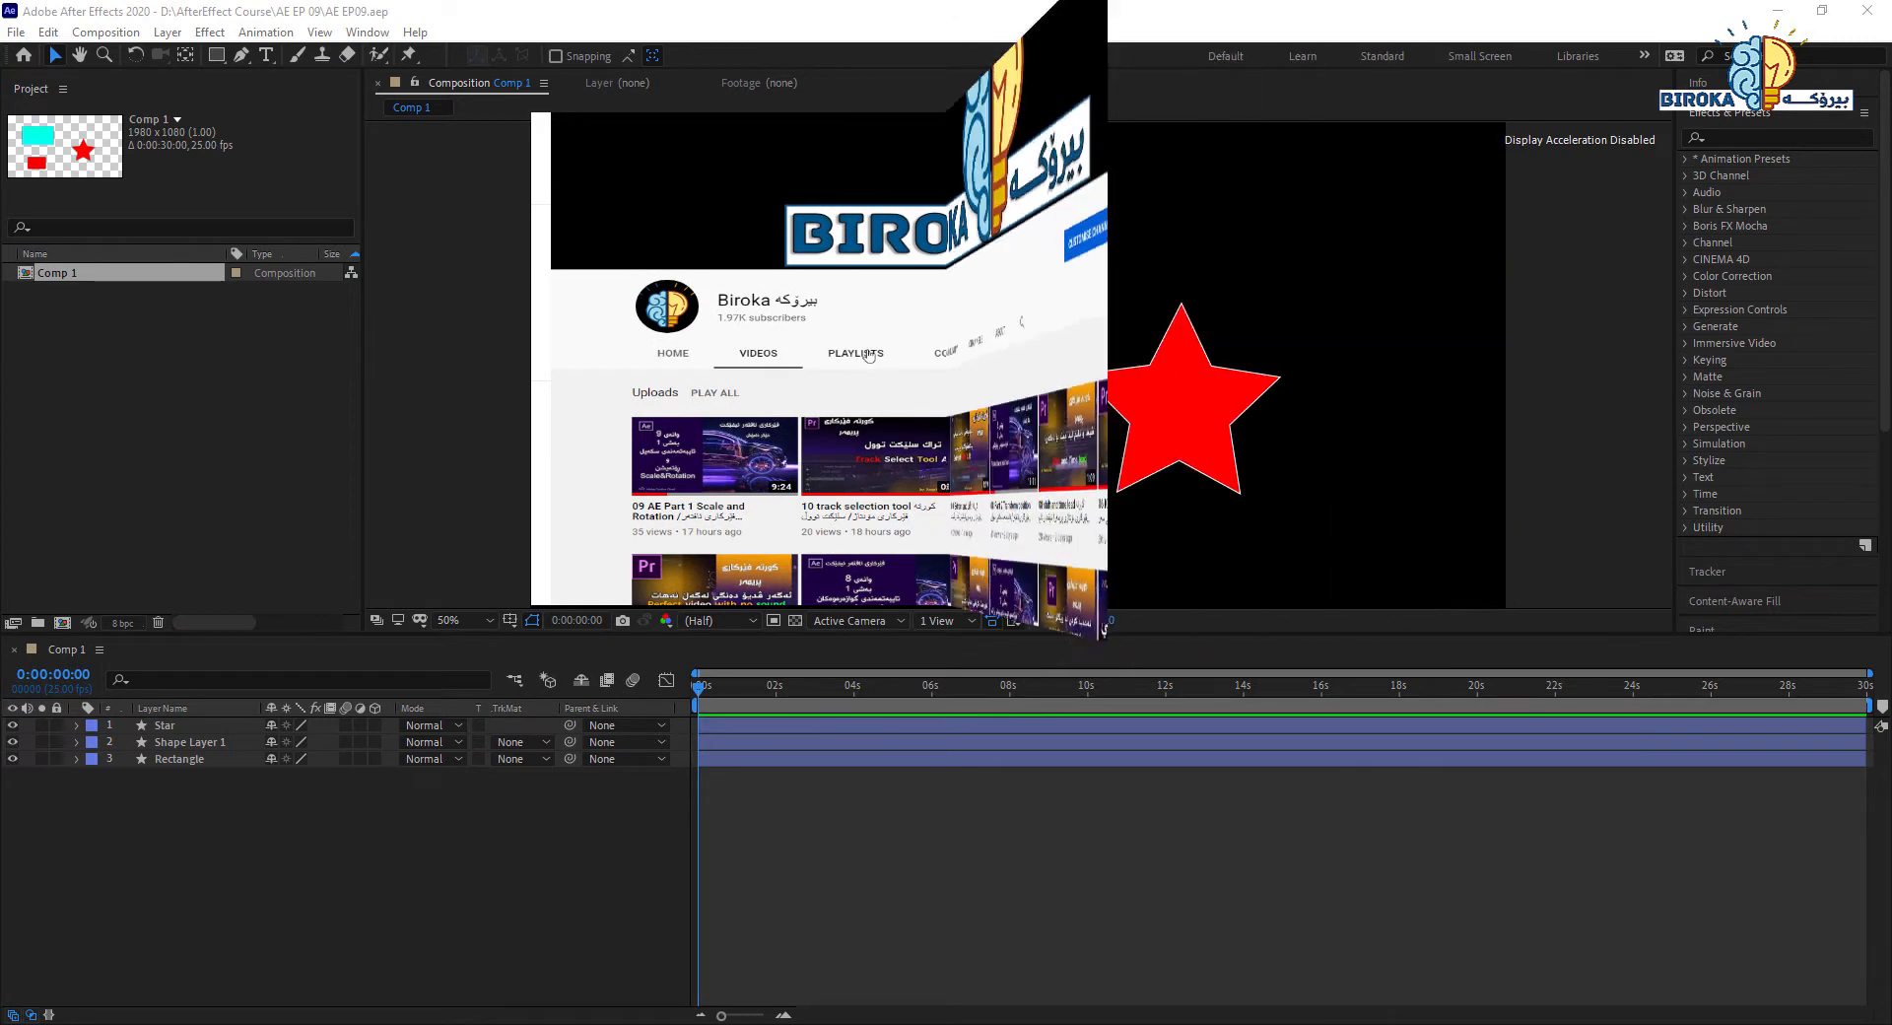
Expand the Star layer's Transform properties to examine them, and collapse the layer again
click(83, 726)
click(76, 725)
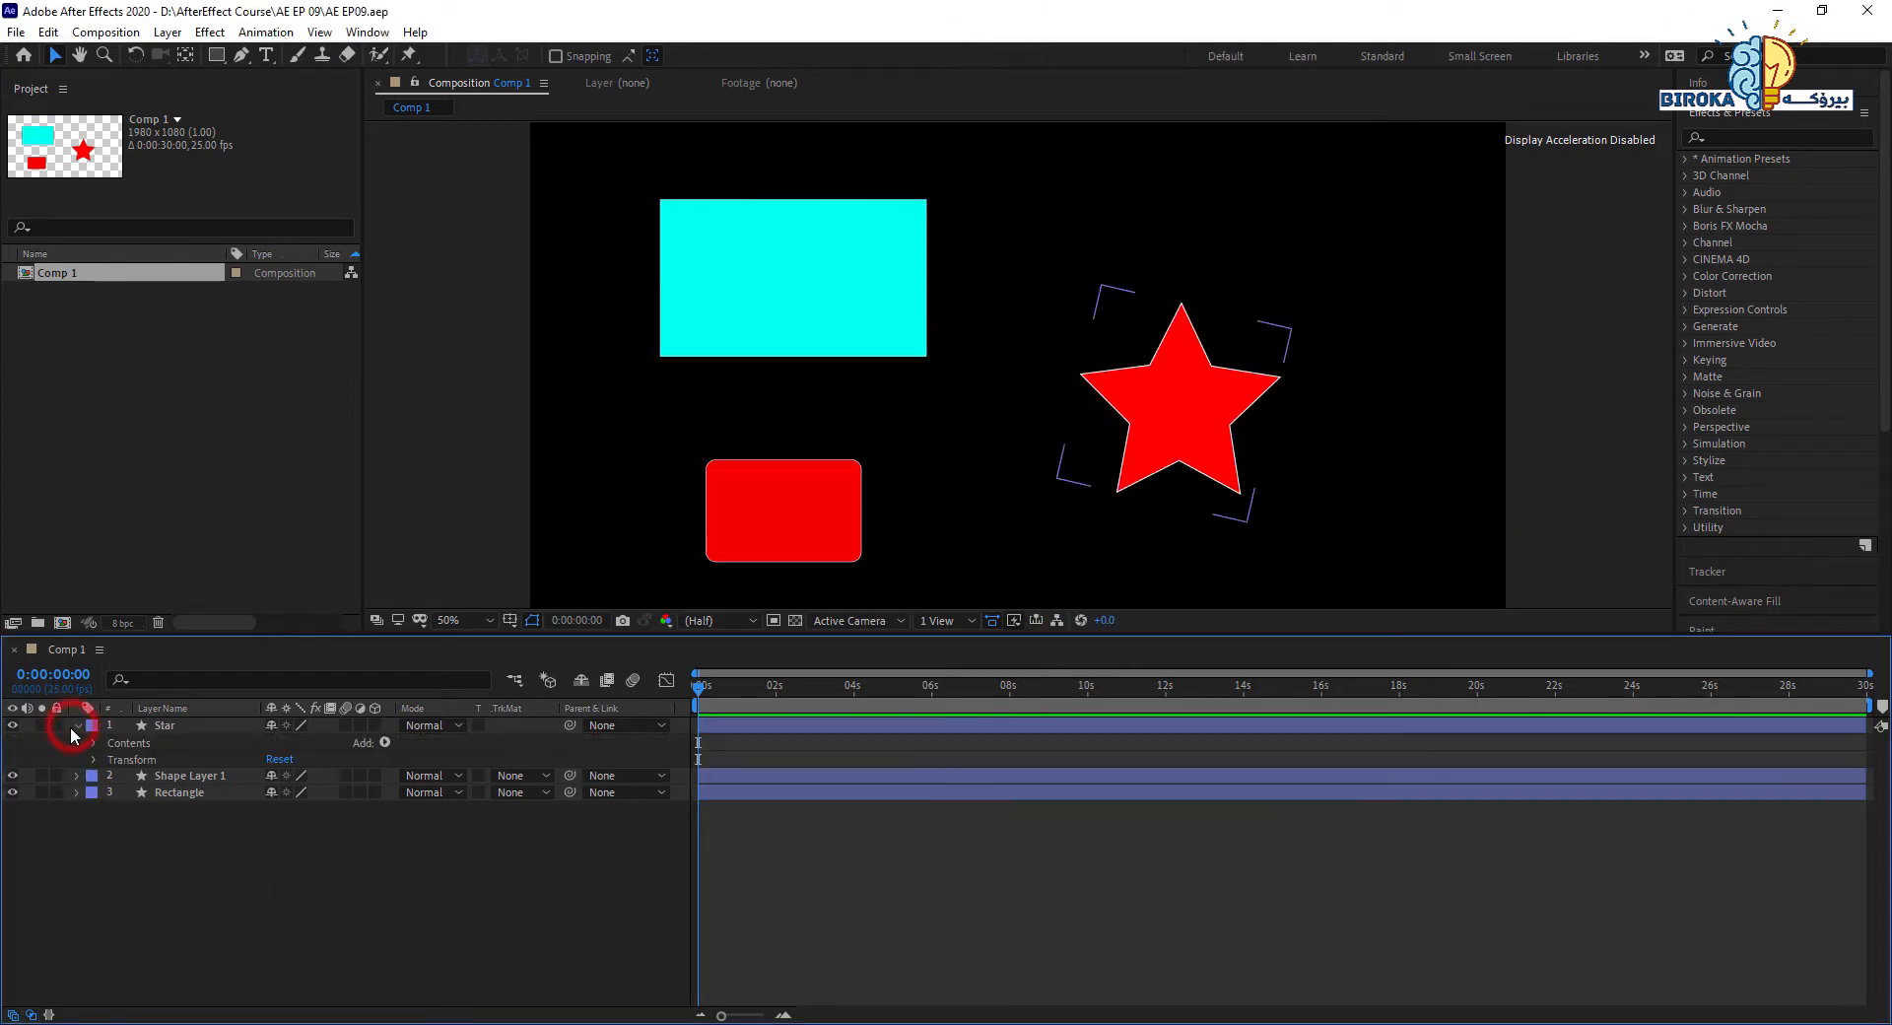
click(95, 760)
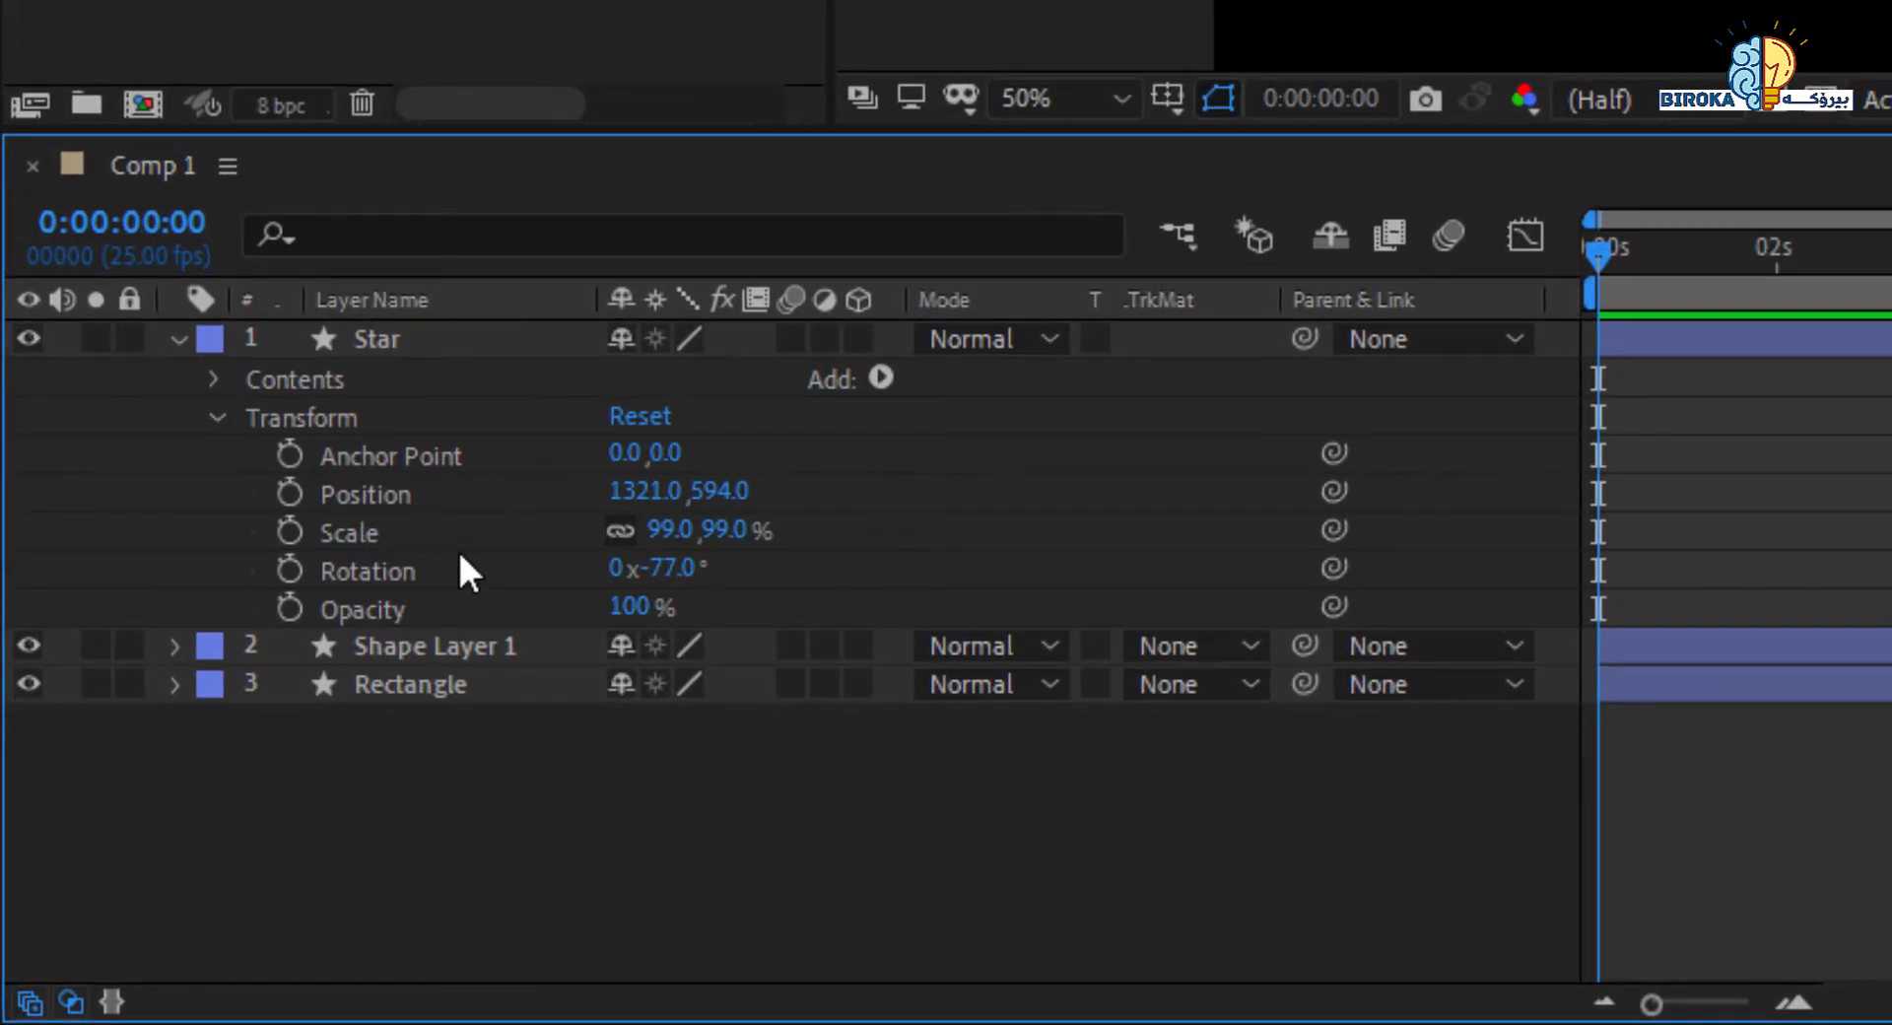
click(179, 338)
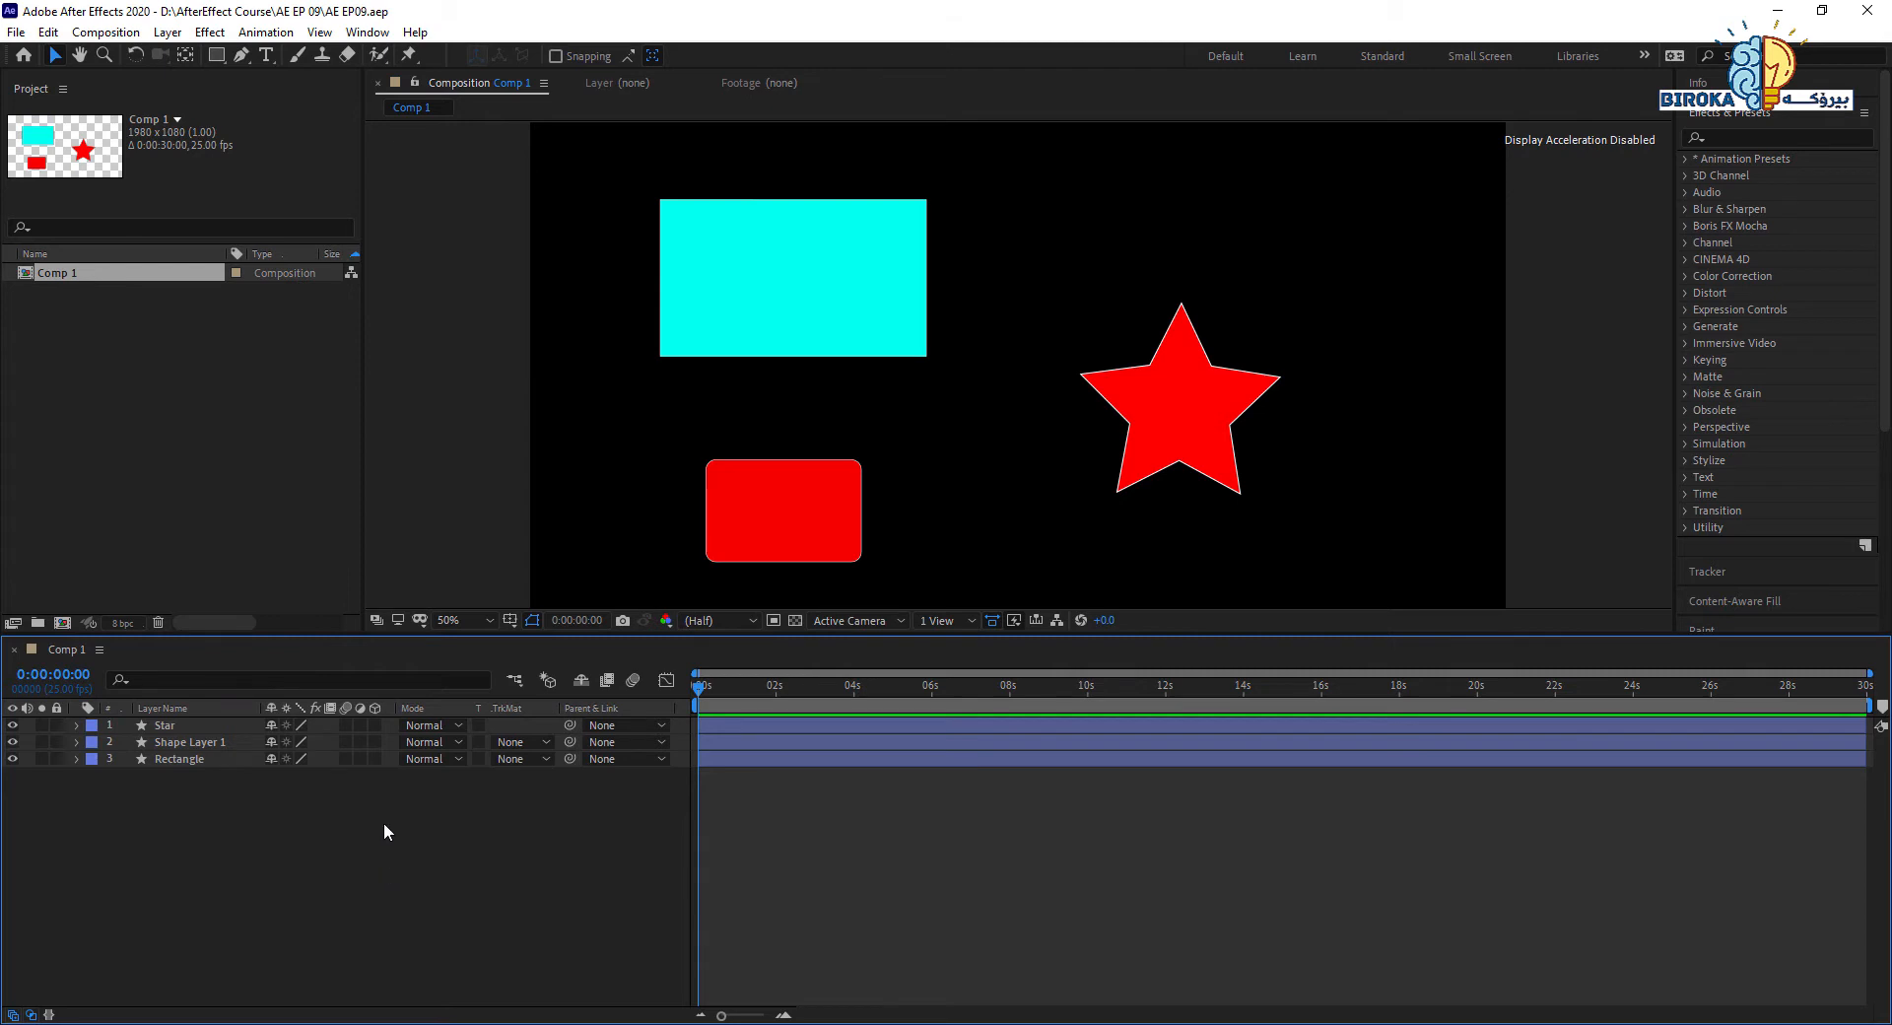
Select the star, cyan rectangle and red rounded rectangle in turn to compare where their anchor points lie
click(1199, 403)
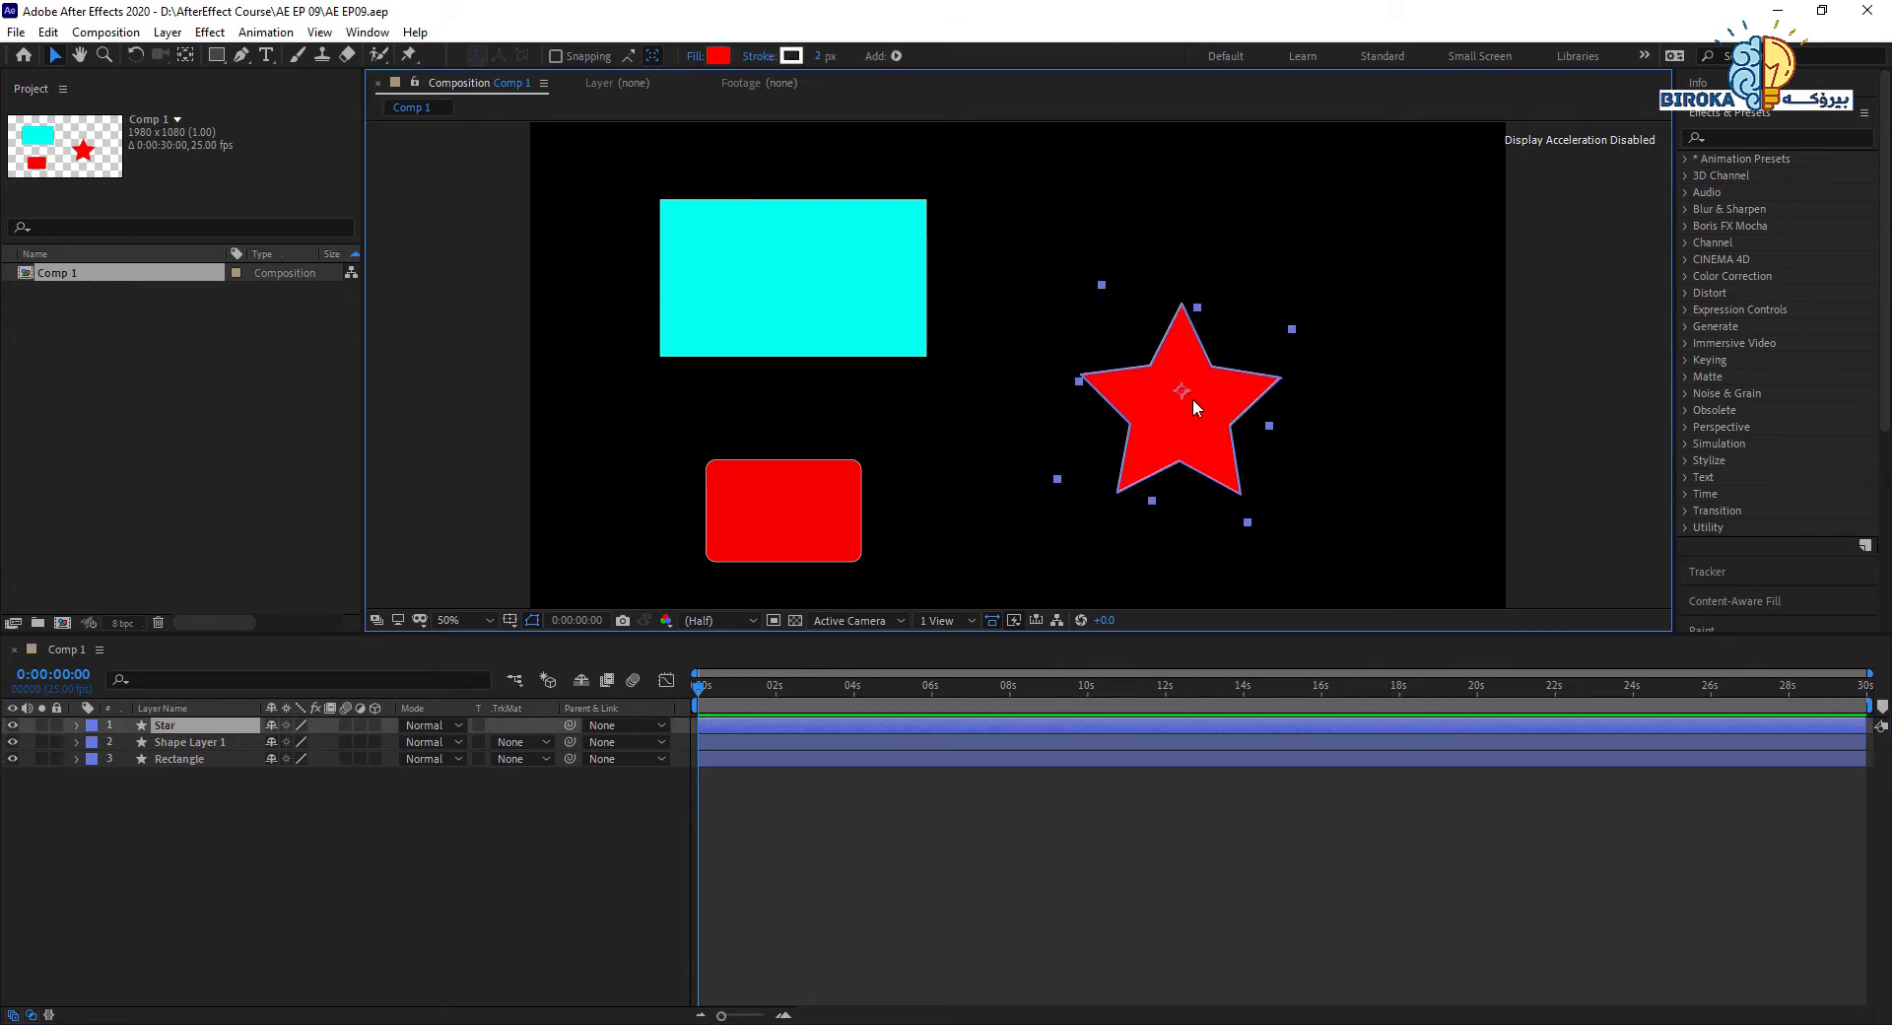
click(872, 300)
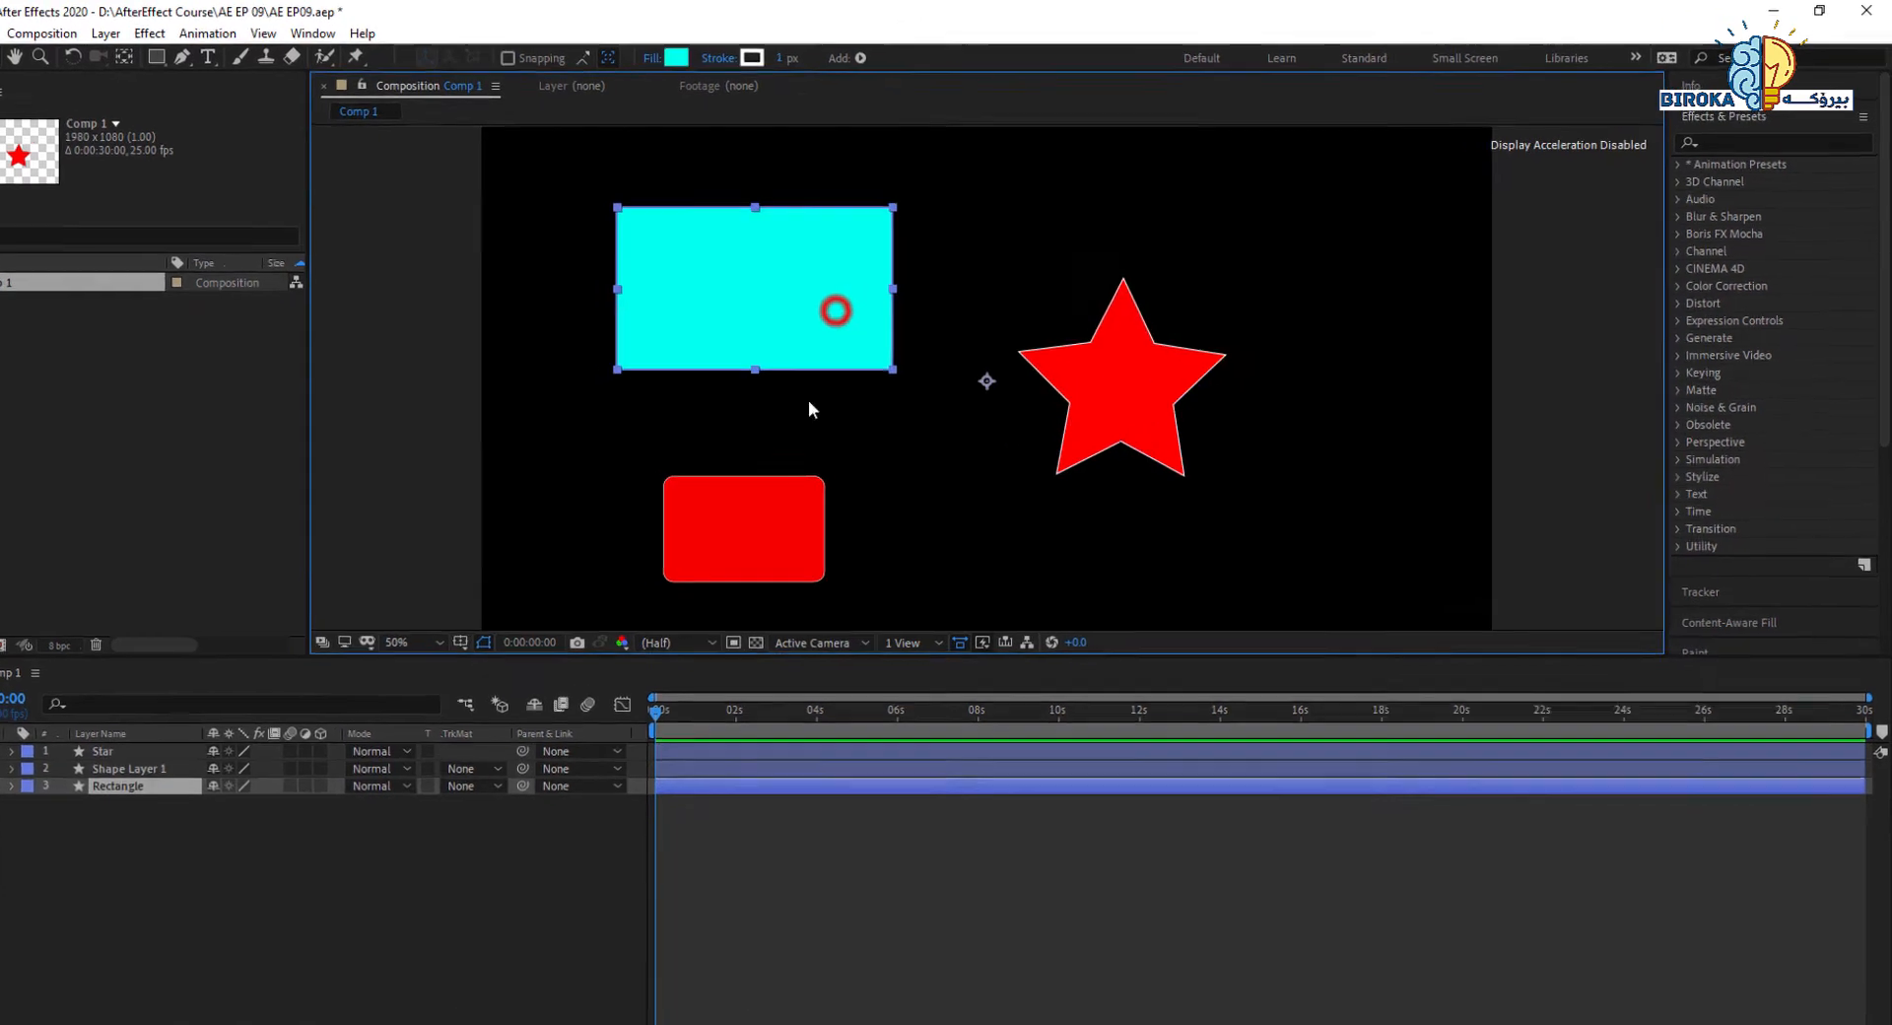
click(795, 494)
click(680, 304)
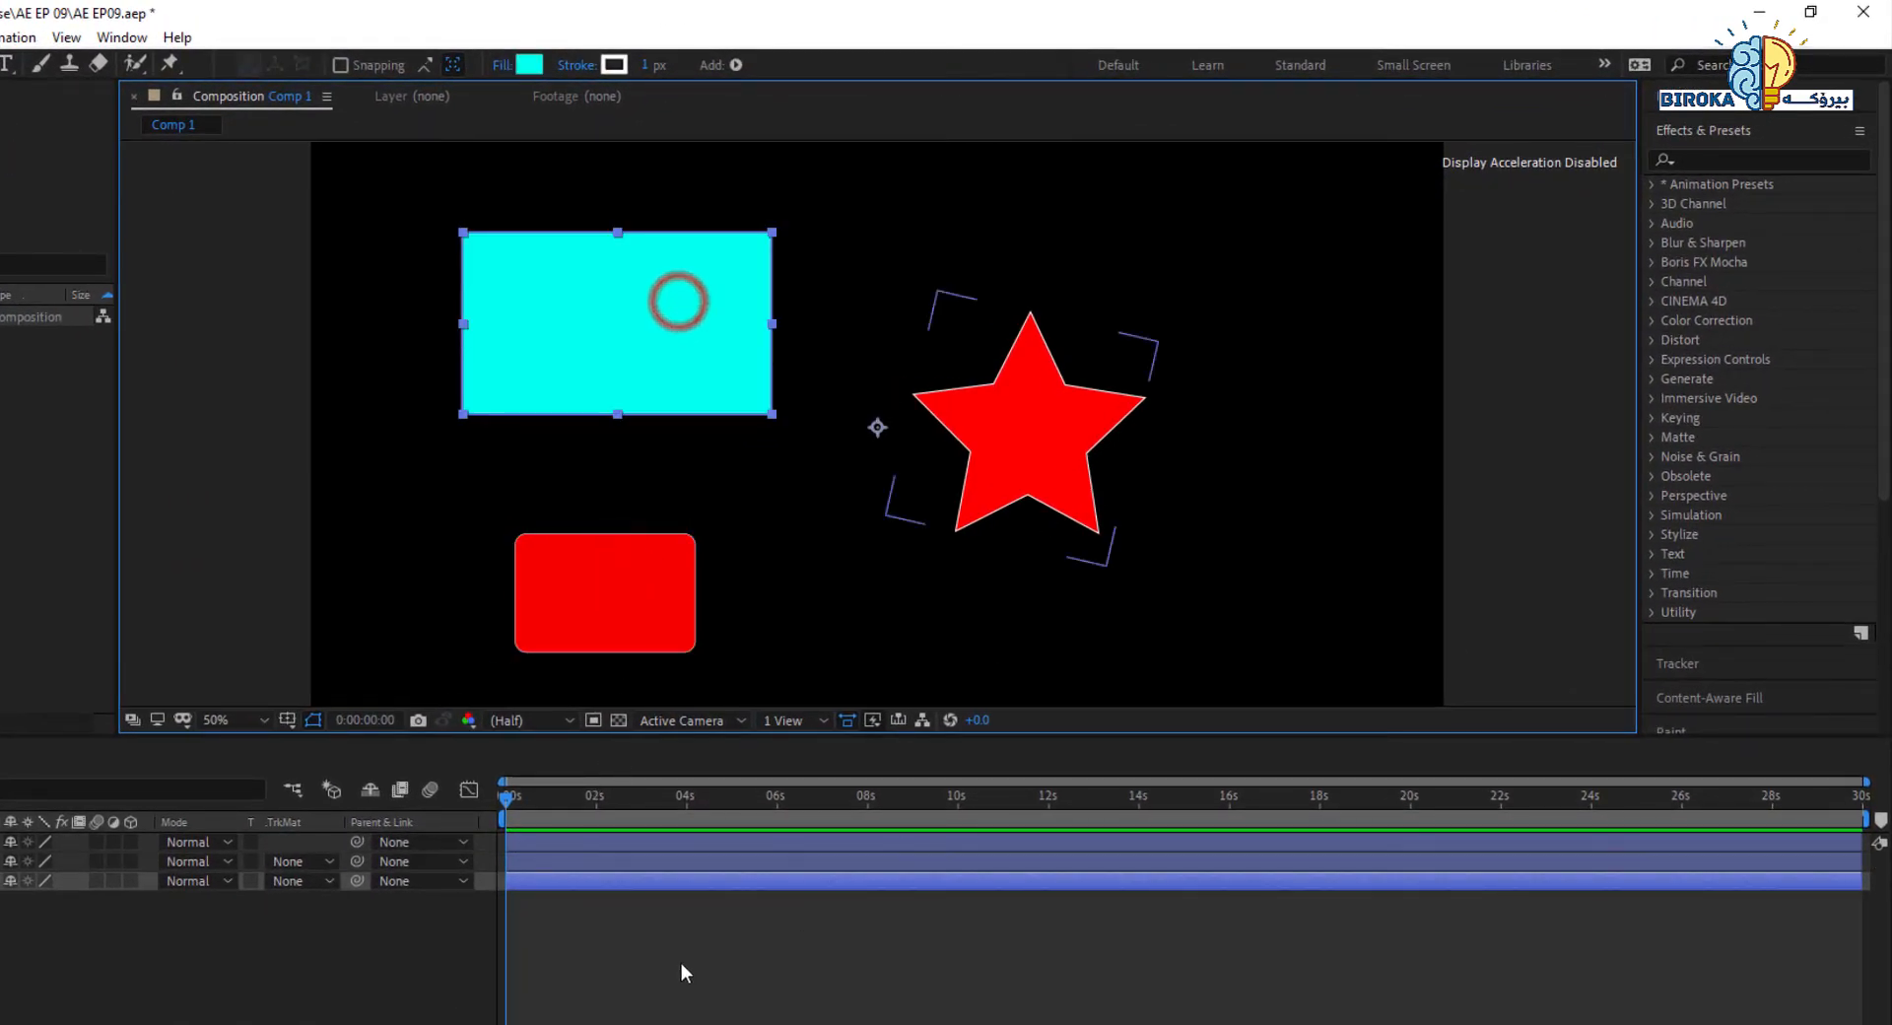
click(593, 862)
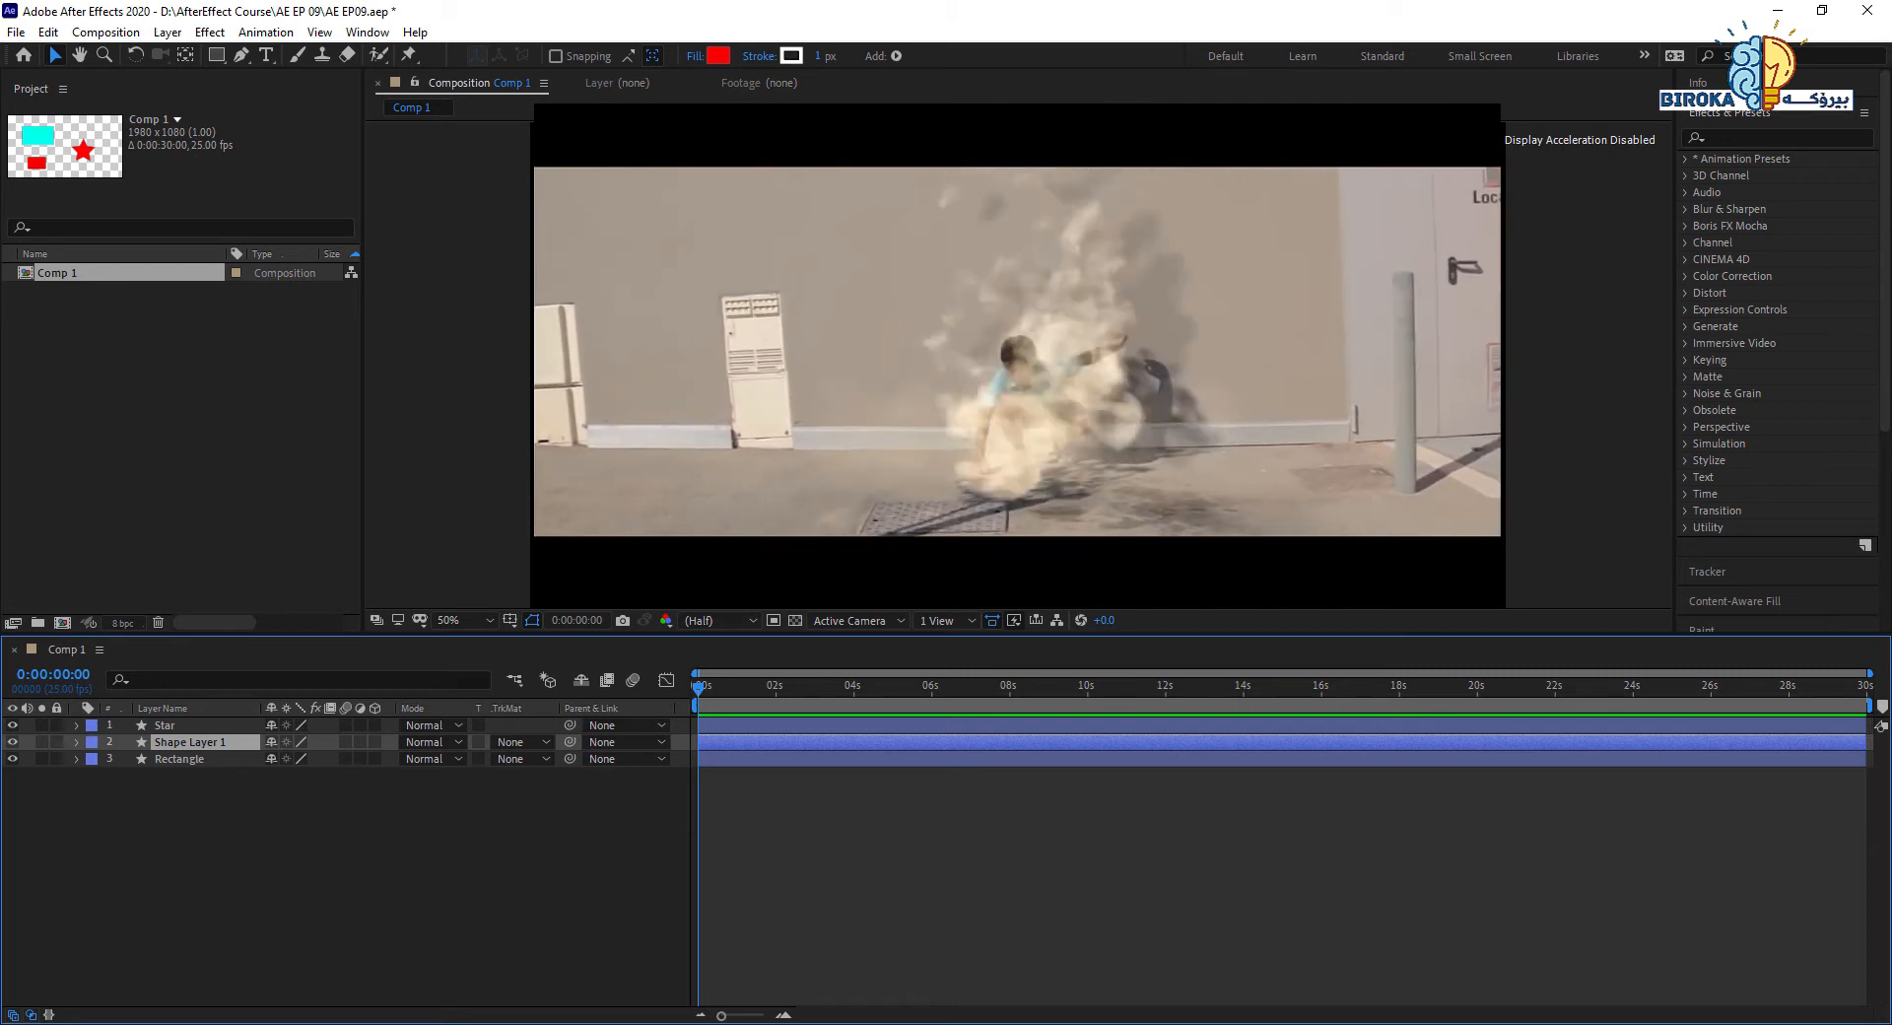
click(783, 264)
click(1171, 394)
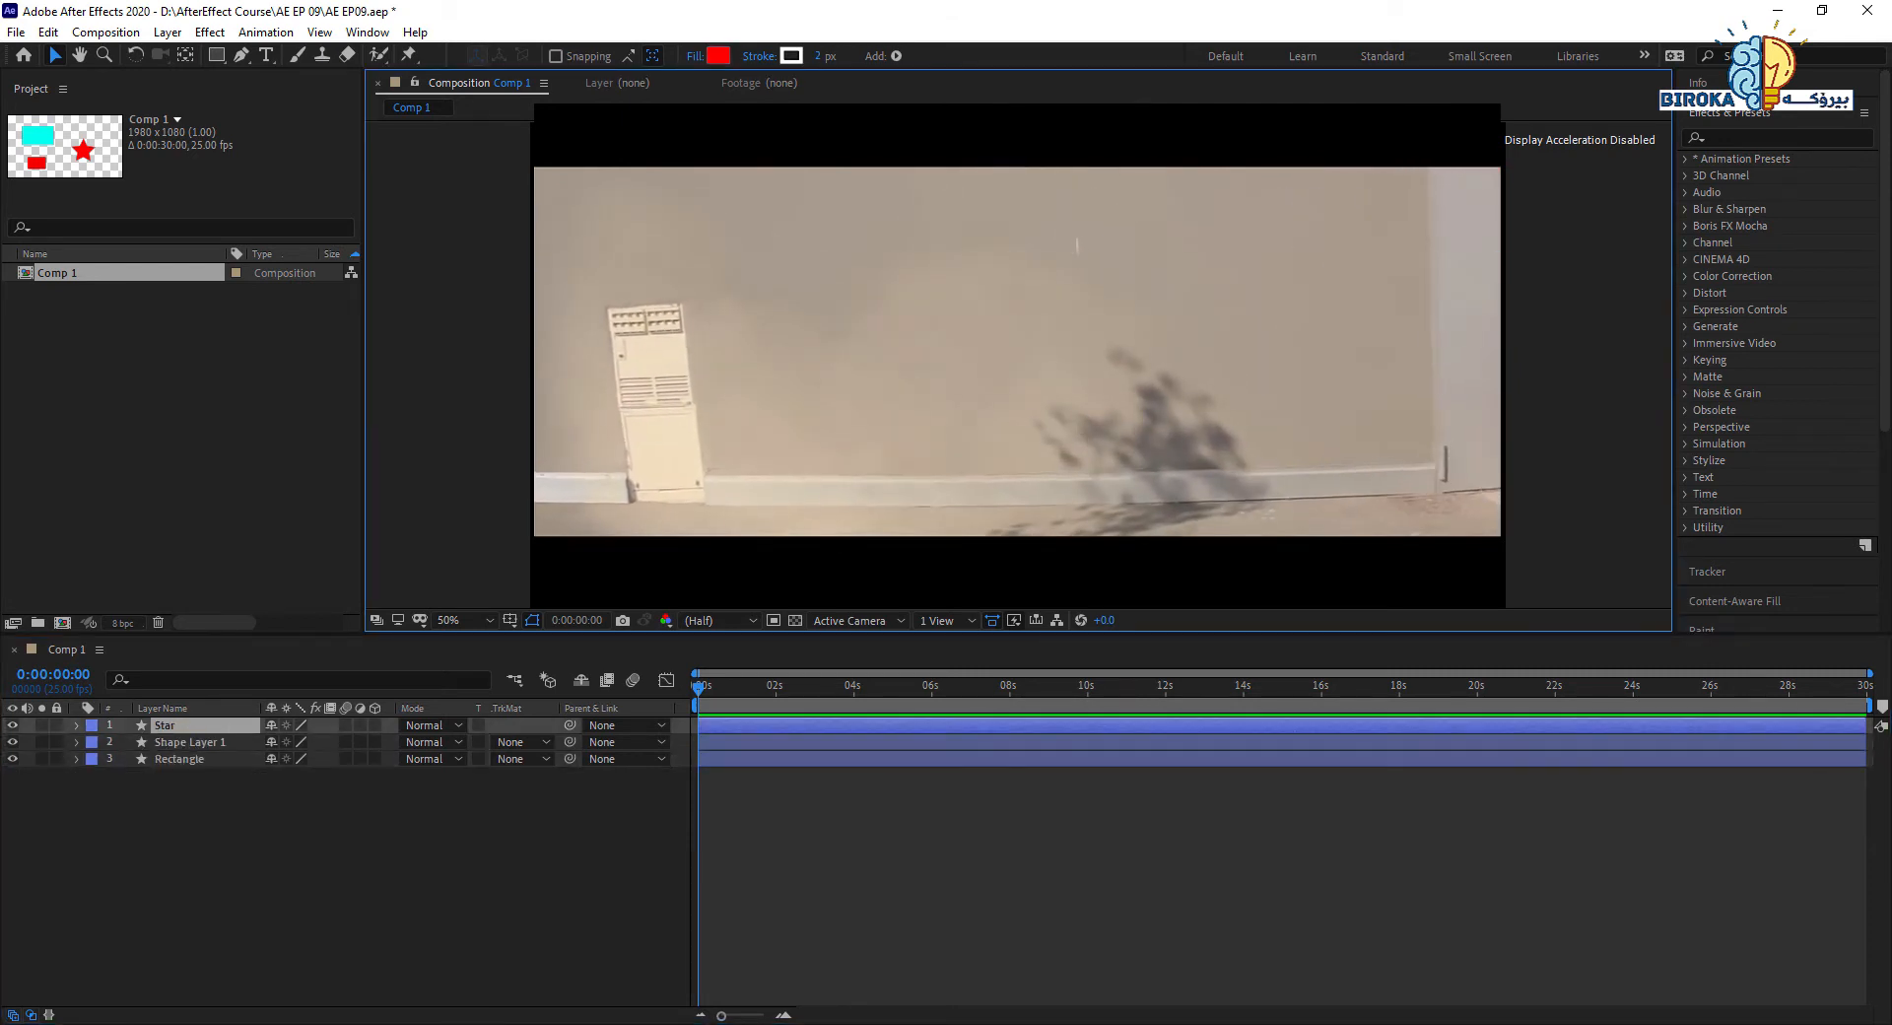
click(778, 500)
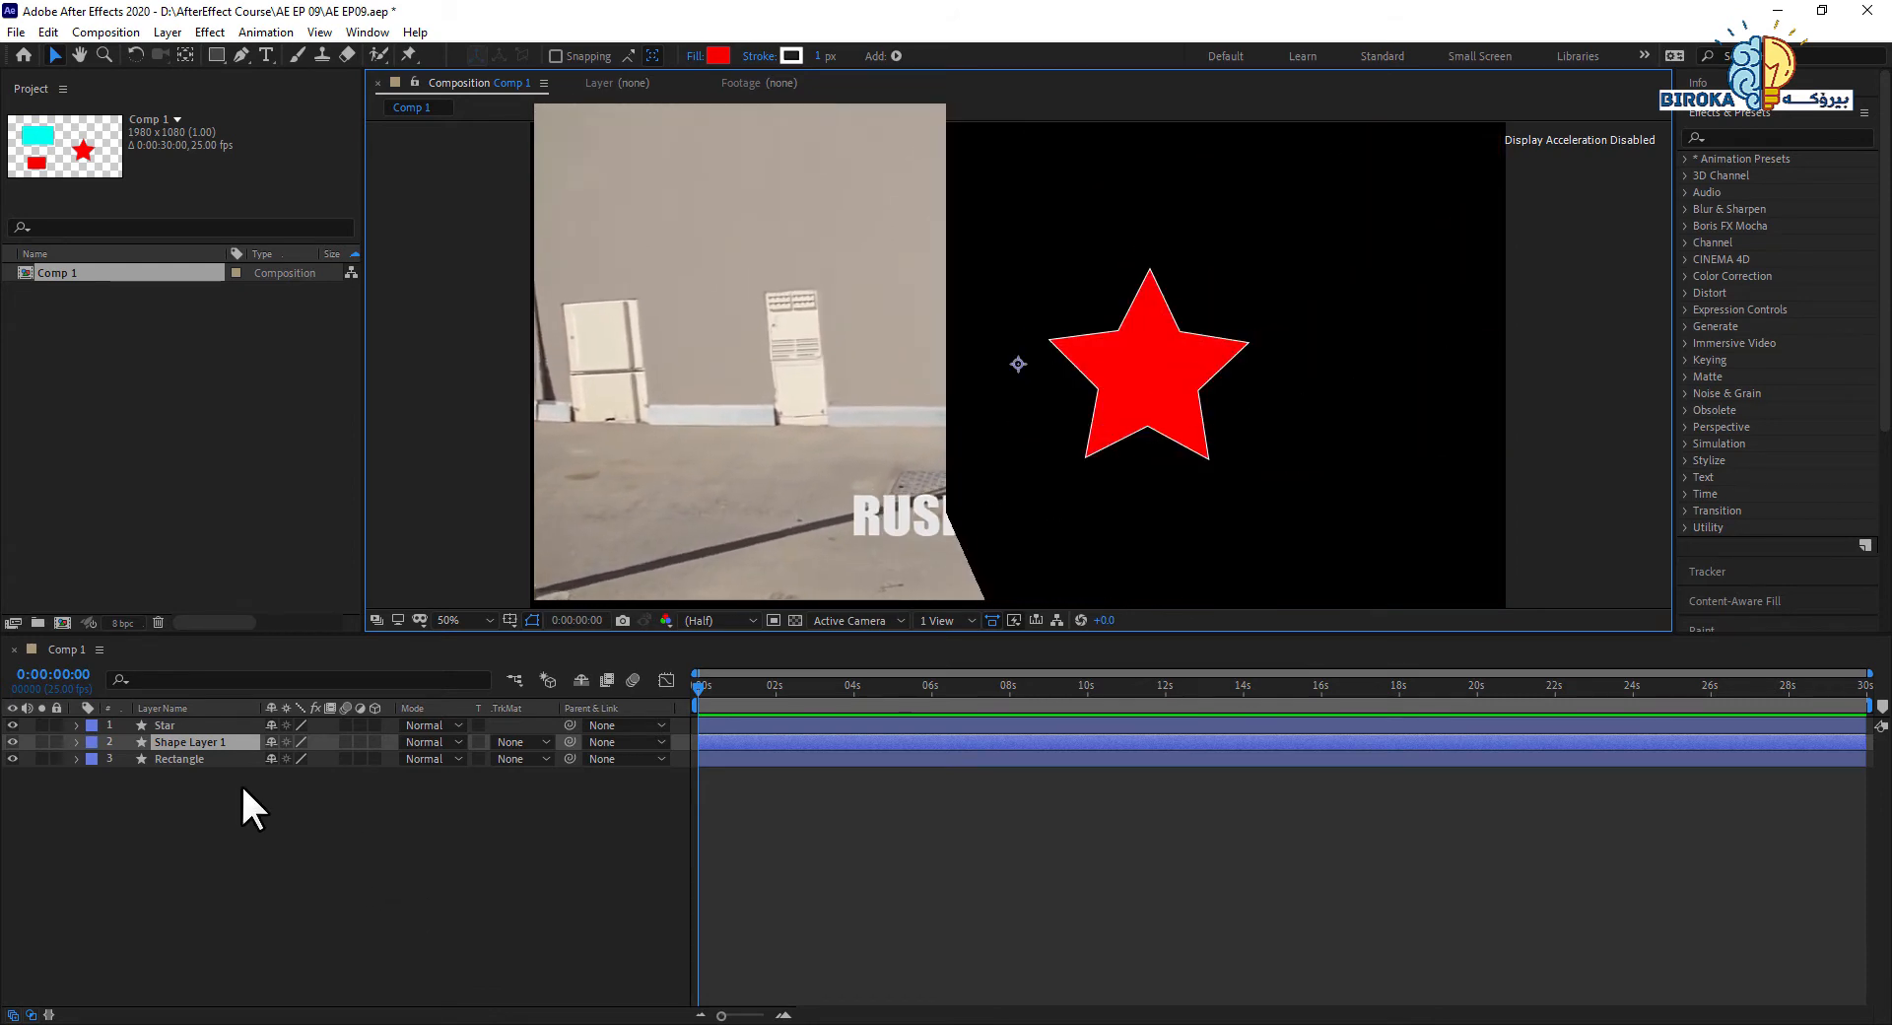
Reveal only the Anchor Point property of the Star layer and inspect the anchor points of both rectangles
click(1144, 402)
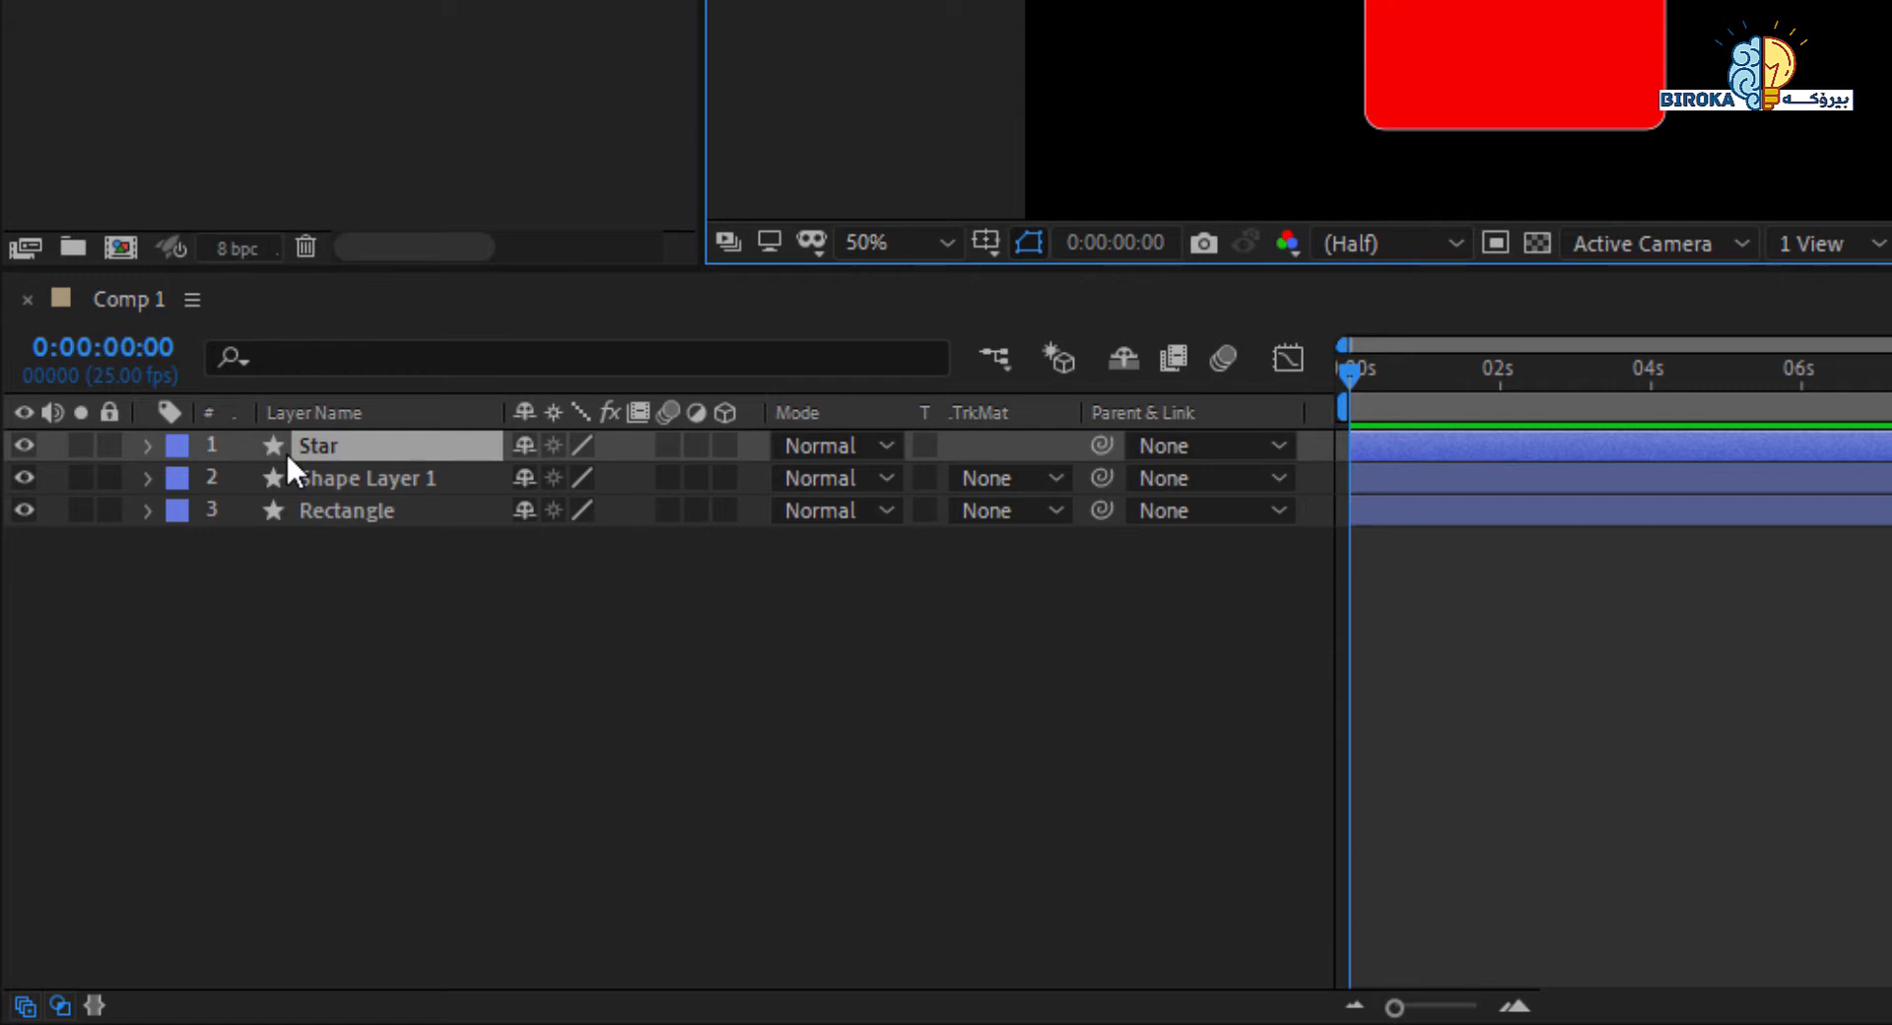
key(a)
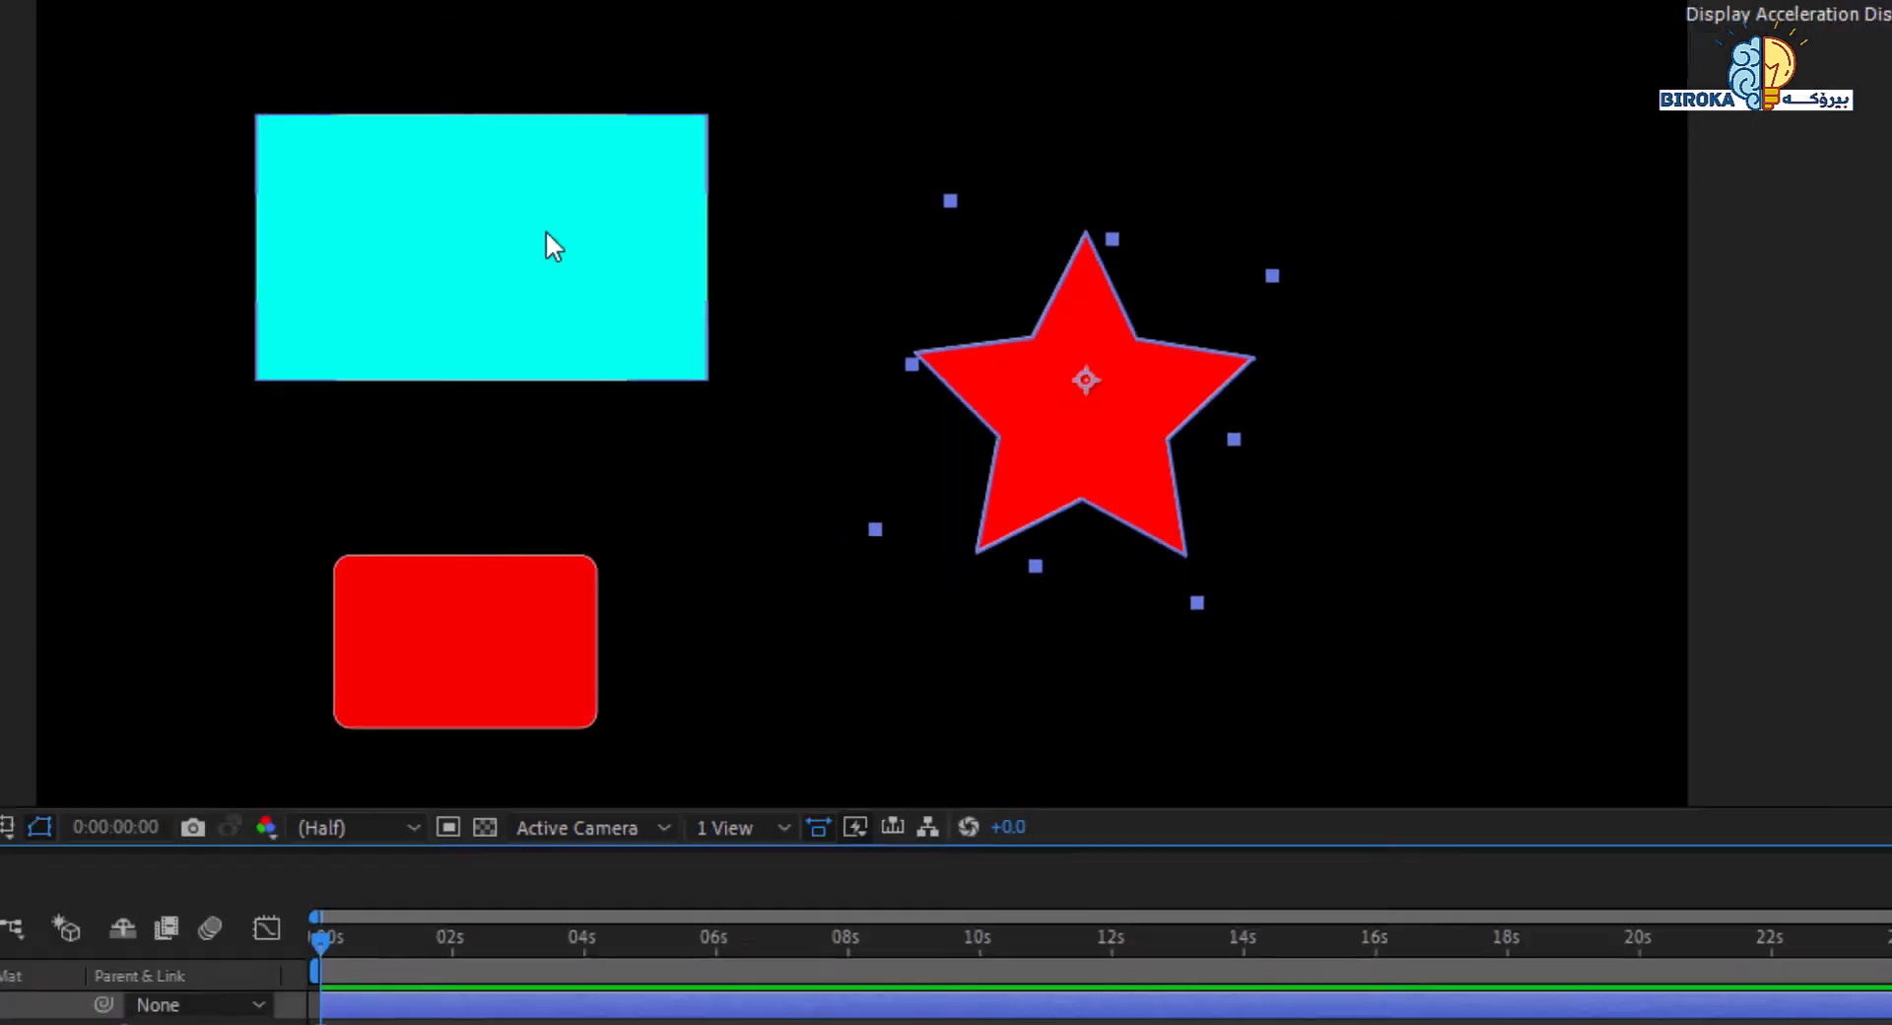
click(825, 284)
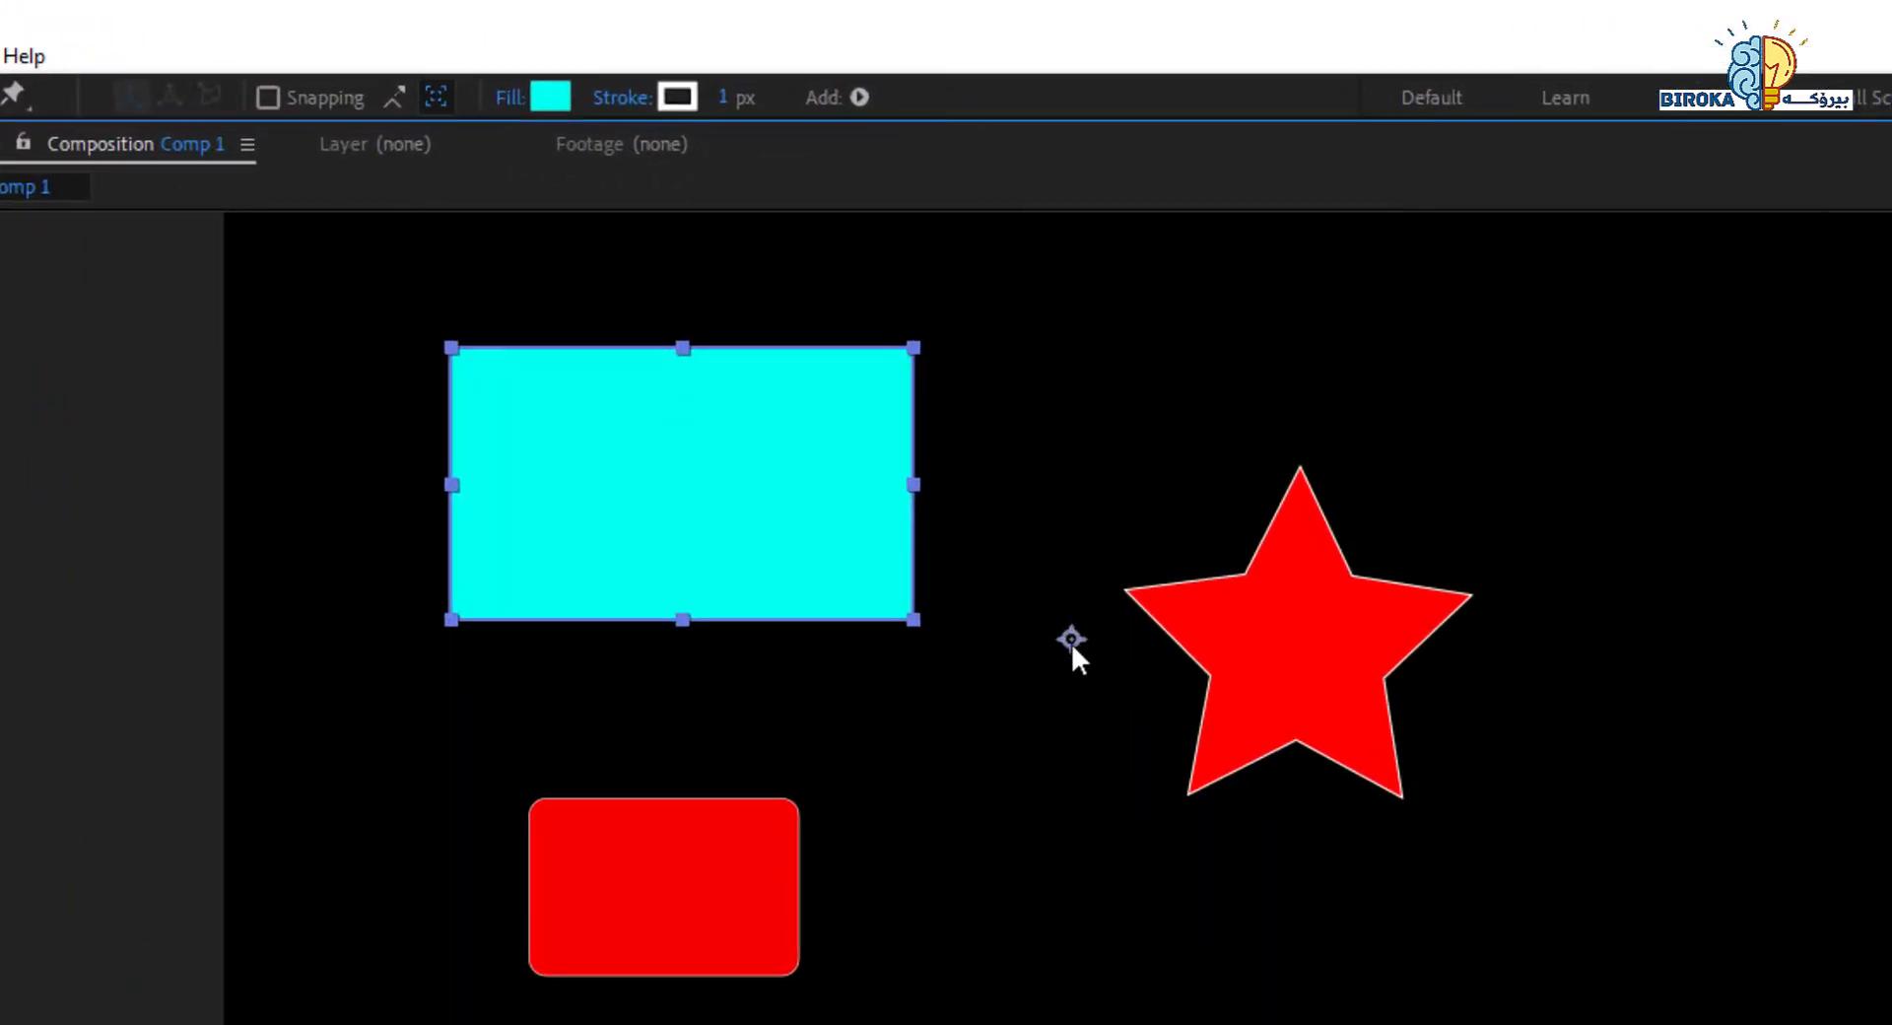
click(698, 854)
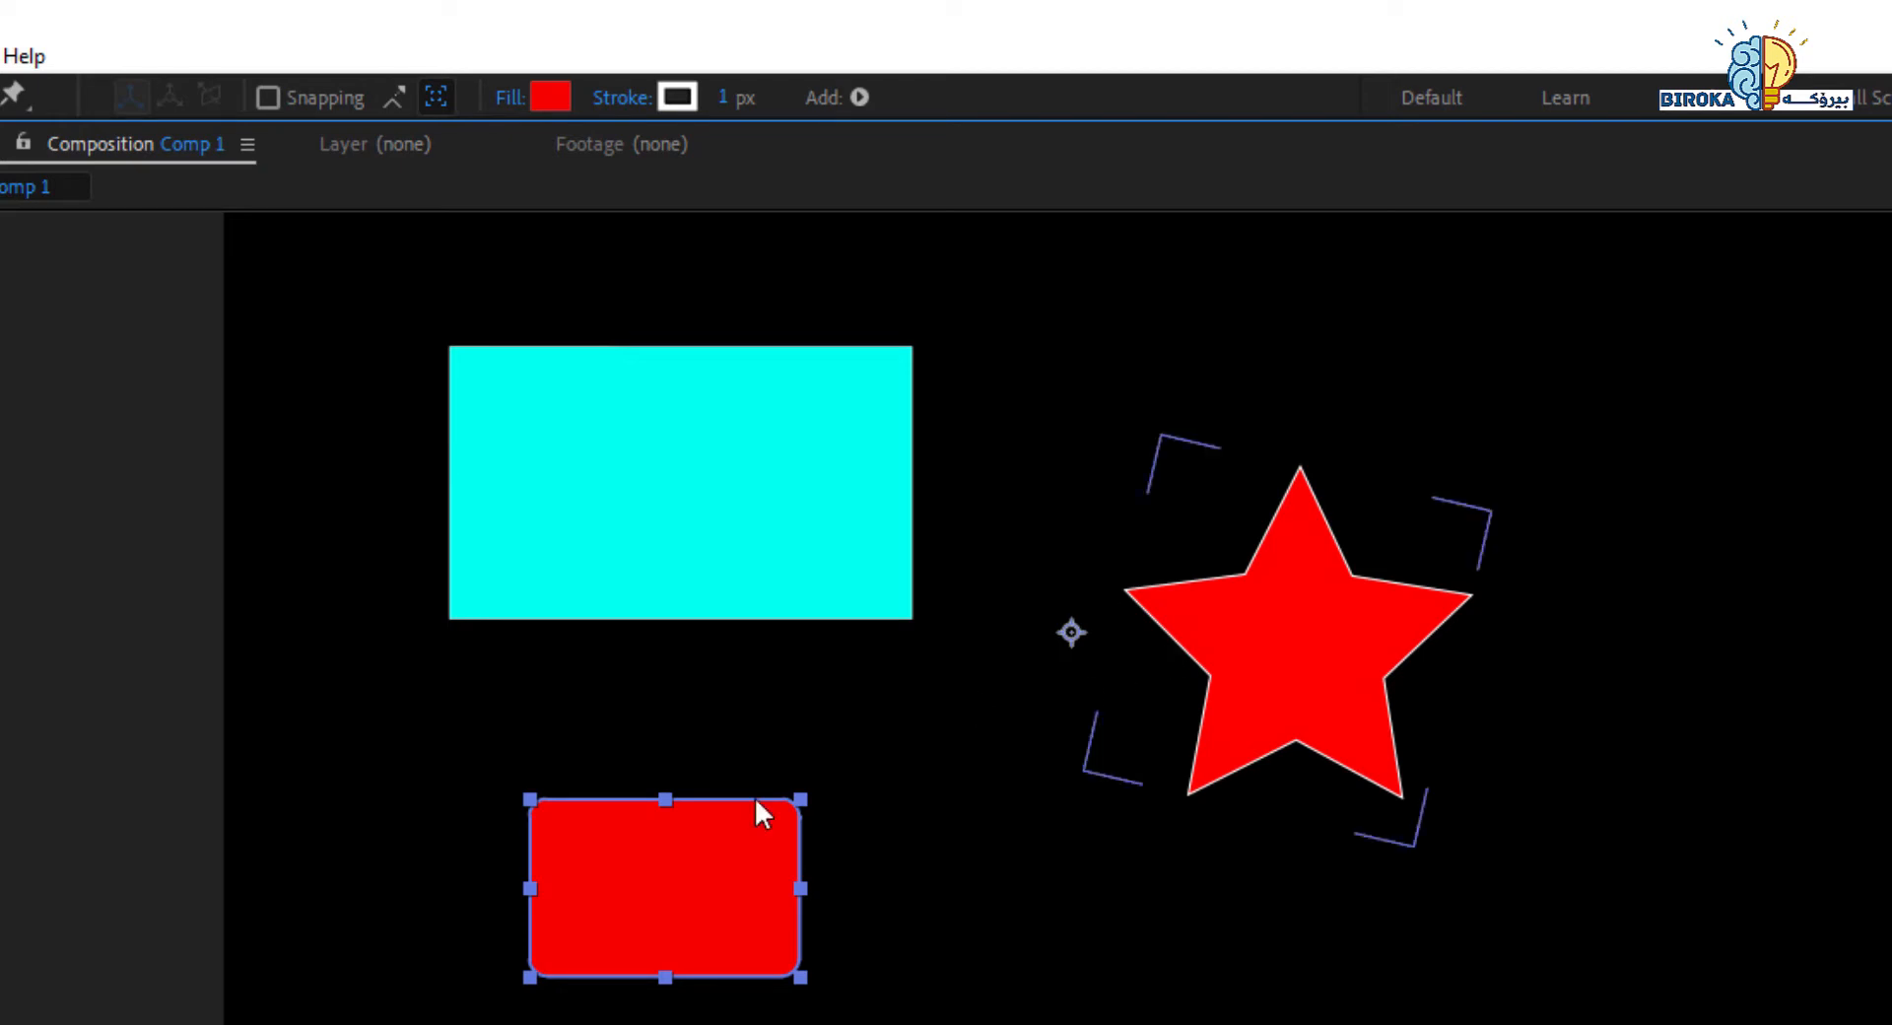
Move the red rounded rectangle slightly up and to the left, and shift the star to the right
drag(606, 922, 568, 873)
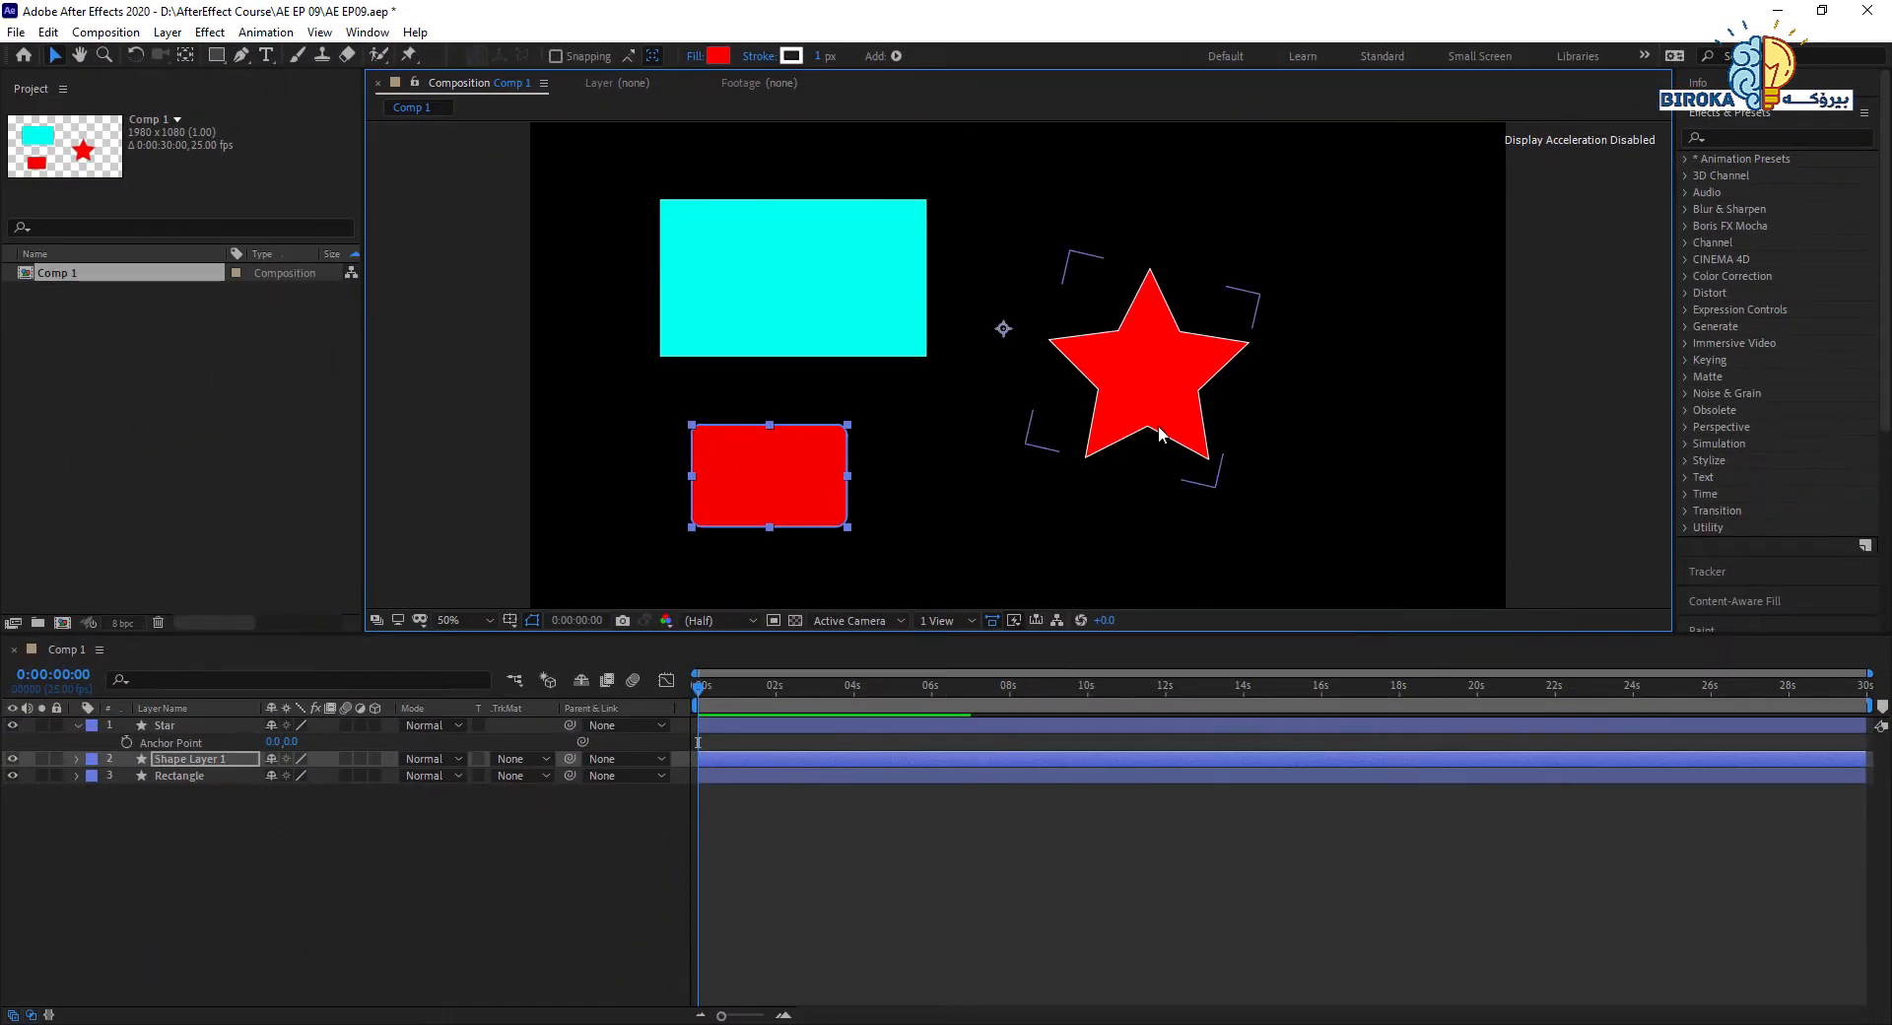
click(1145, 384)
drag(1155, 369, 1218, 369)
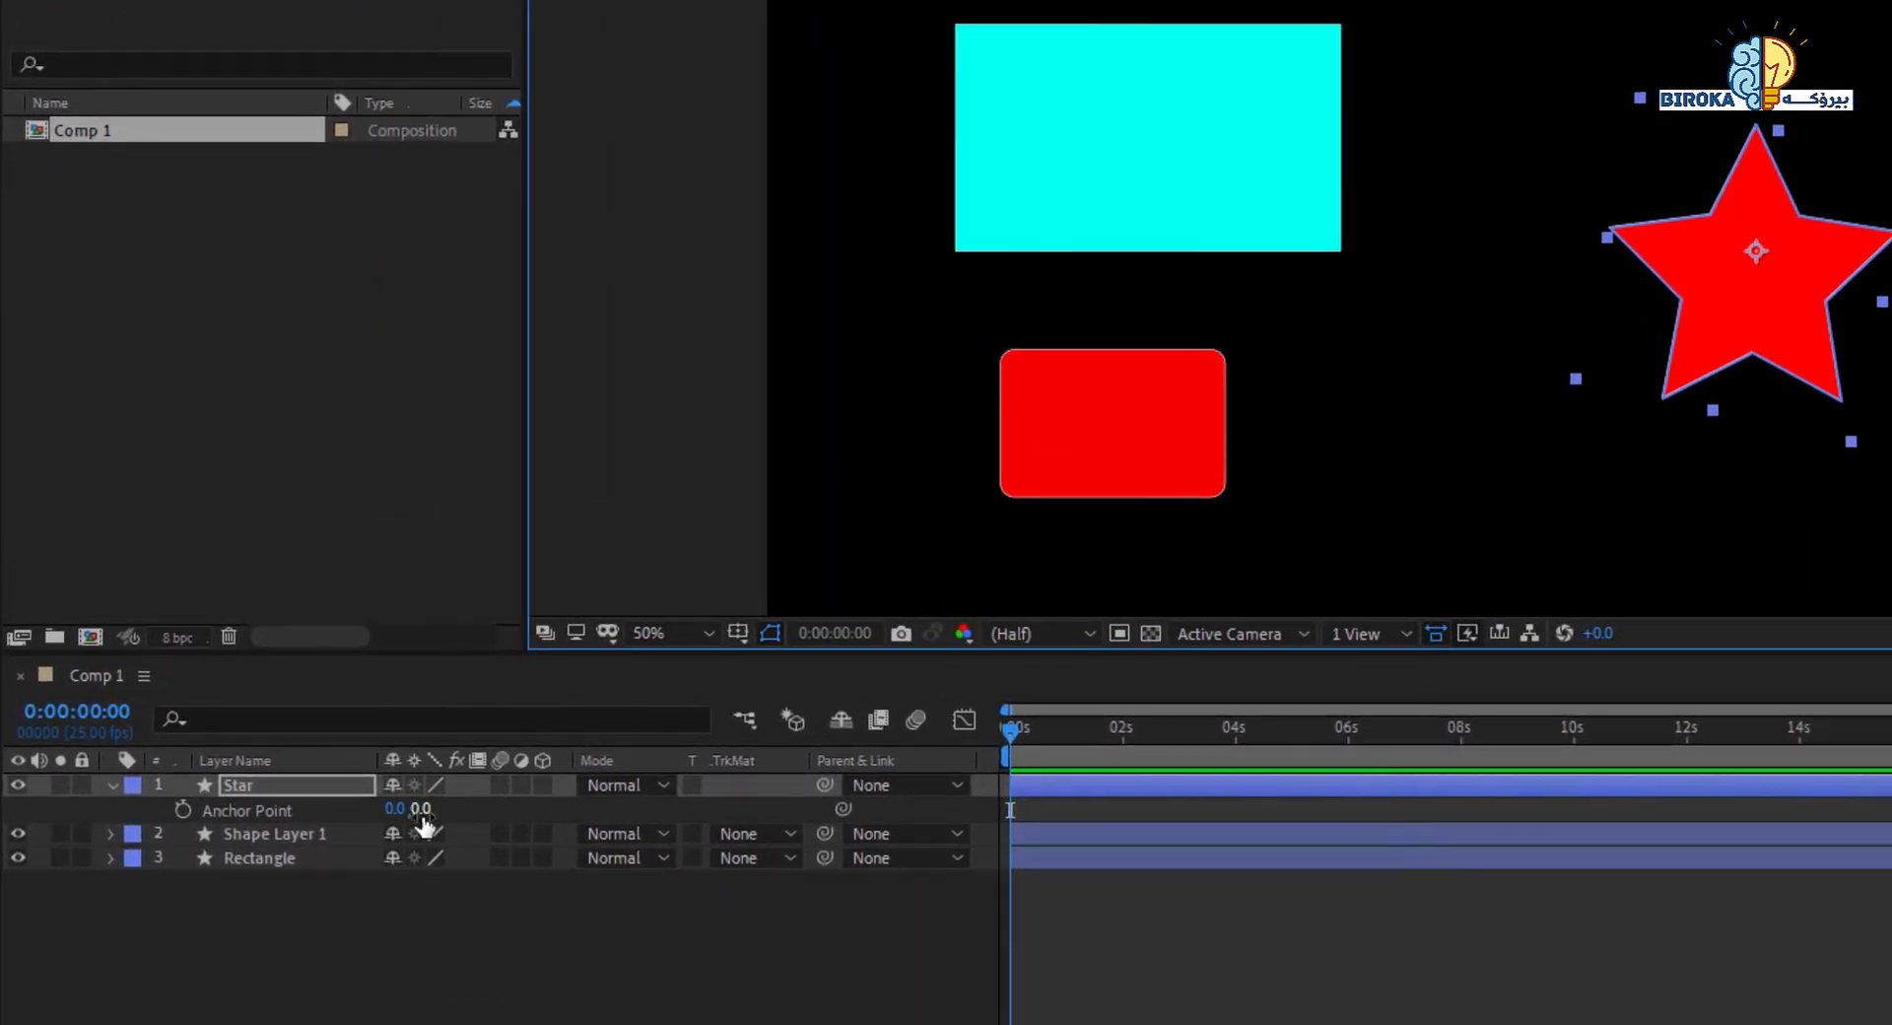
Vary the Star layer's vertical Anchor Point value, raising it through 57 and 62 before lowering it
drag(422, 818, 500, 821)
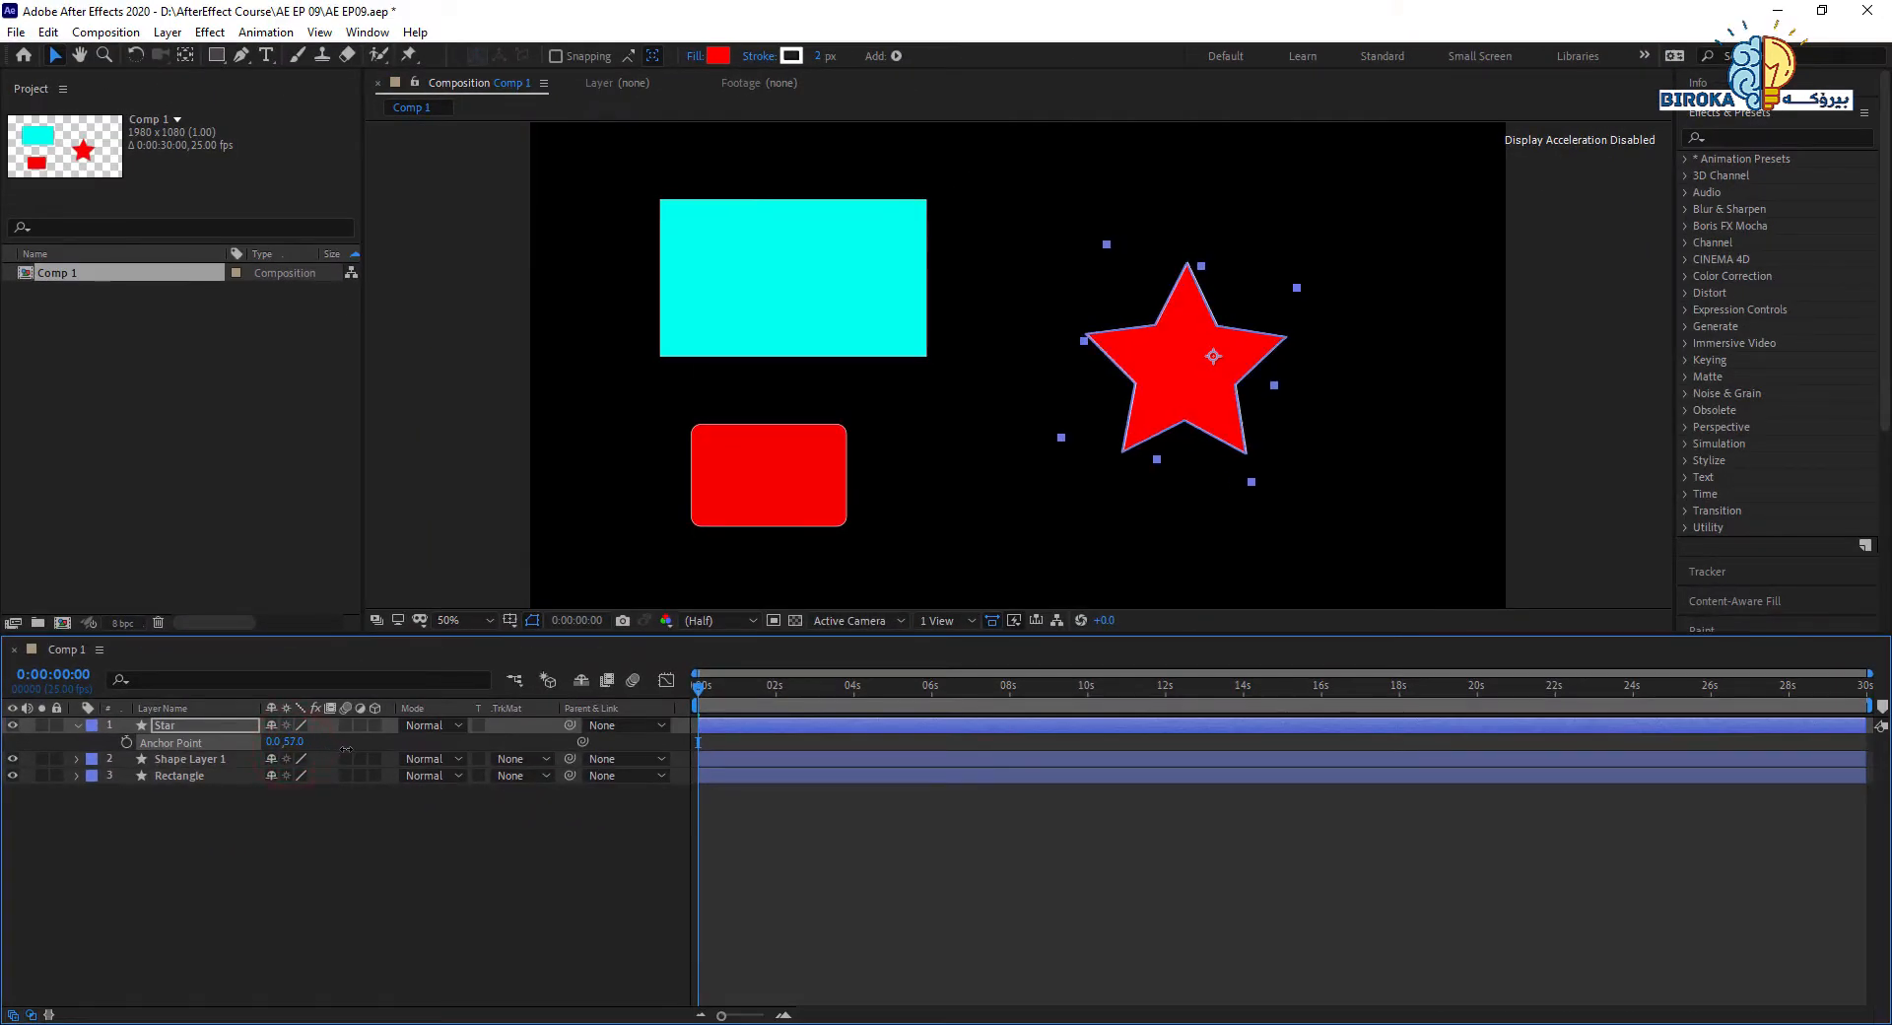
mouse_move(346, 749)
mouse_down()
mouse_move(493, 758)
mouse_move(345, 757)
mouse_up()
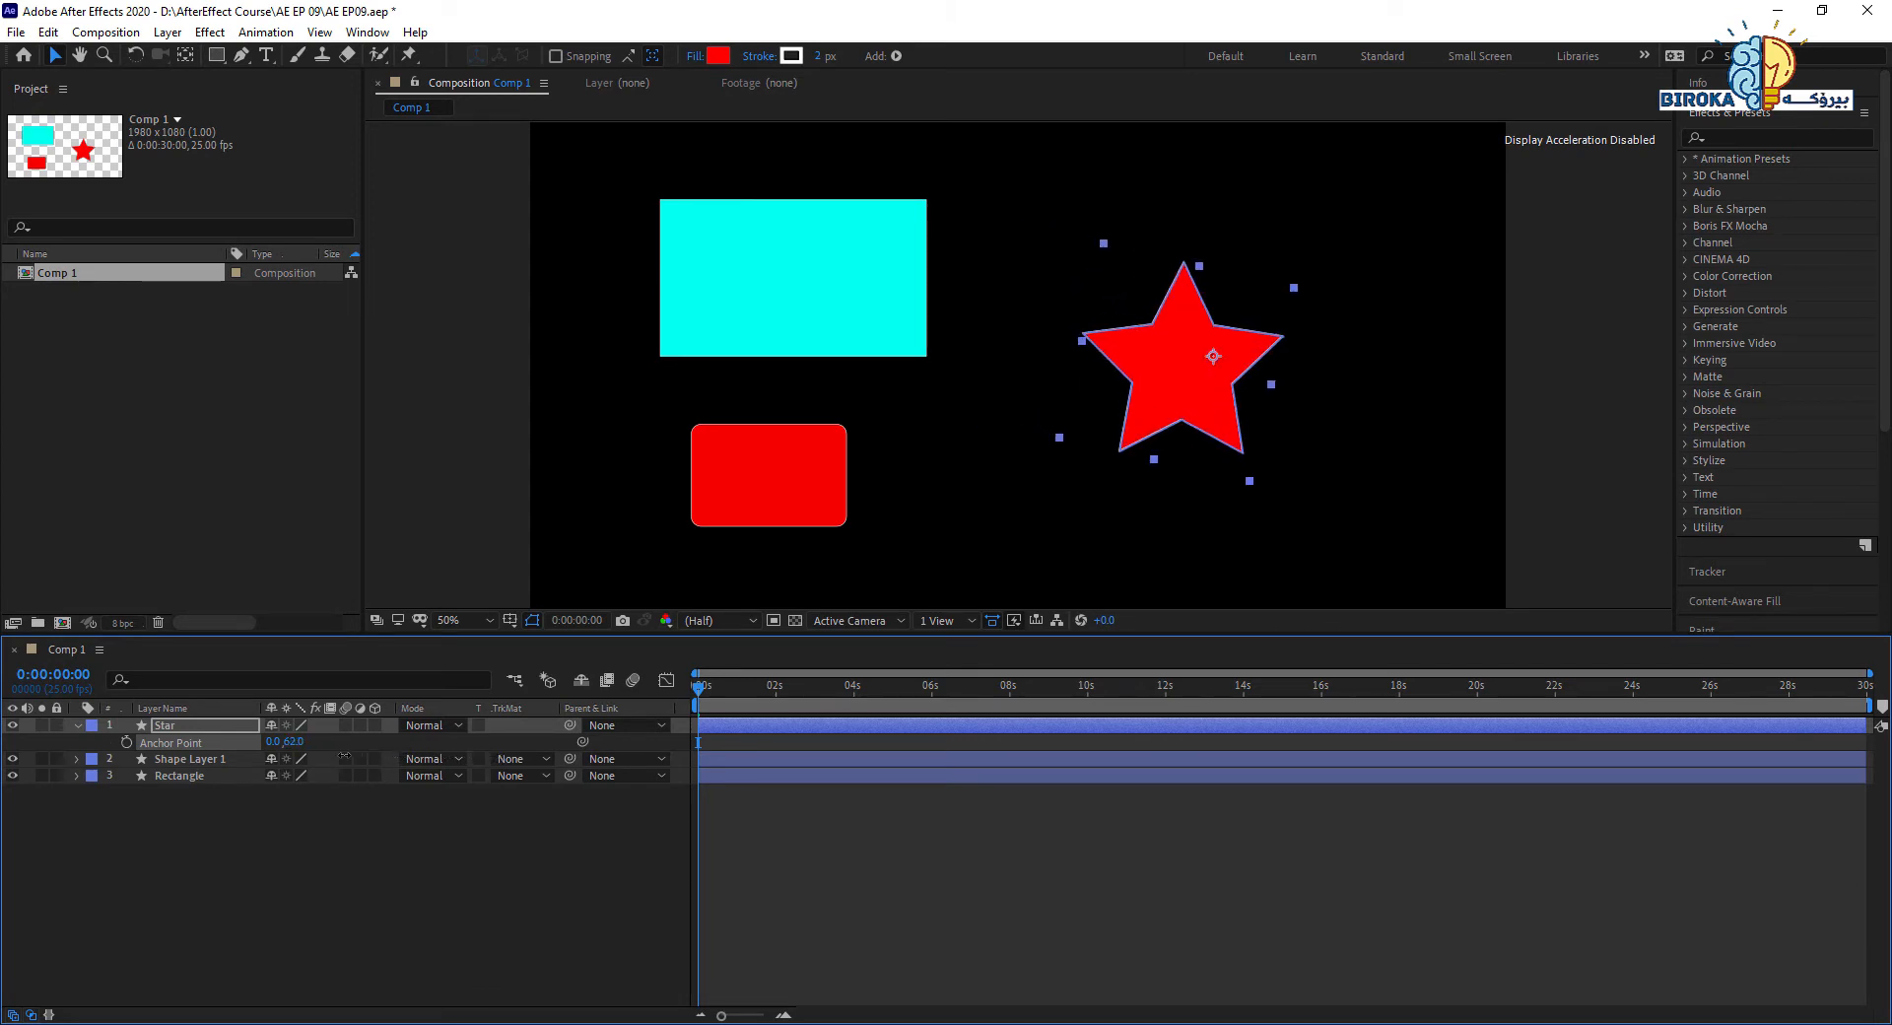
drag(477, 762, 351, 762)
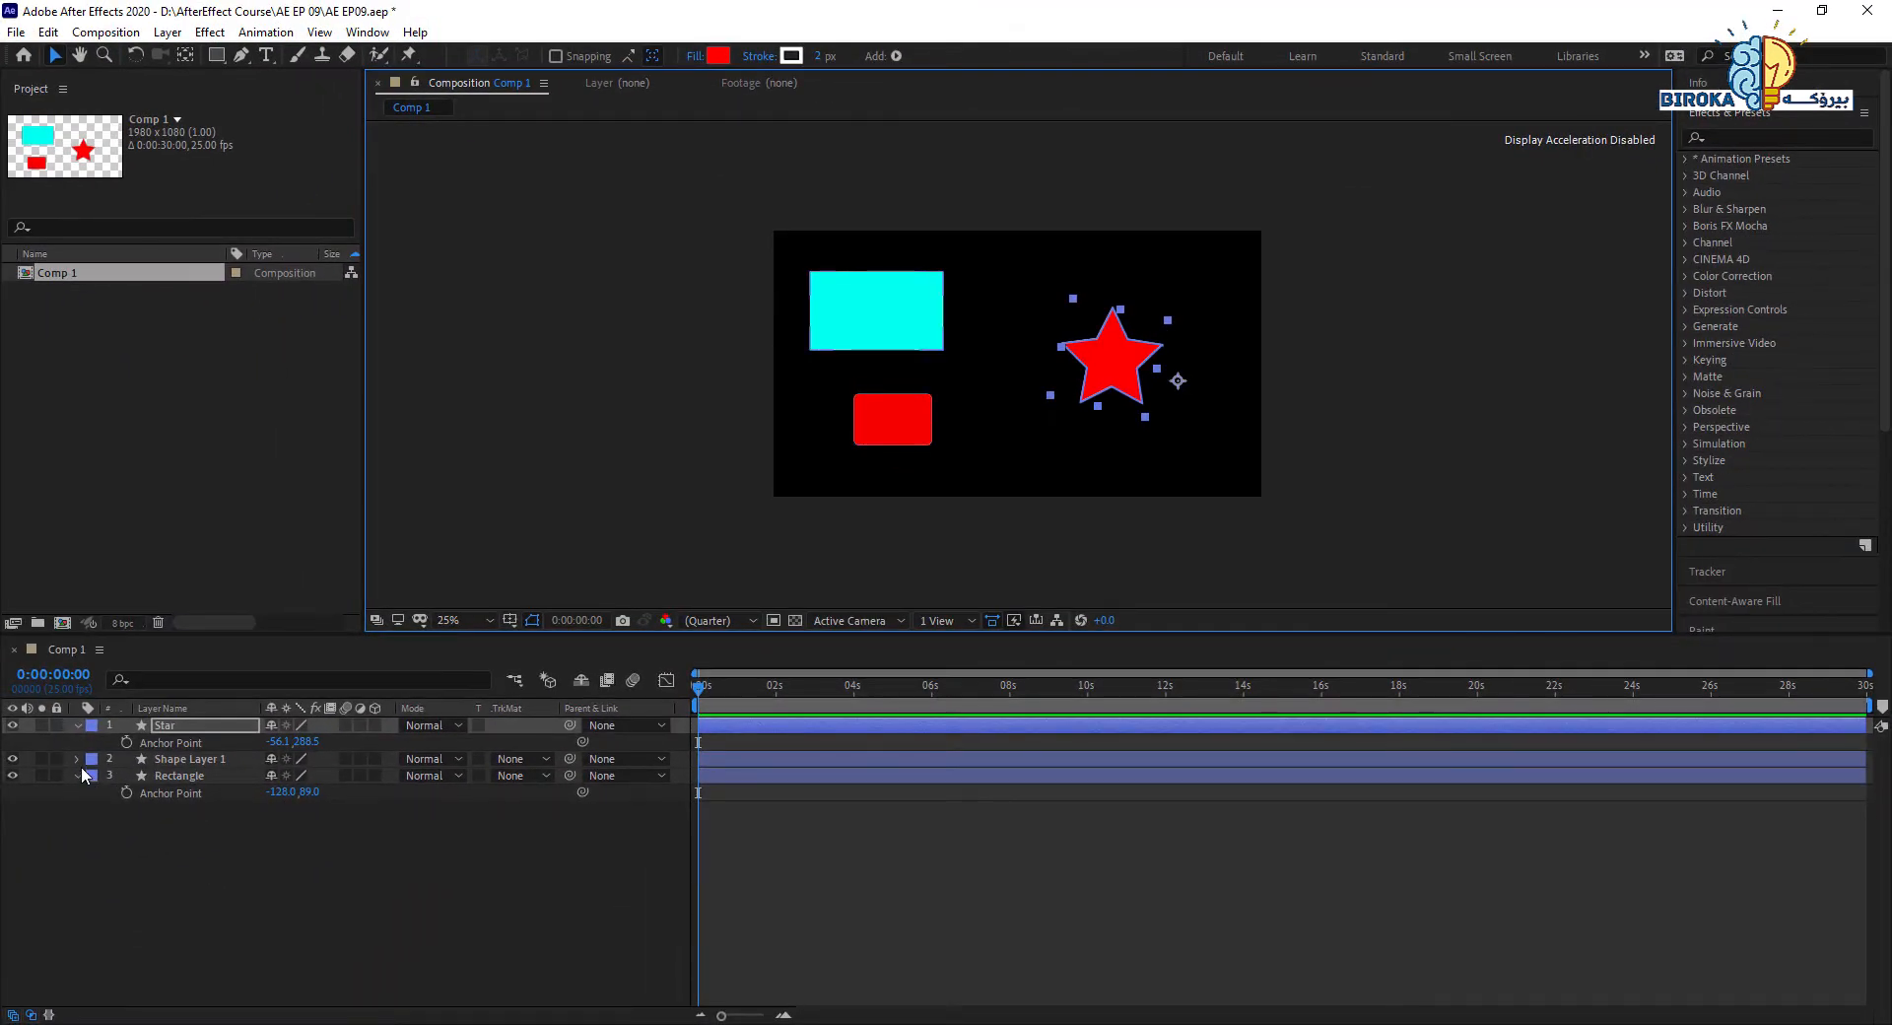
Collapse the Rectangle layer and change the Star layer's vertical Anchor Point to 91.5, finishing at 324.5
click(77, 774)
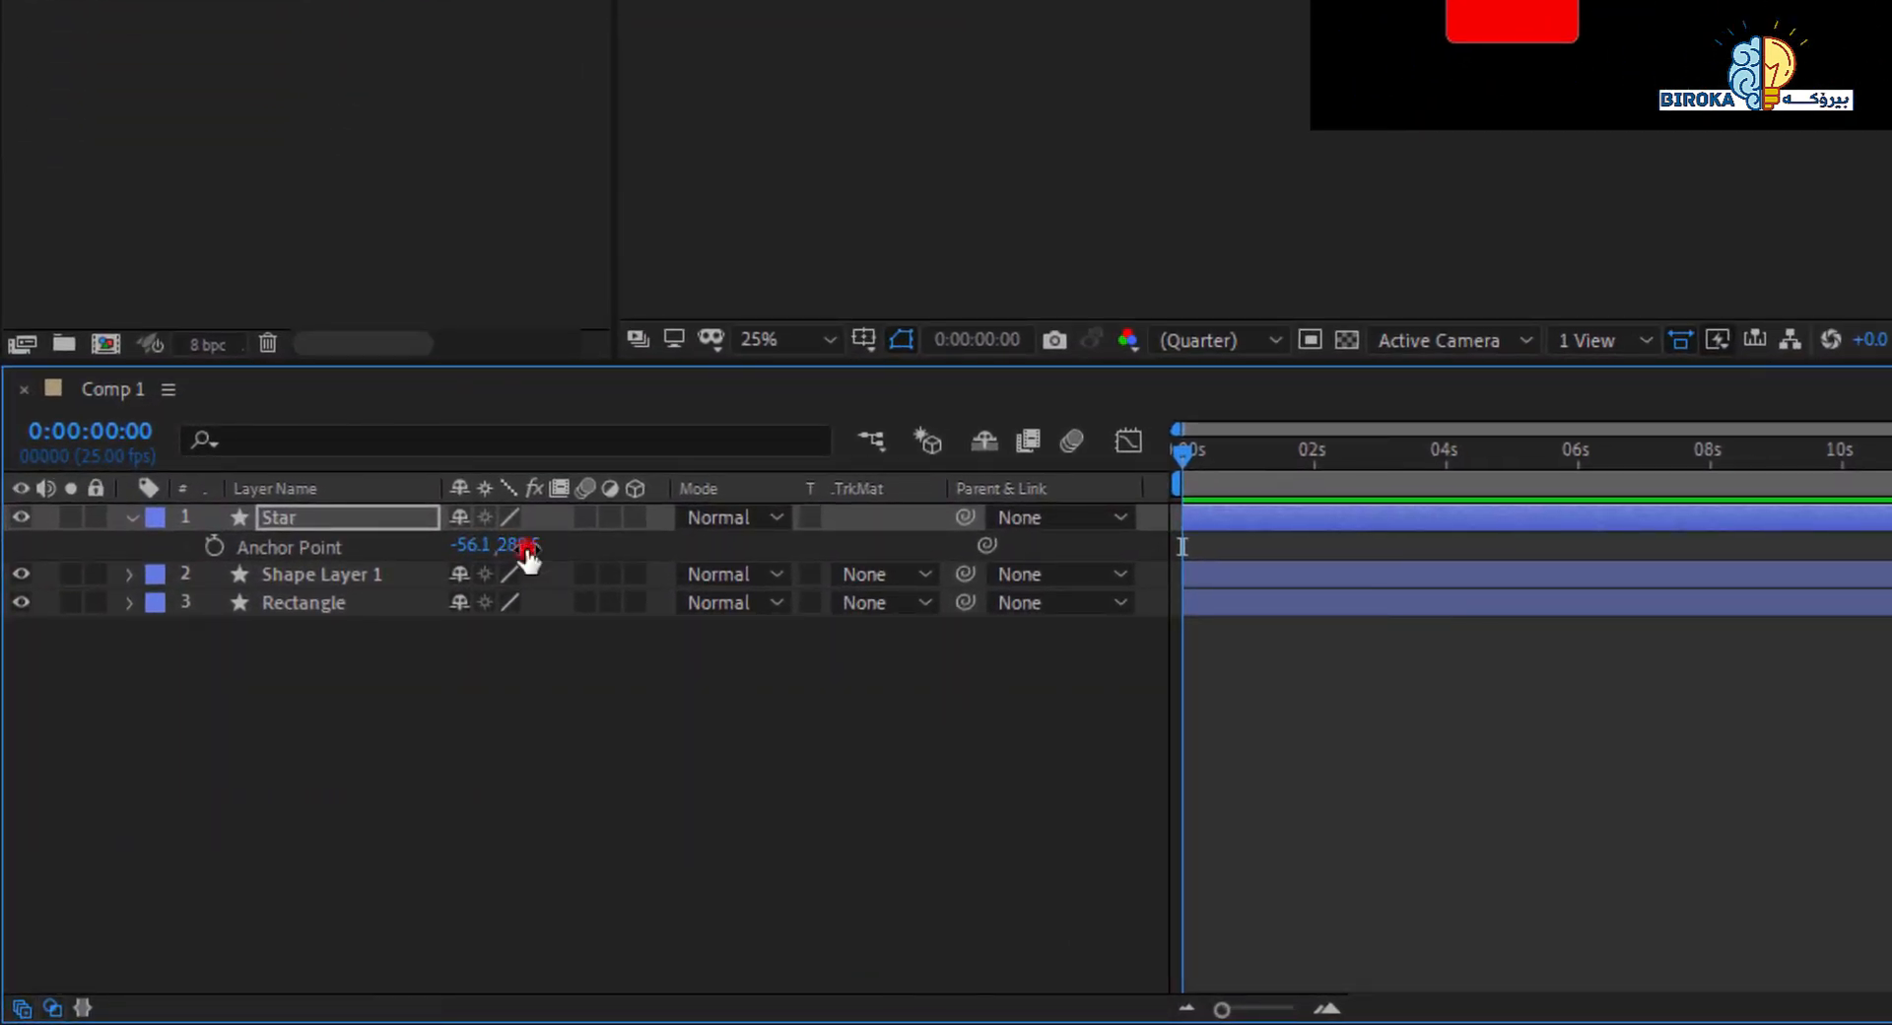
drag(528, 549, 308, 602)
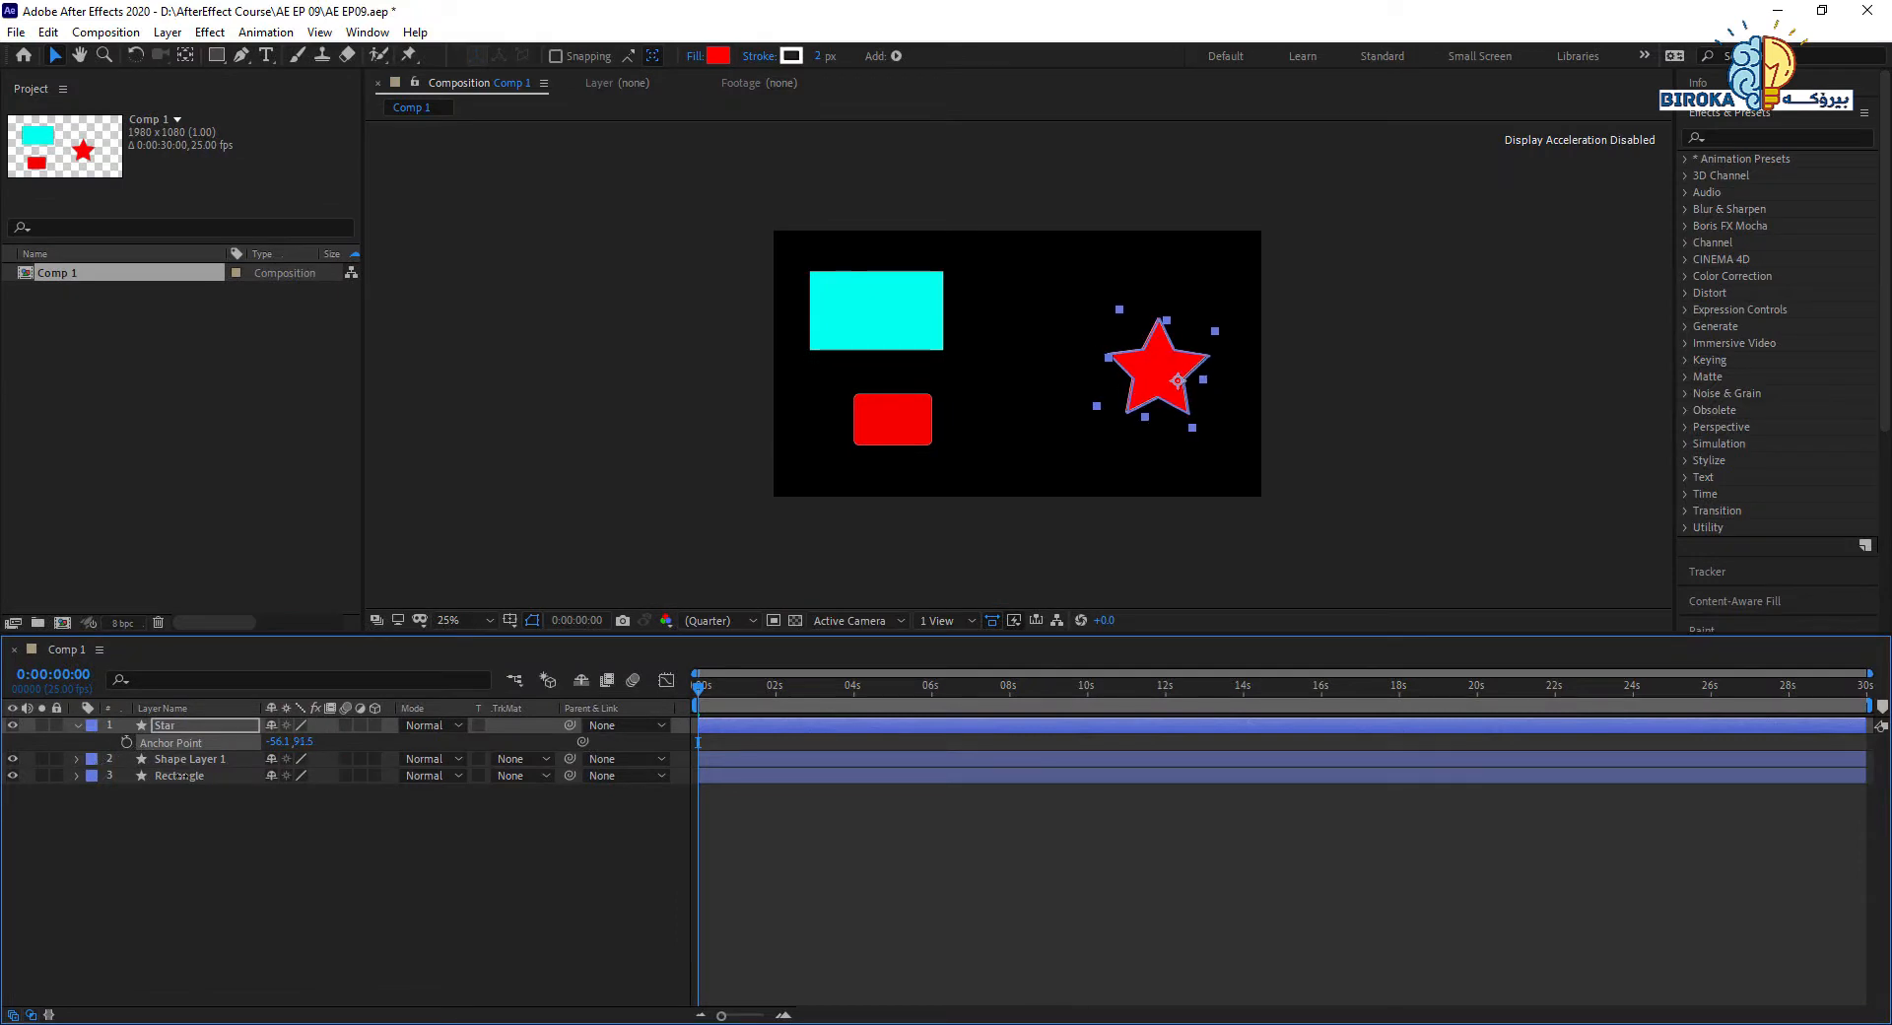
drag(180, 776, 317, 777)
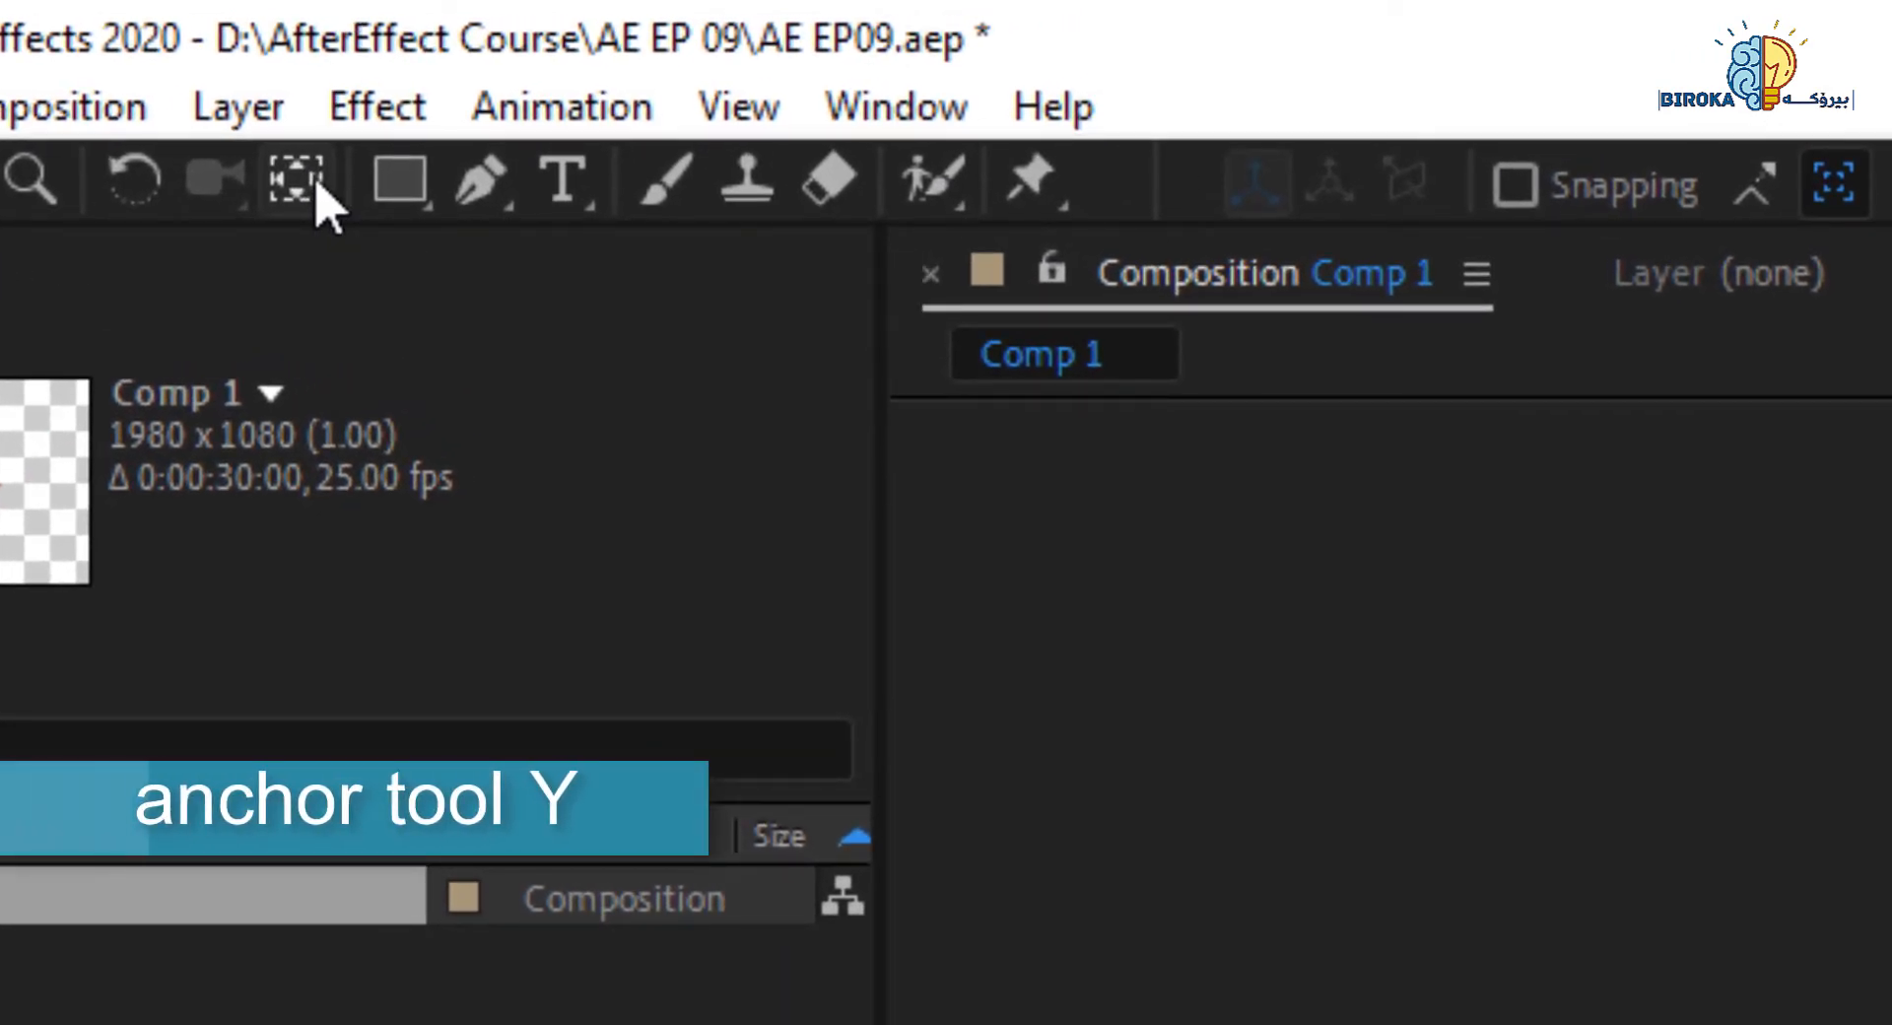
With the Anchor Point tool, reposition the star's anchor point around the shape, ending in the empty area right of the red rectangle
click(315, 183)
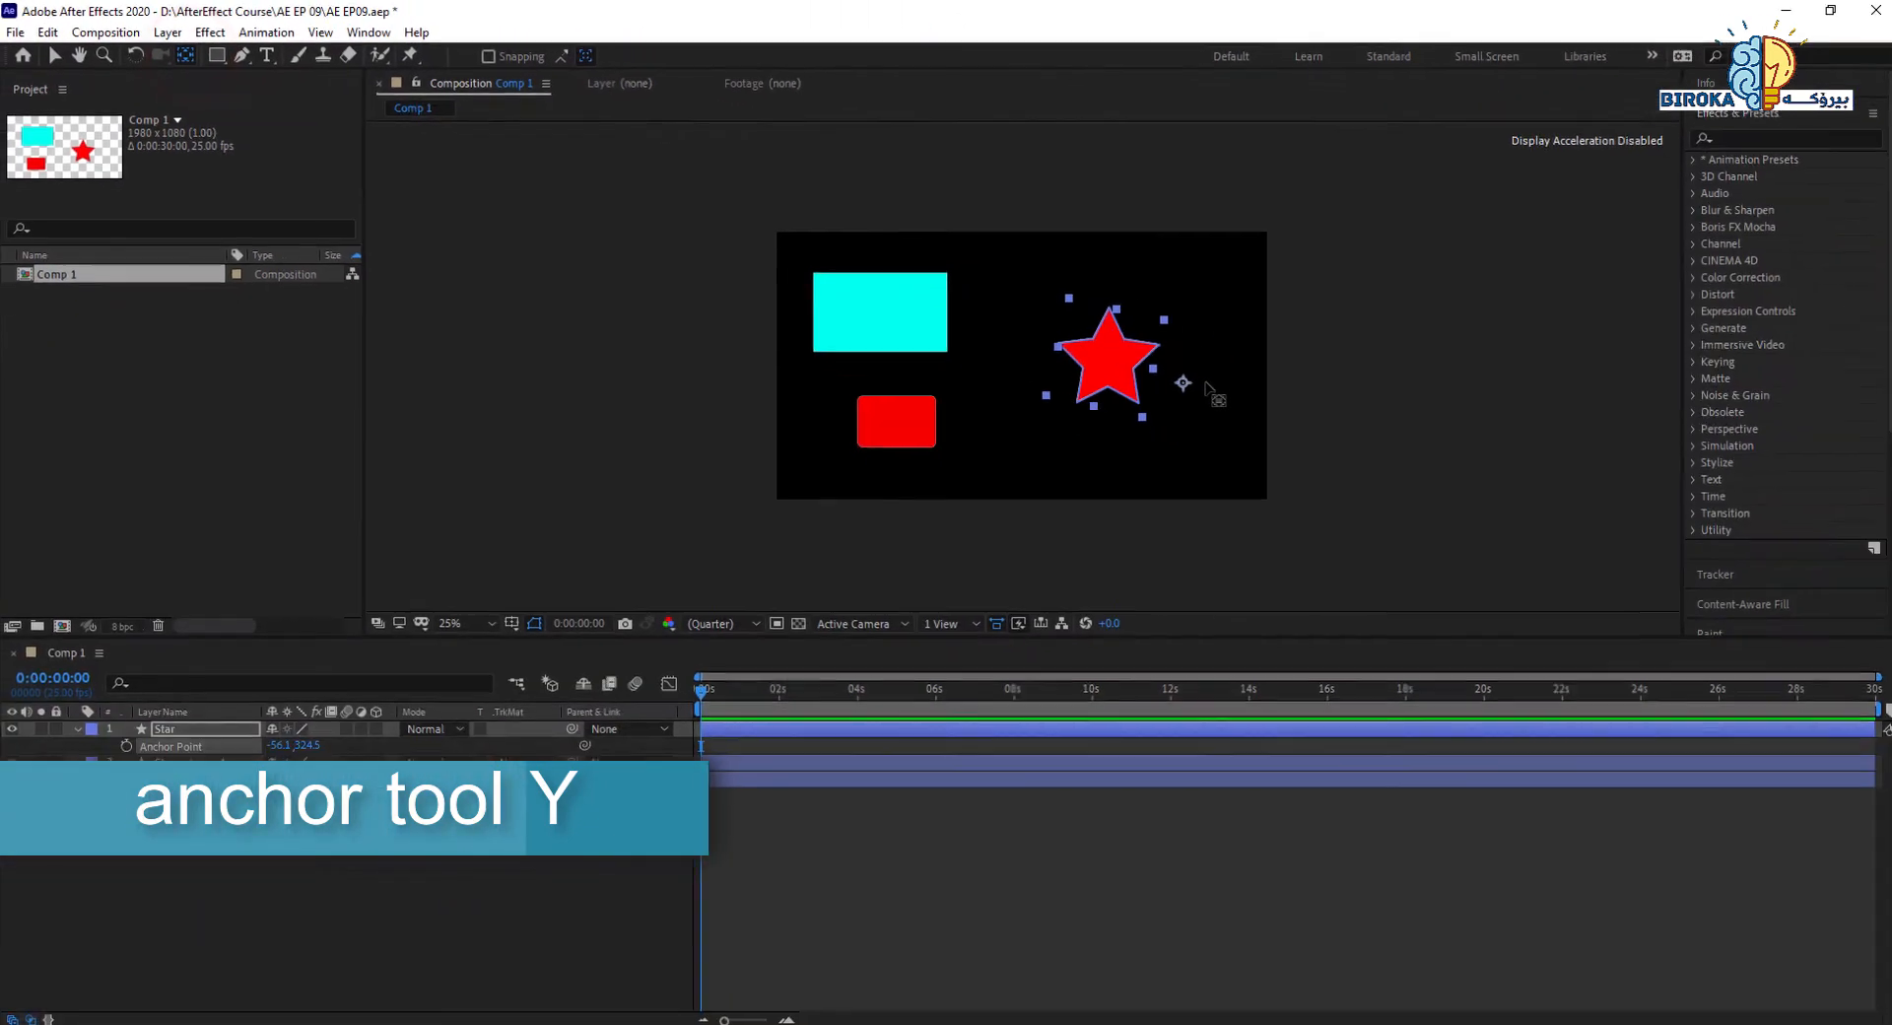
drag(1167, 386, 1061, 445)
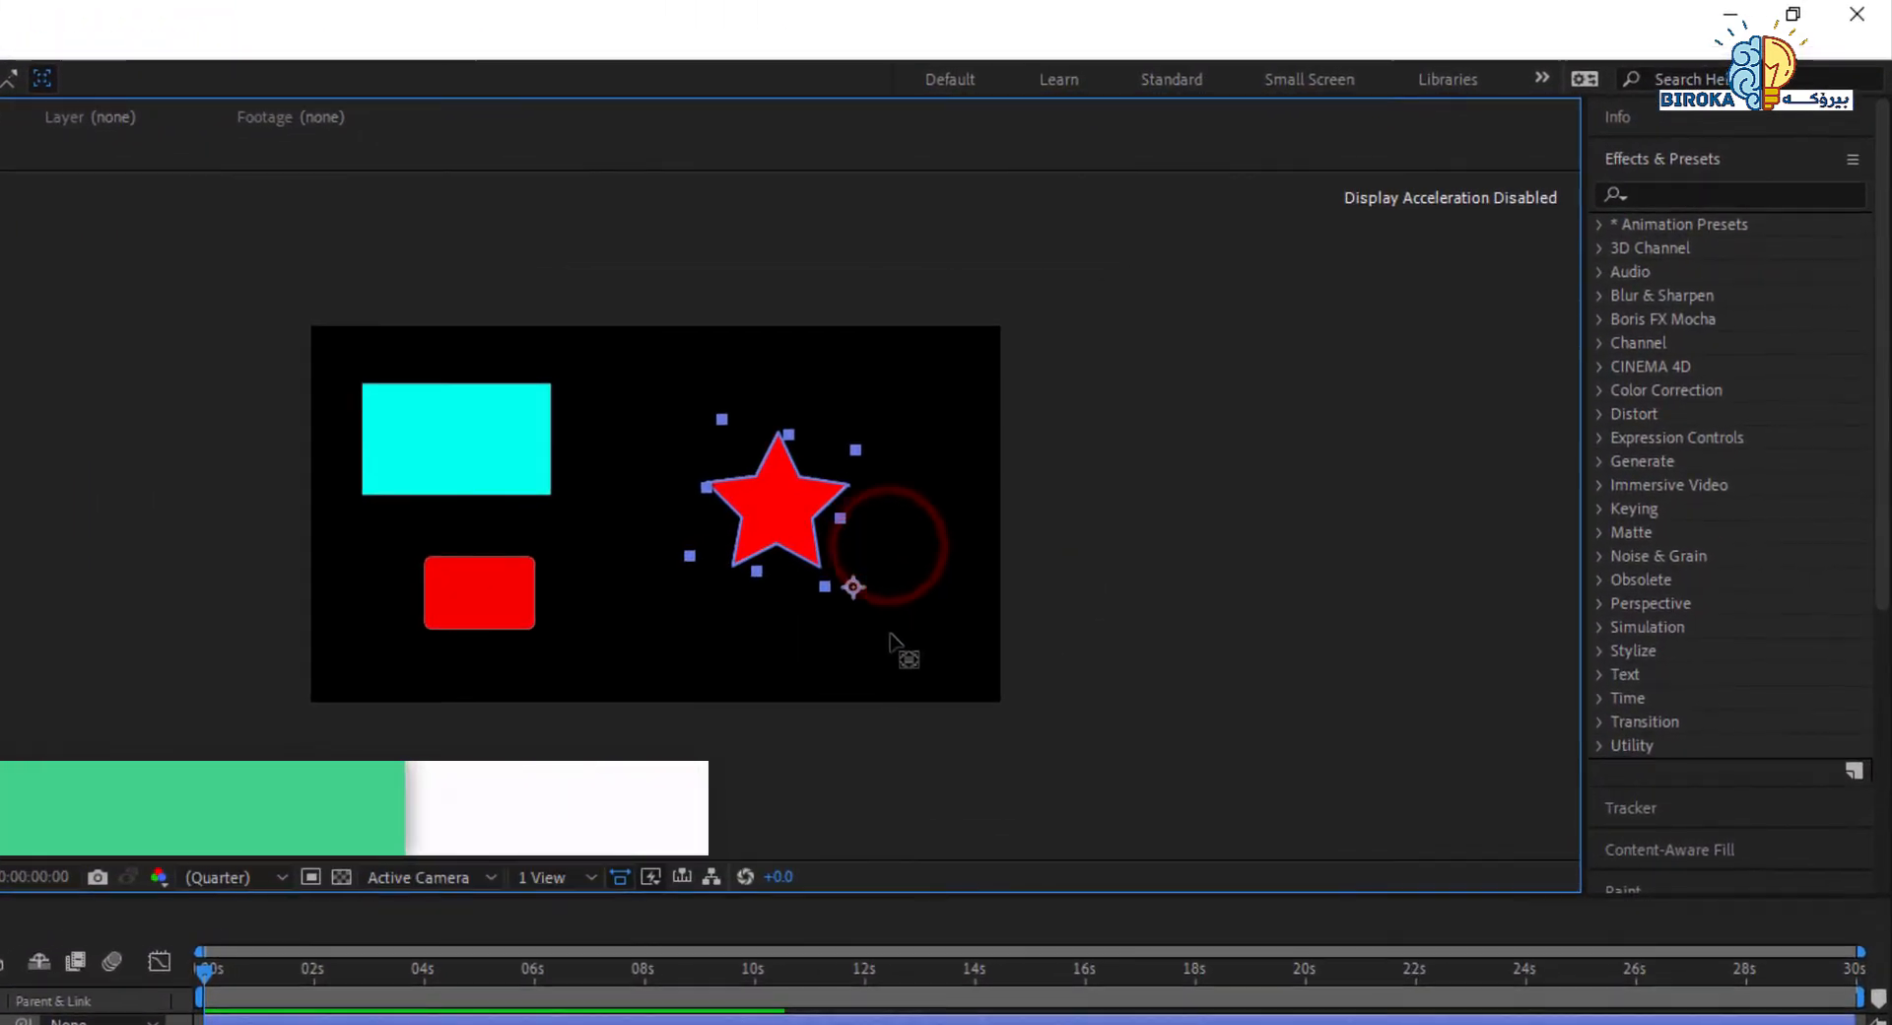
drag(724, 603, 628, 389)
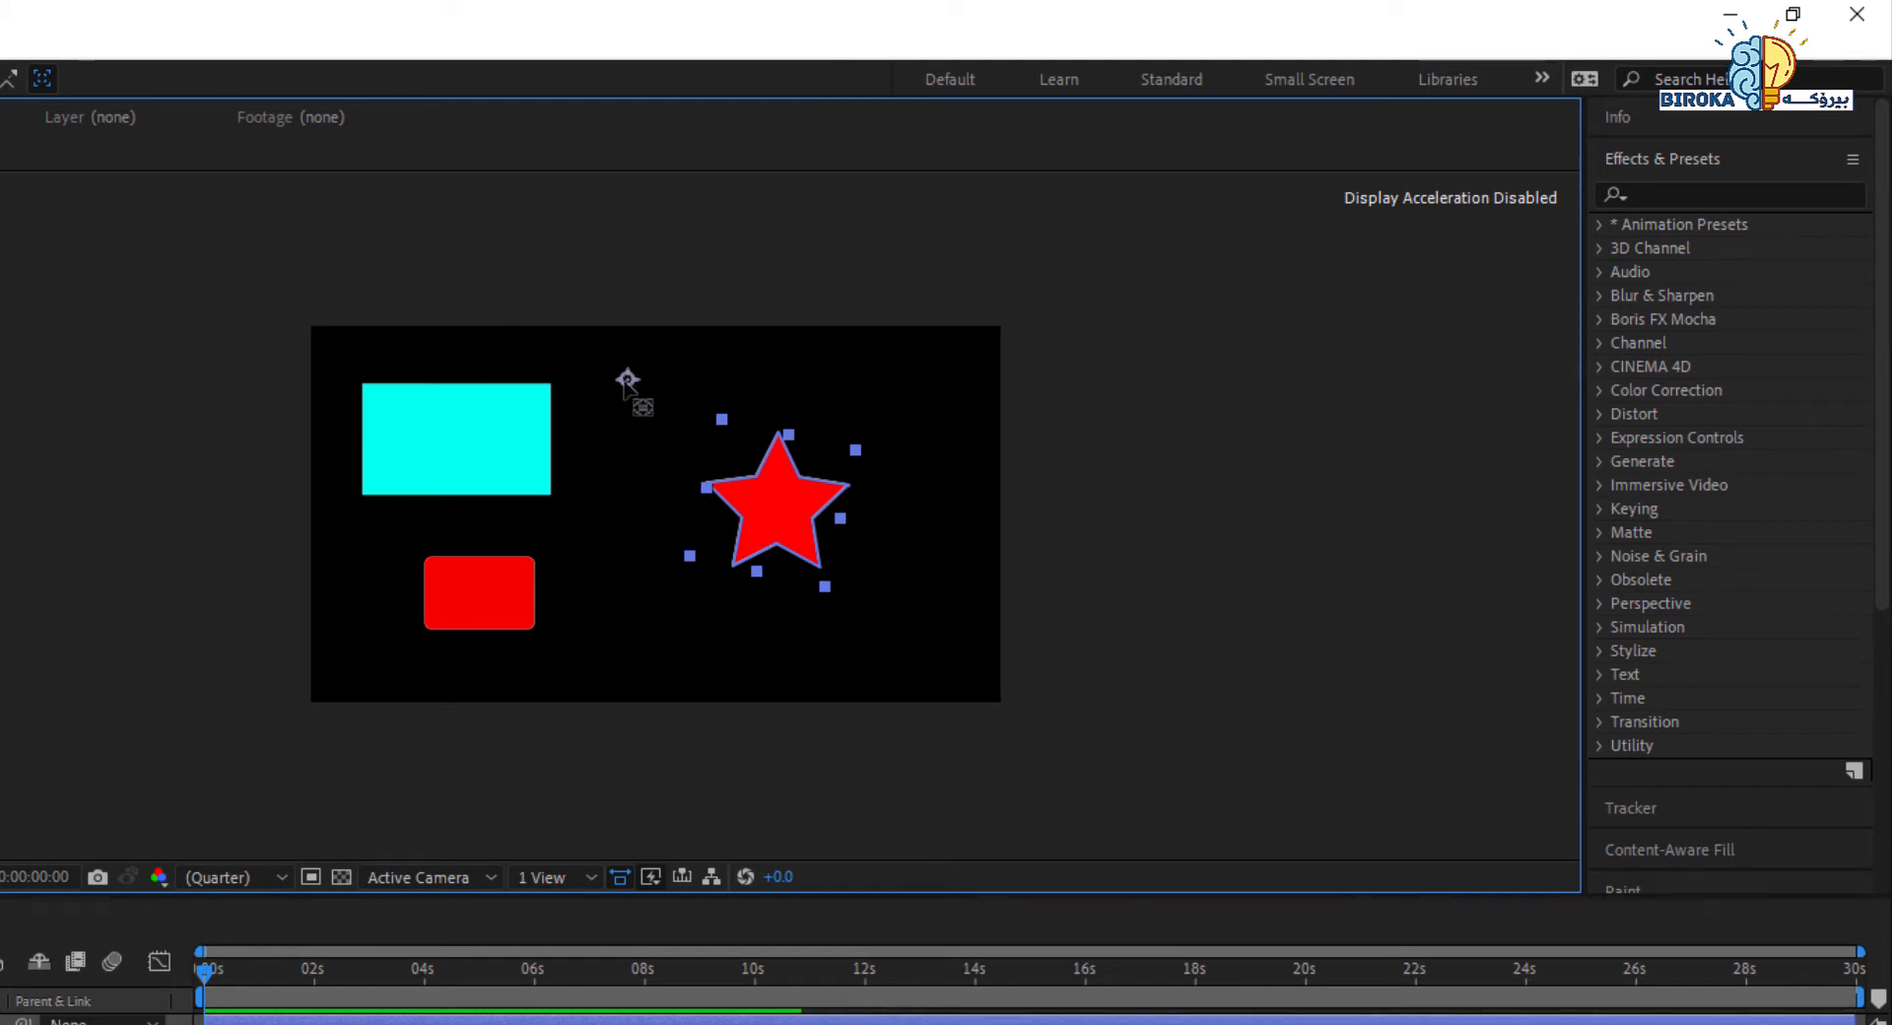
drag(608, 571, 619, 622)
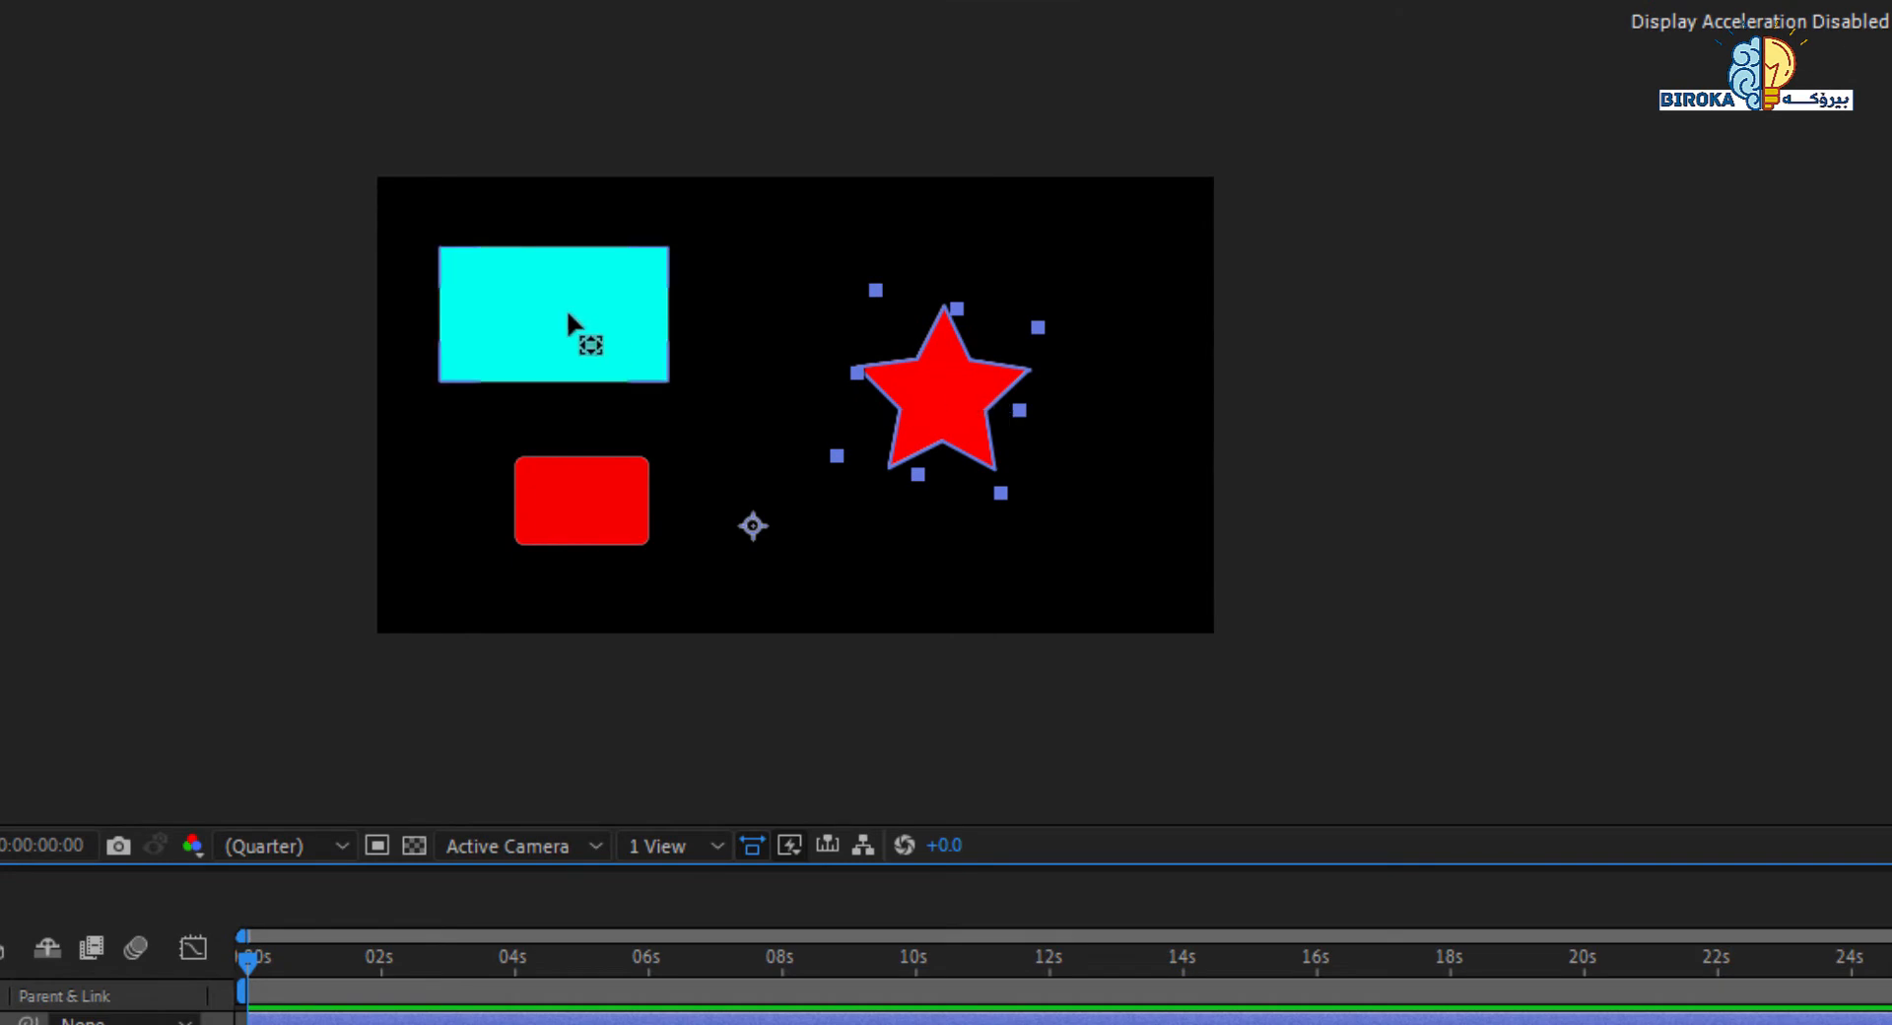
Reposition the cyan rectangle's anchor point between it and the star, and move the red rectangle's anchor point up and left
click(568, 313)
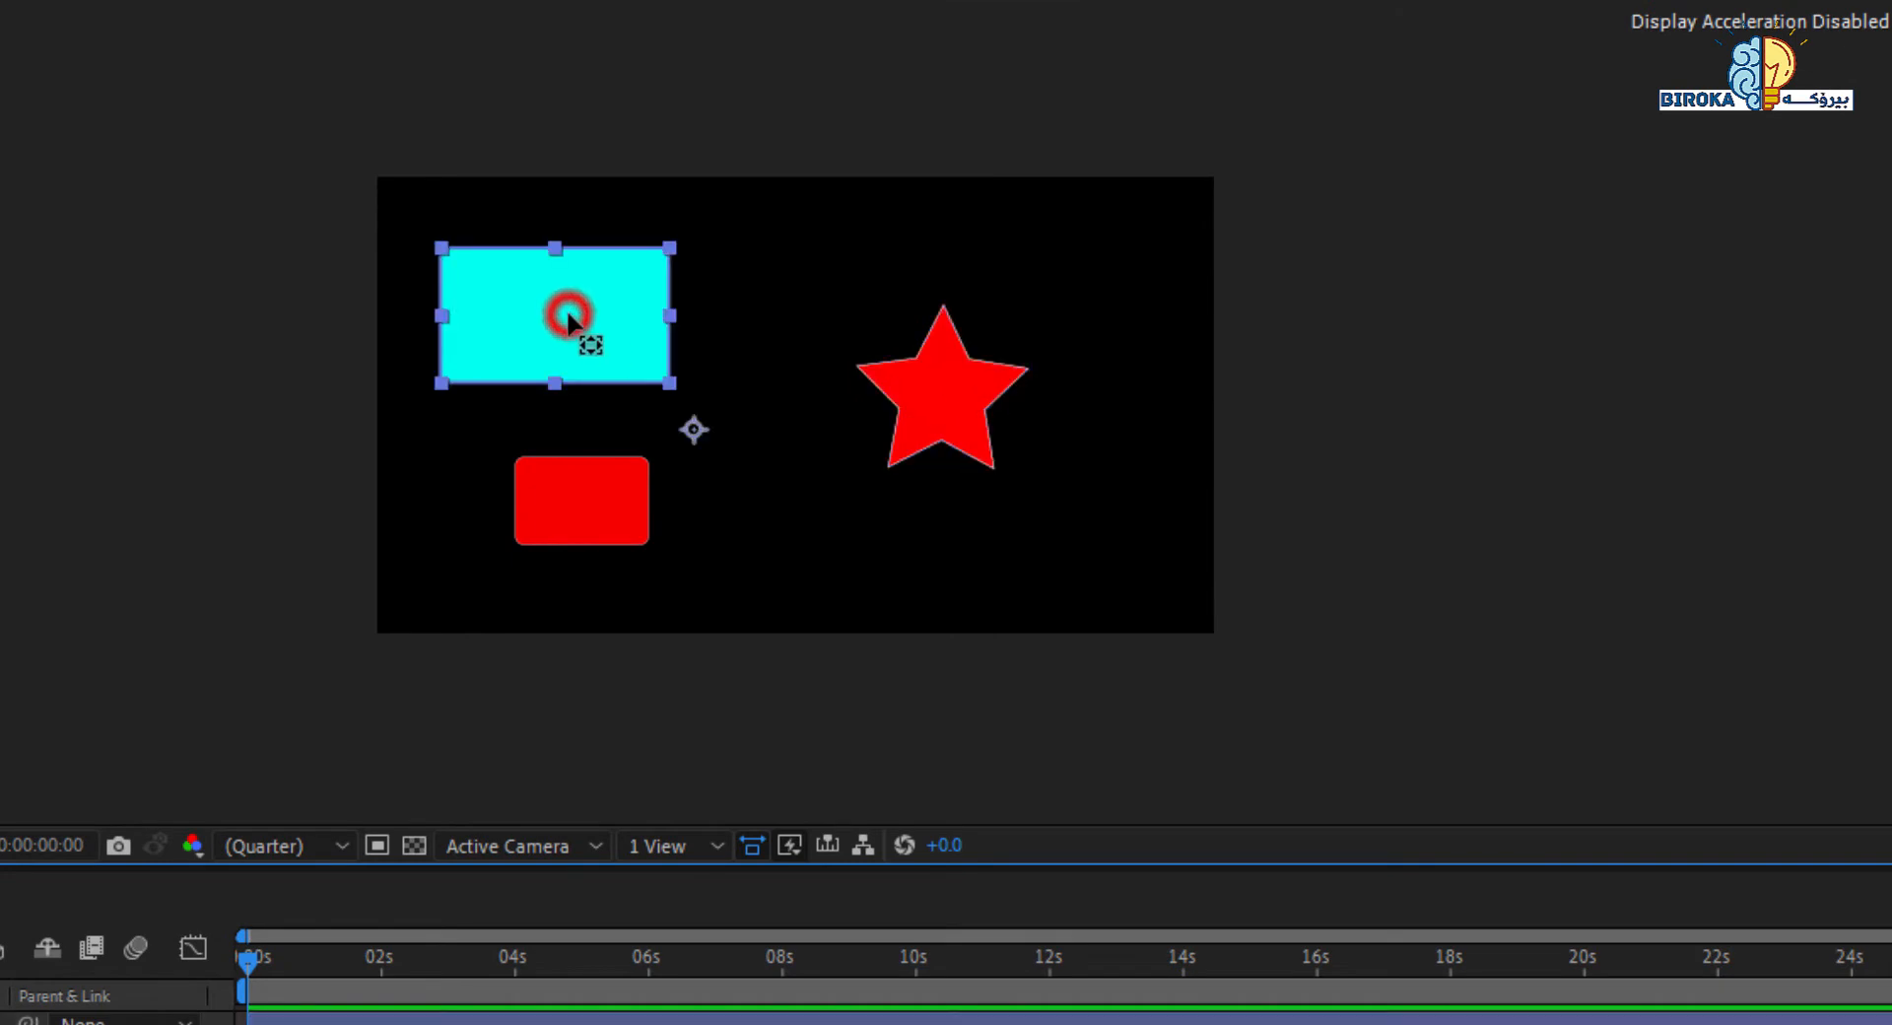
drag(692, 429, 725, 423)
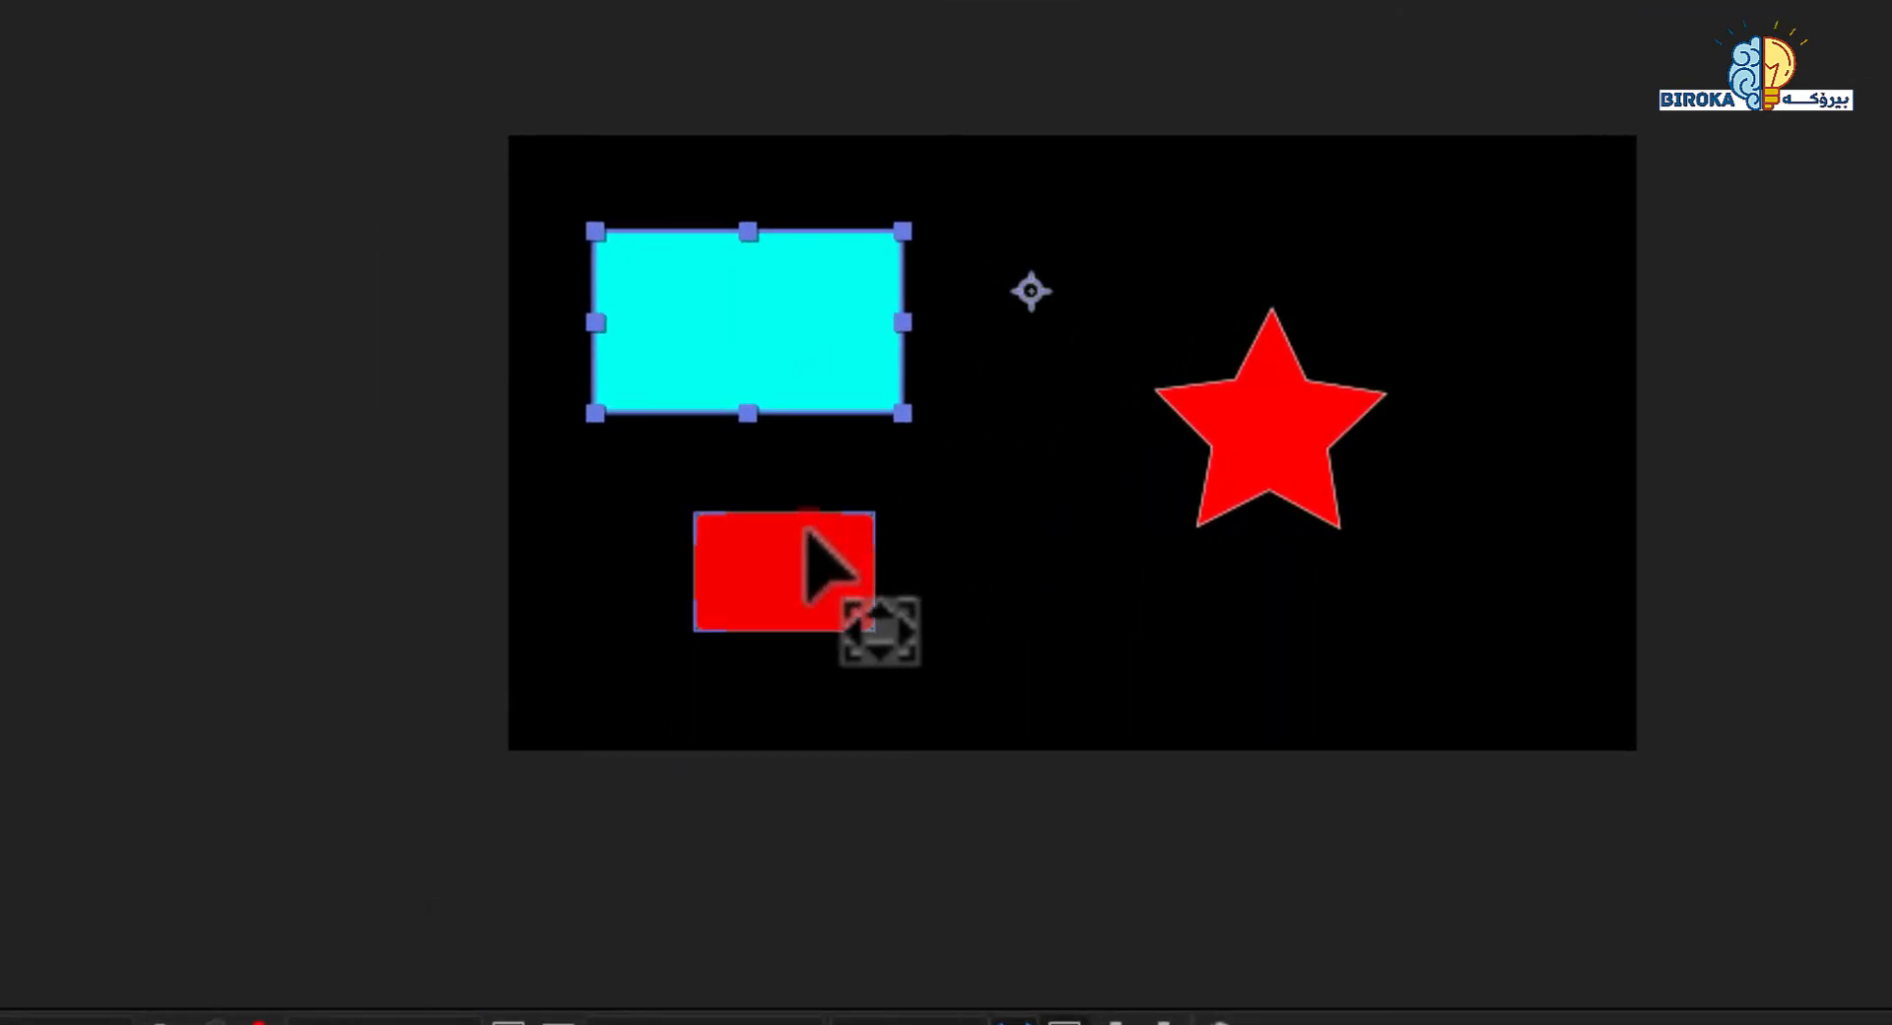
click(805, 530)
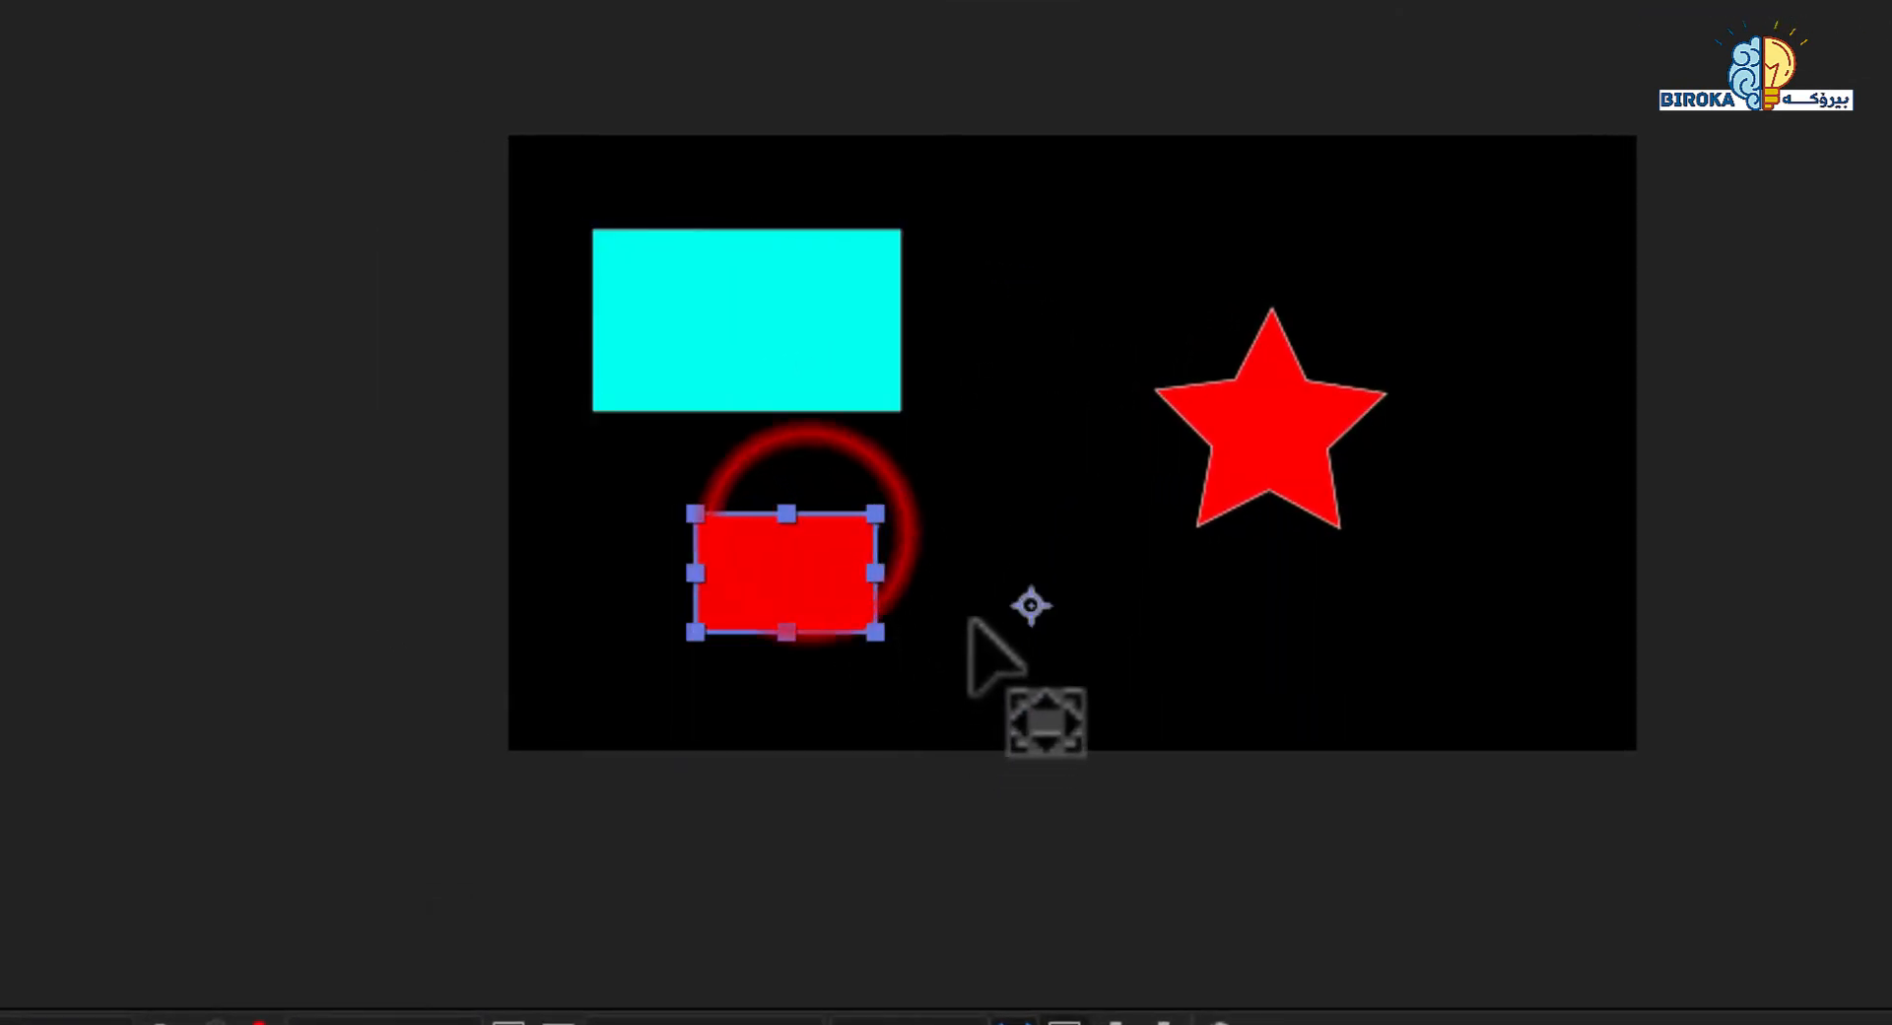
drag(1025, 605, 961, 532)
Select the star with the Anchor Point tool active and move its anchor point just outside the star's lower right
key(y)
click(1224, 422)
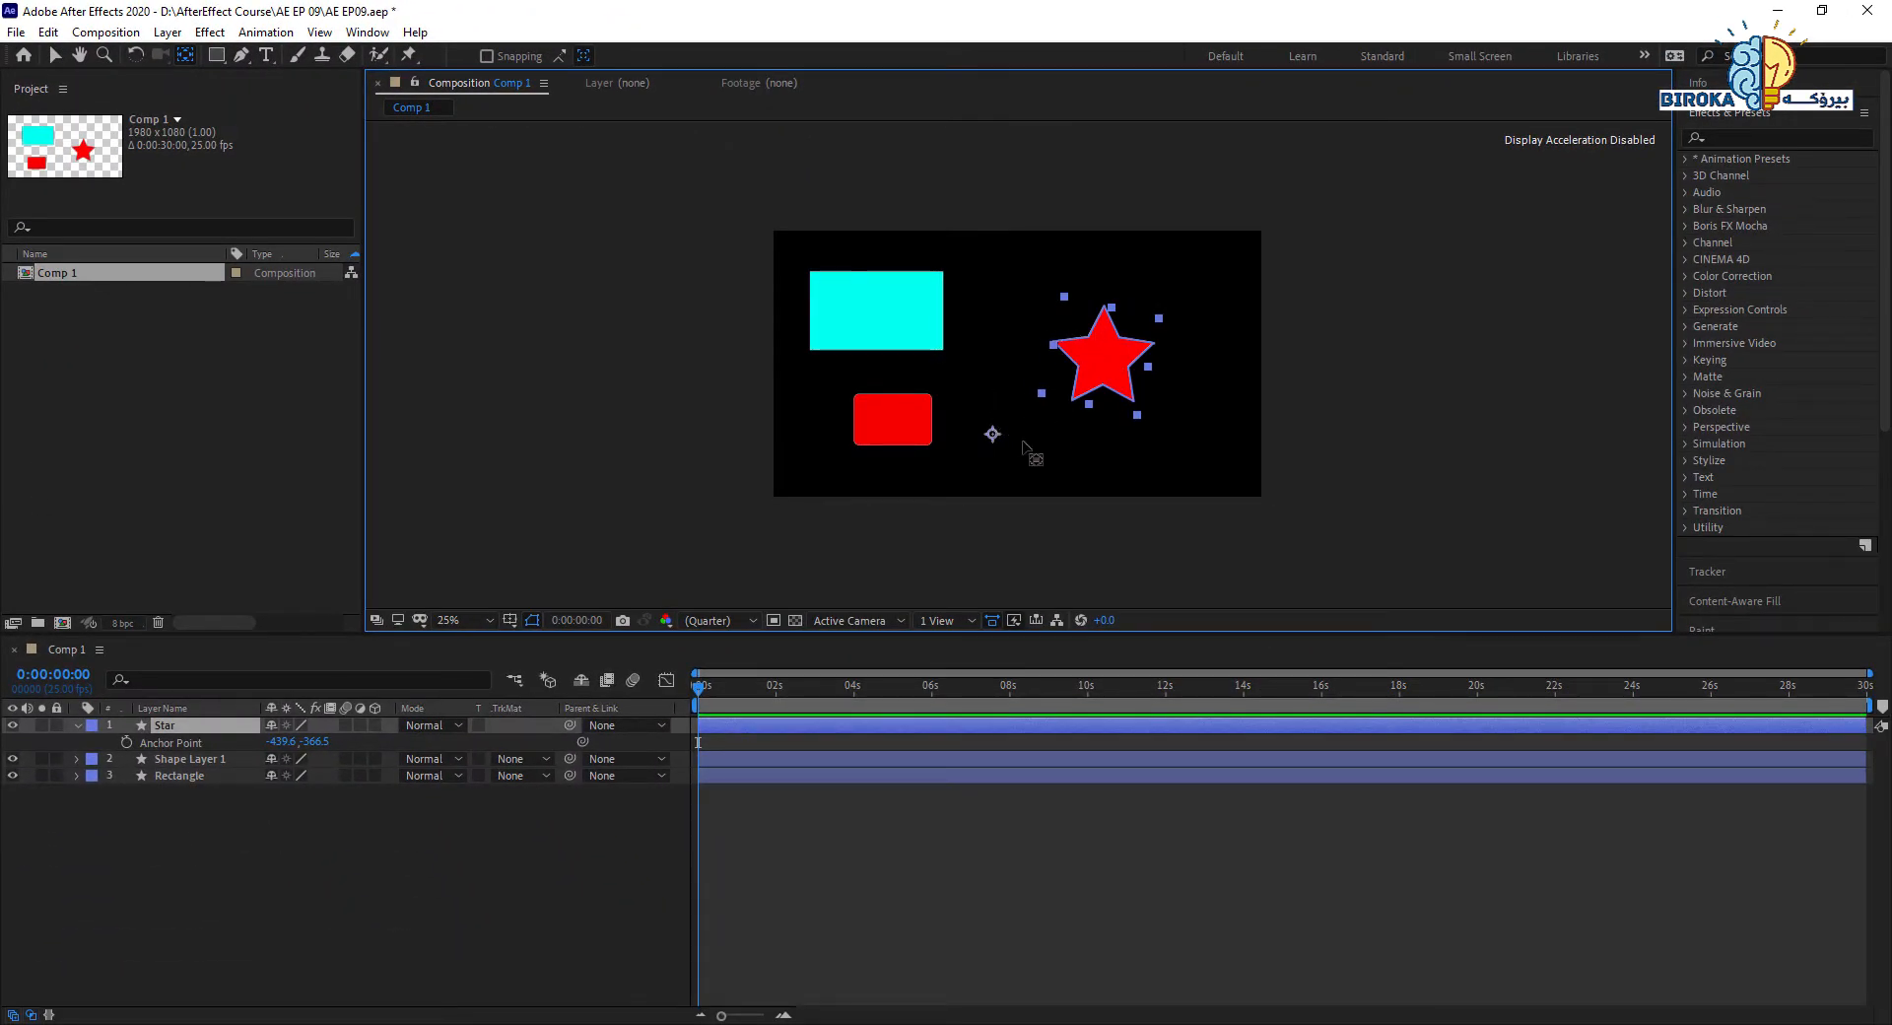
click(996, 437)
drag(995, 435, 1165, 416)
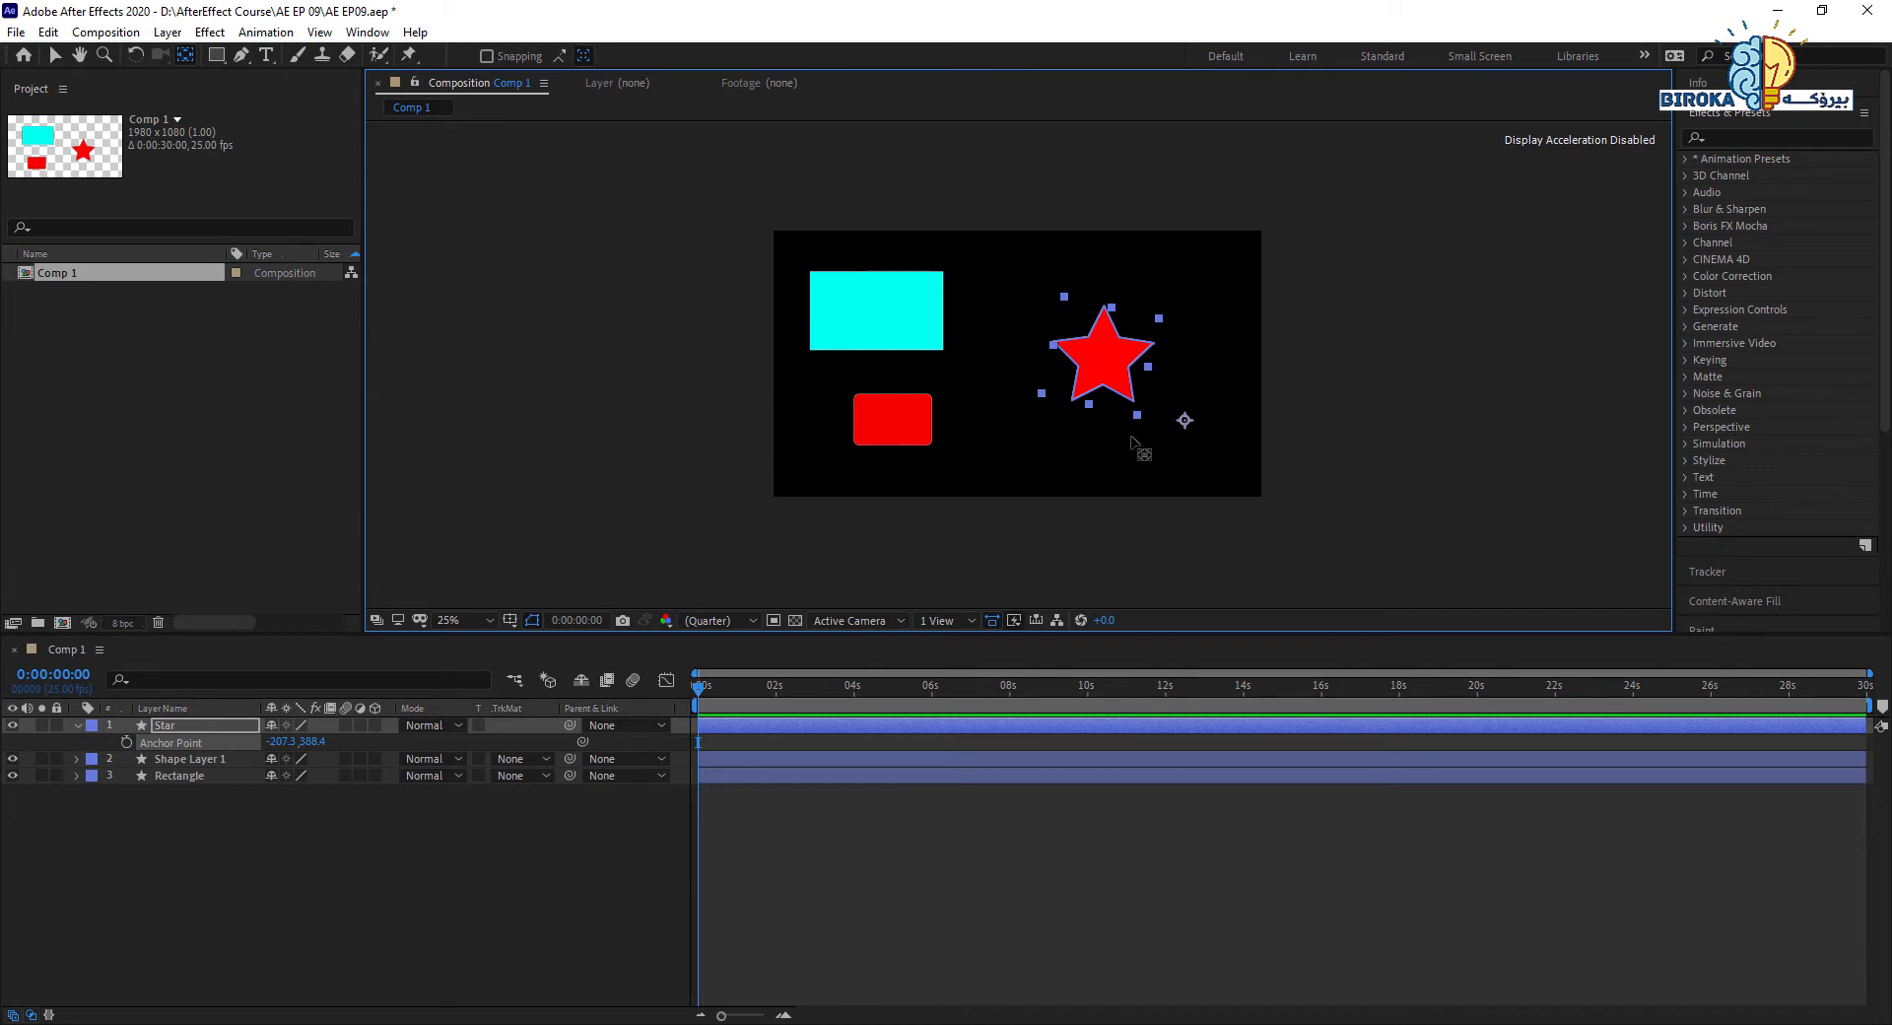
click(1132, 437)
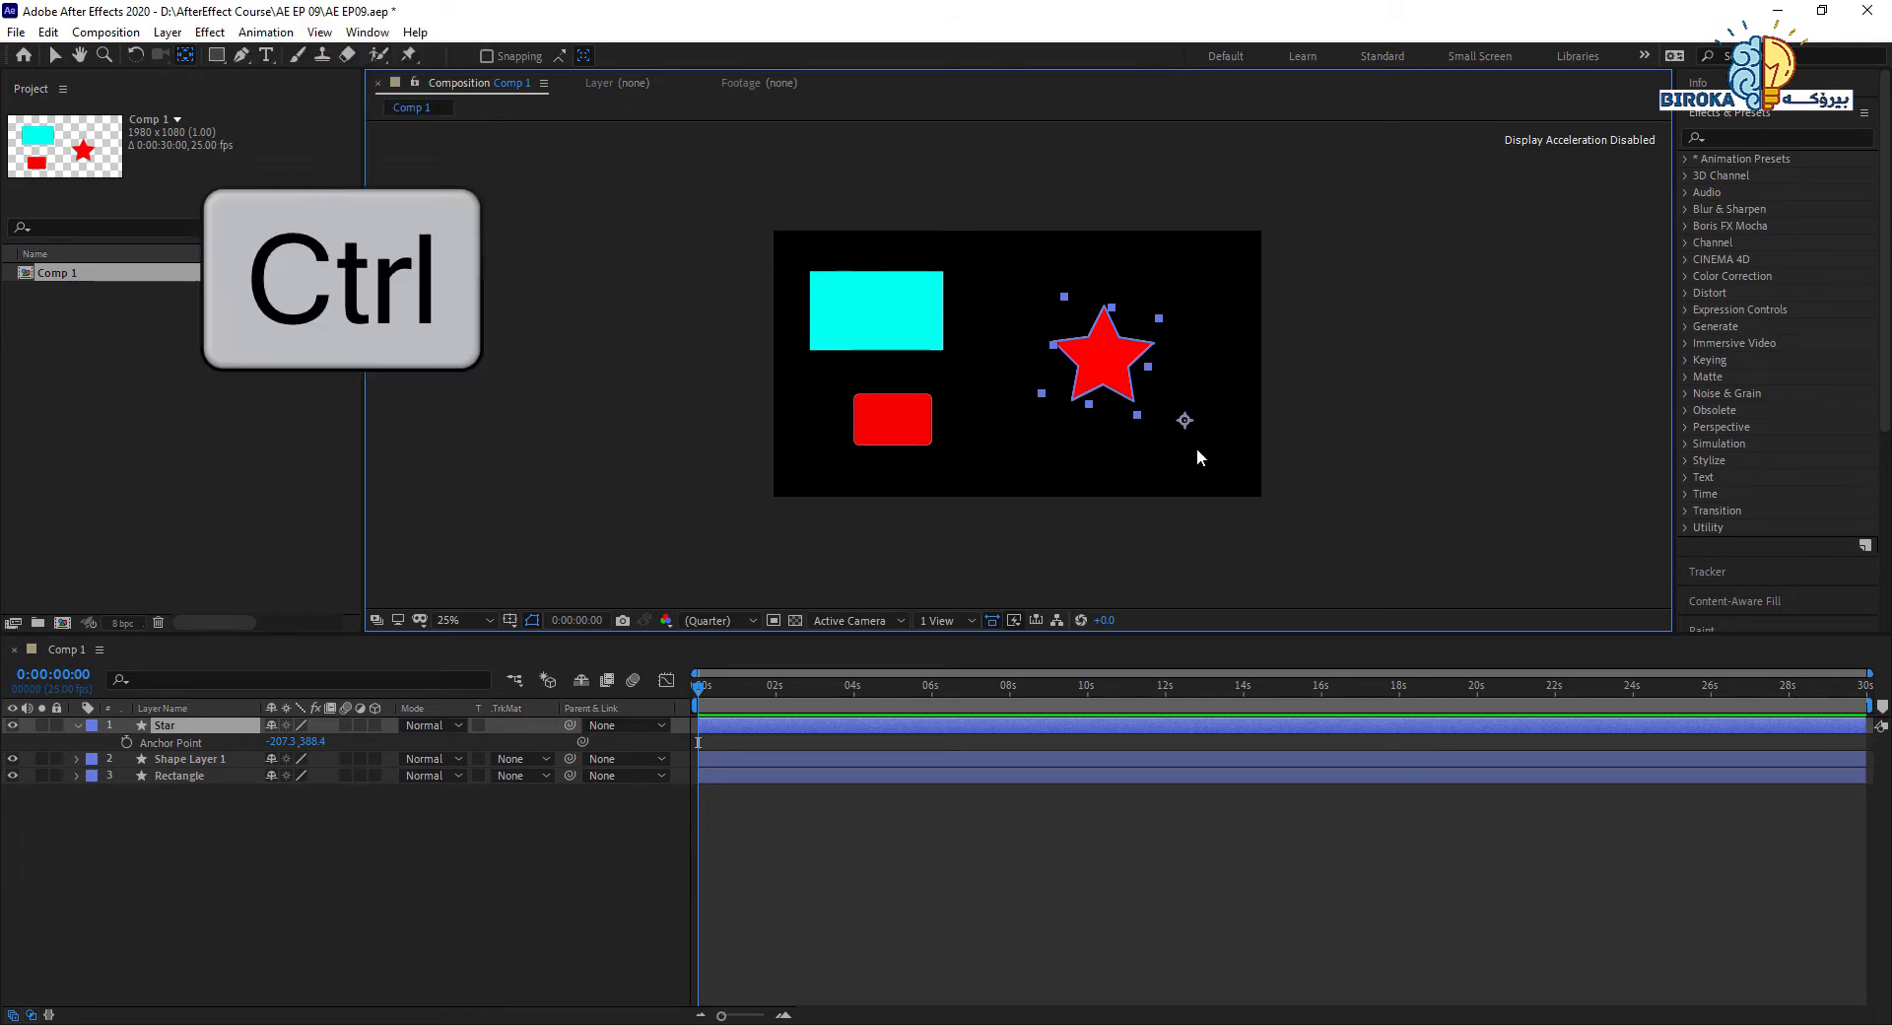
Move the star's anchor point with temporary snapping to the star's centre, and nudge it slightly within the shape
ctrl+click(1185, 422)
drag(1185, 422, 1183, 400)
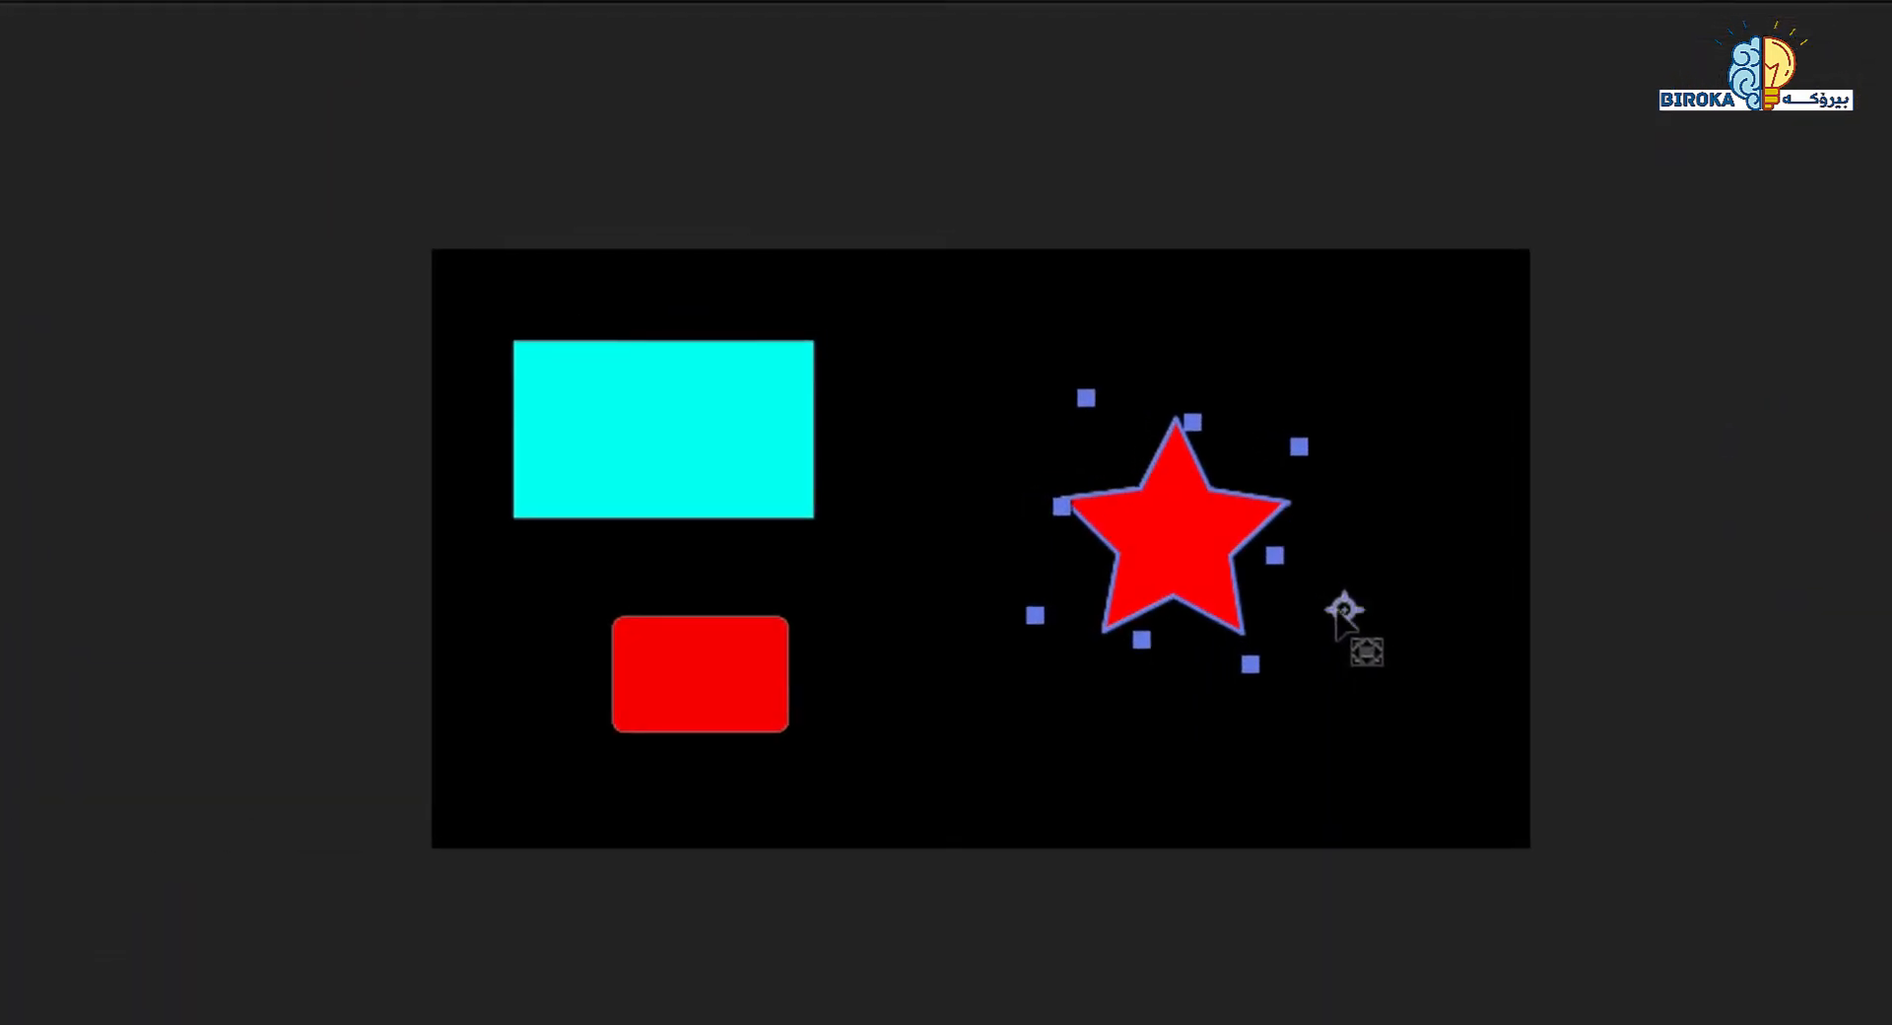
drag(1336, 611, 1196, 572)
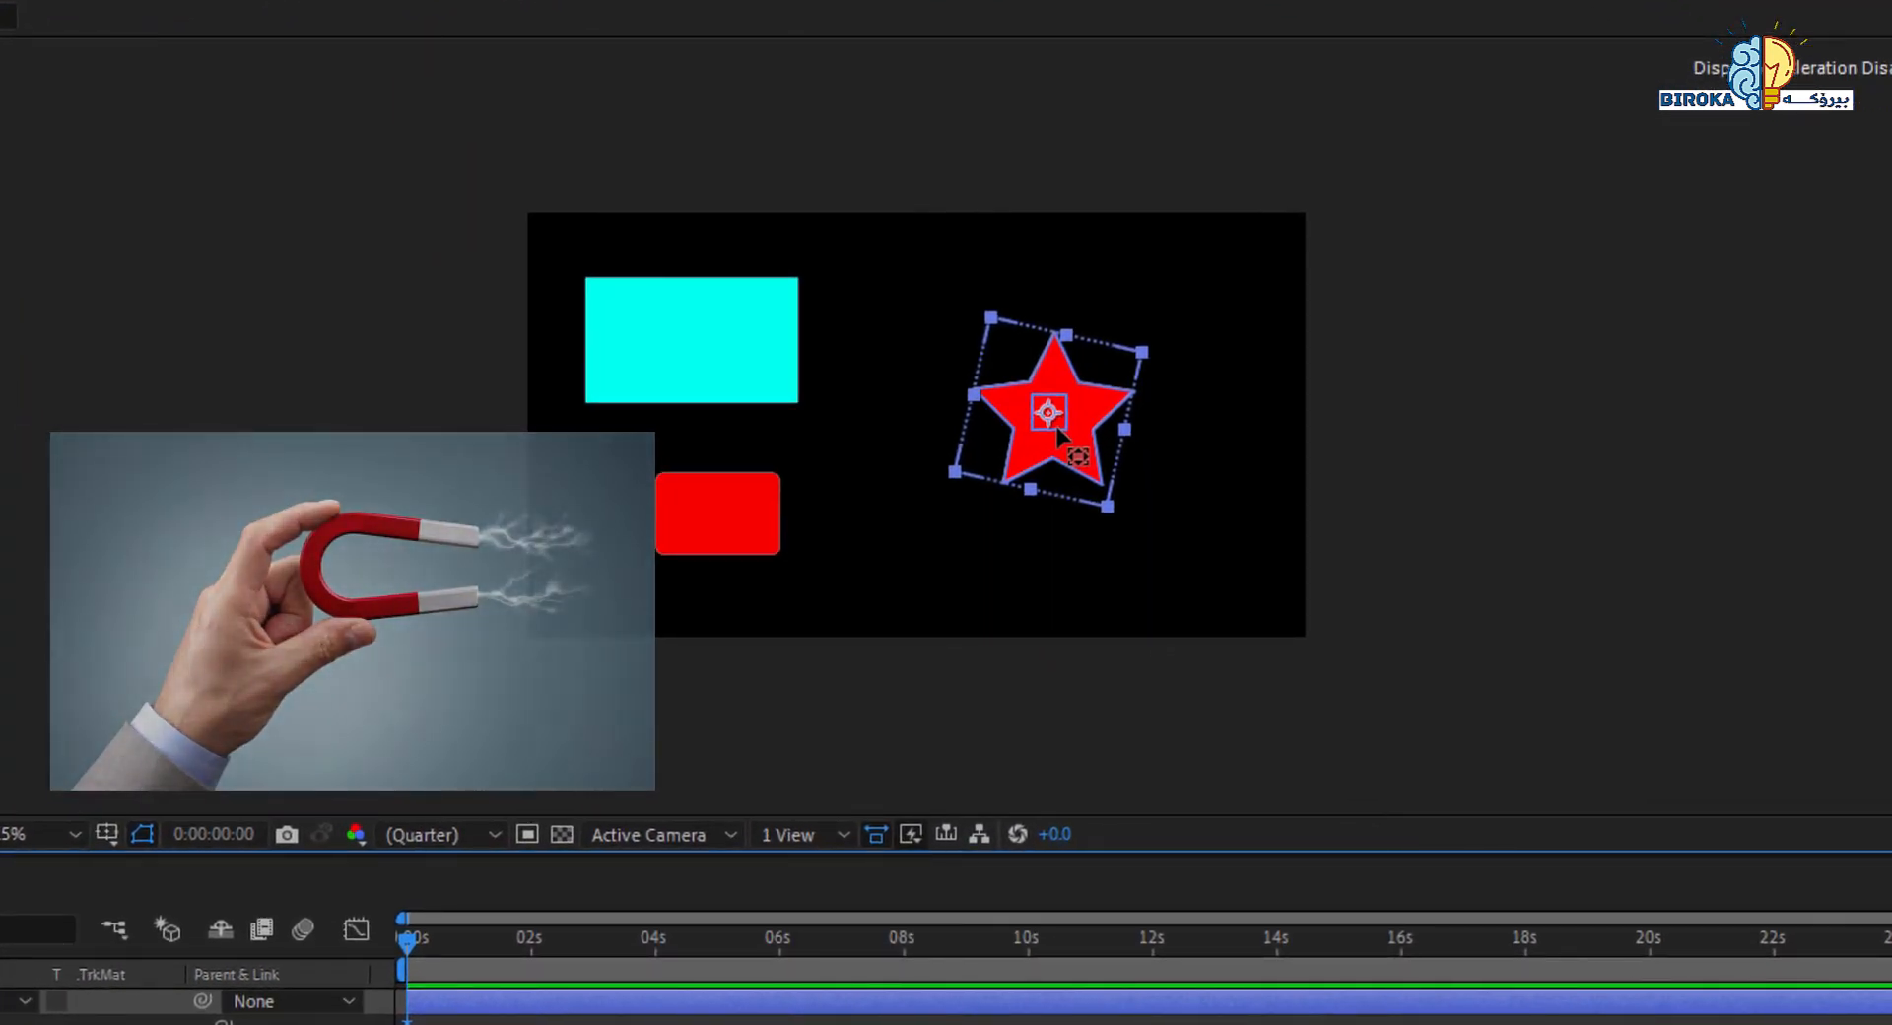
mouse_move(1048, 413)
mouse_down()
mouse_move(1114, 472)
mouse_move(1115, 597)
mouse_move(1124, 554)
mouse_move(1133, 567)
mouse_move(1102, 535)
mouse_move(1094, 414)
mouse_move(1051, 410)
mouse_up()
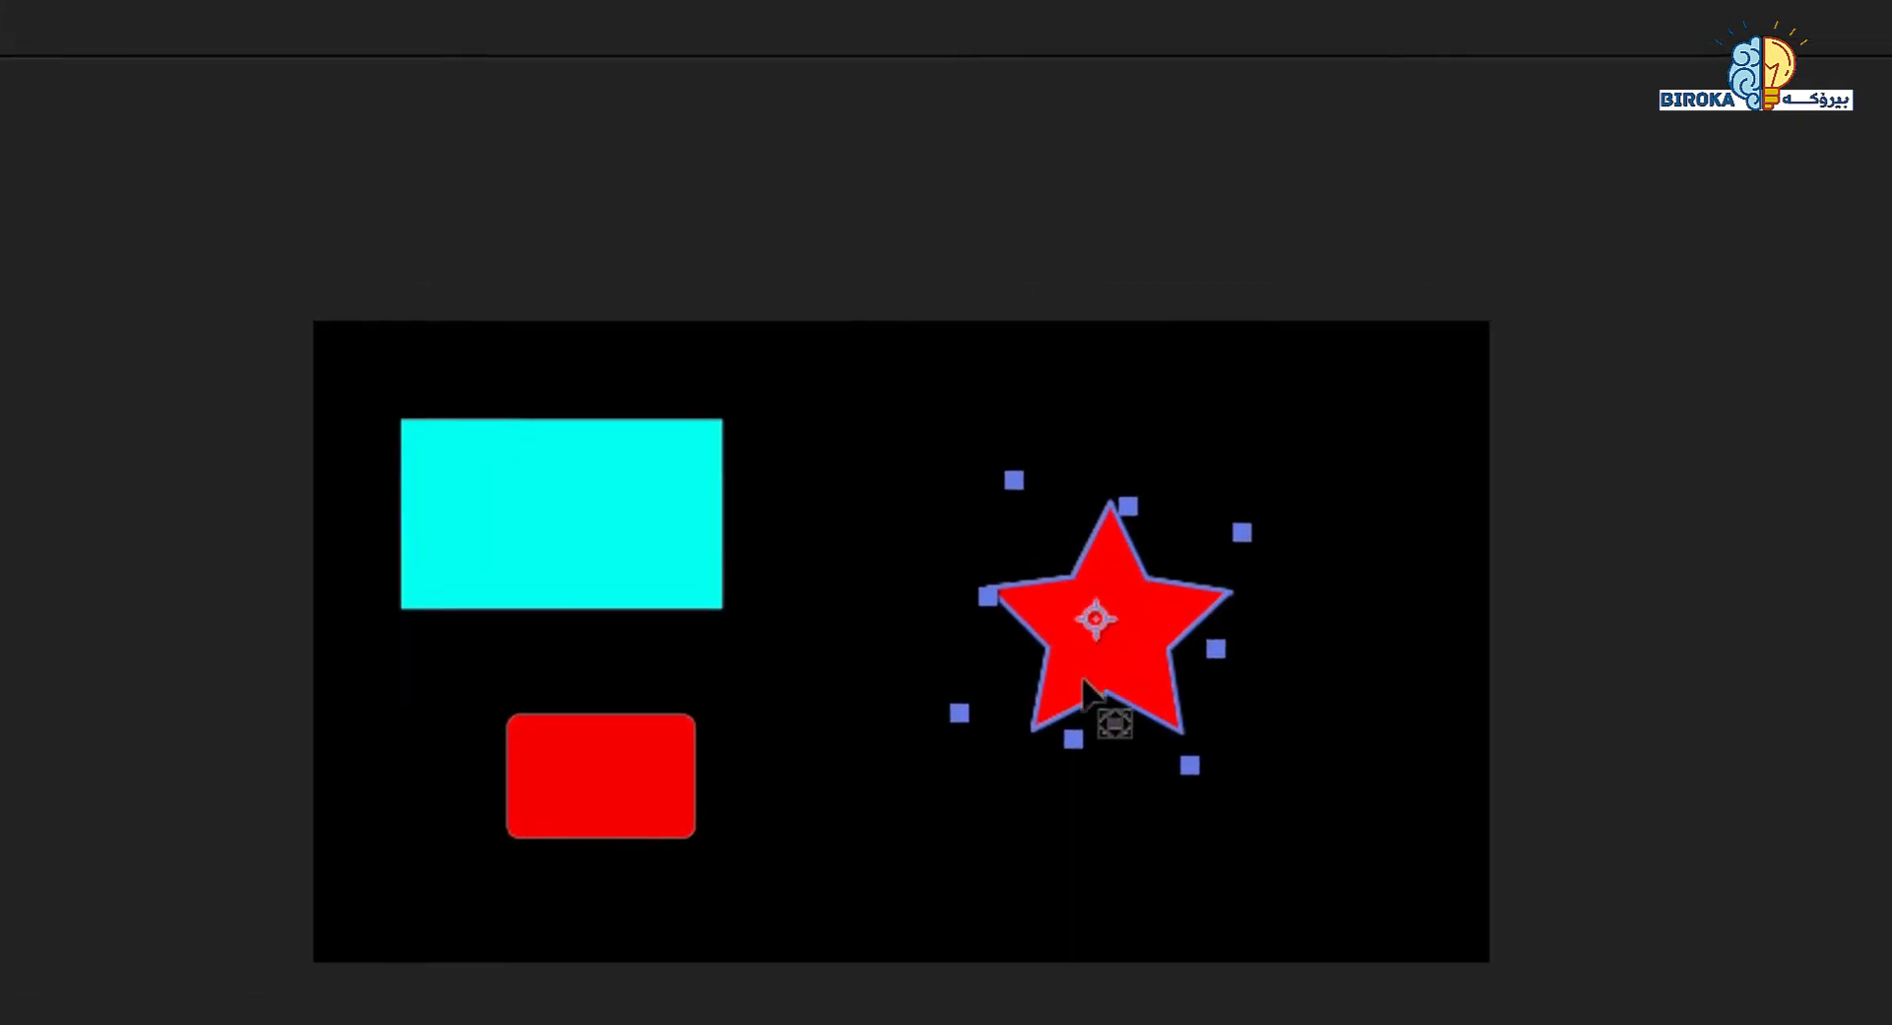
drag(1082, 678, 1123, 636)
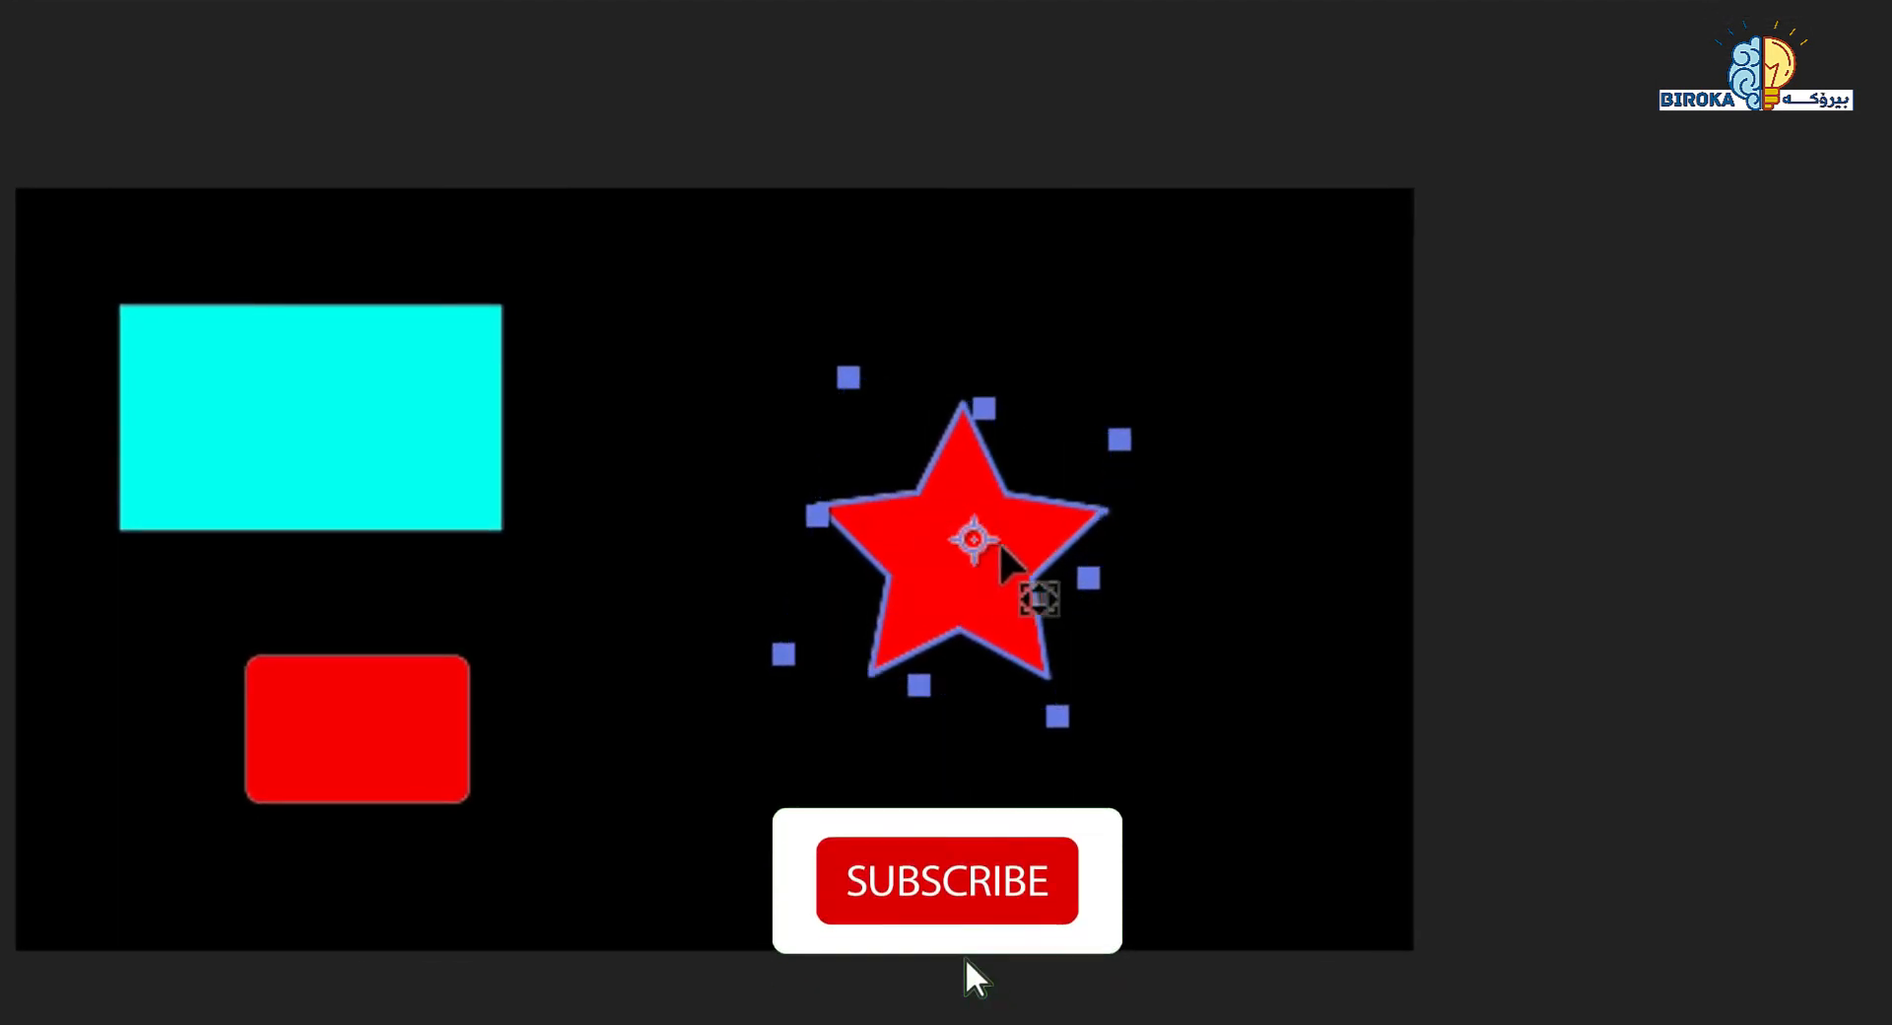
Move the star's anchor point far right outside the composition, and bring it back to the black area below and right of the star
drag(961, 534, 961, 555)
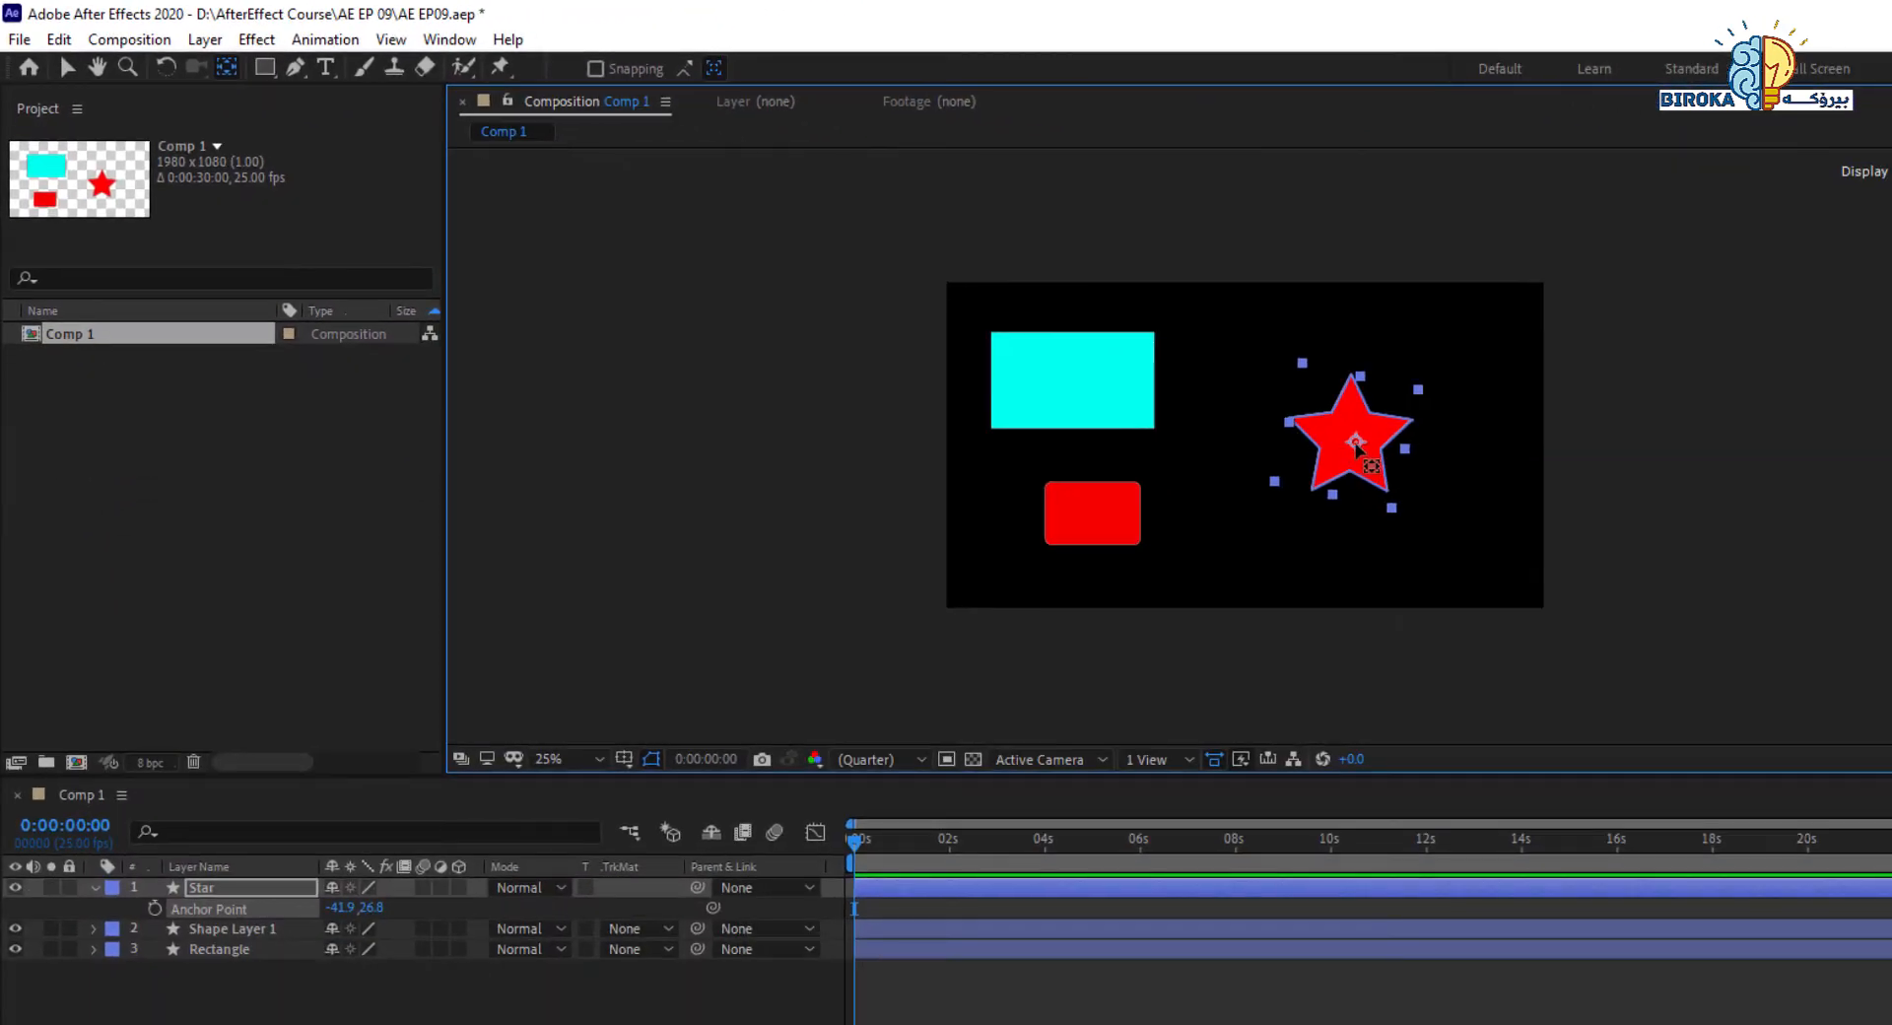
drag(1328, 533, 1500, 380)
drag(1851, 398, 1822, 407)
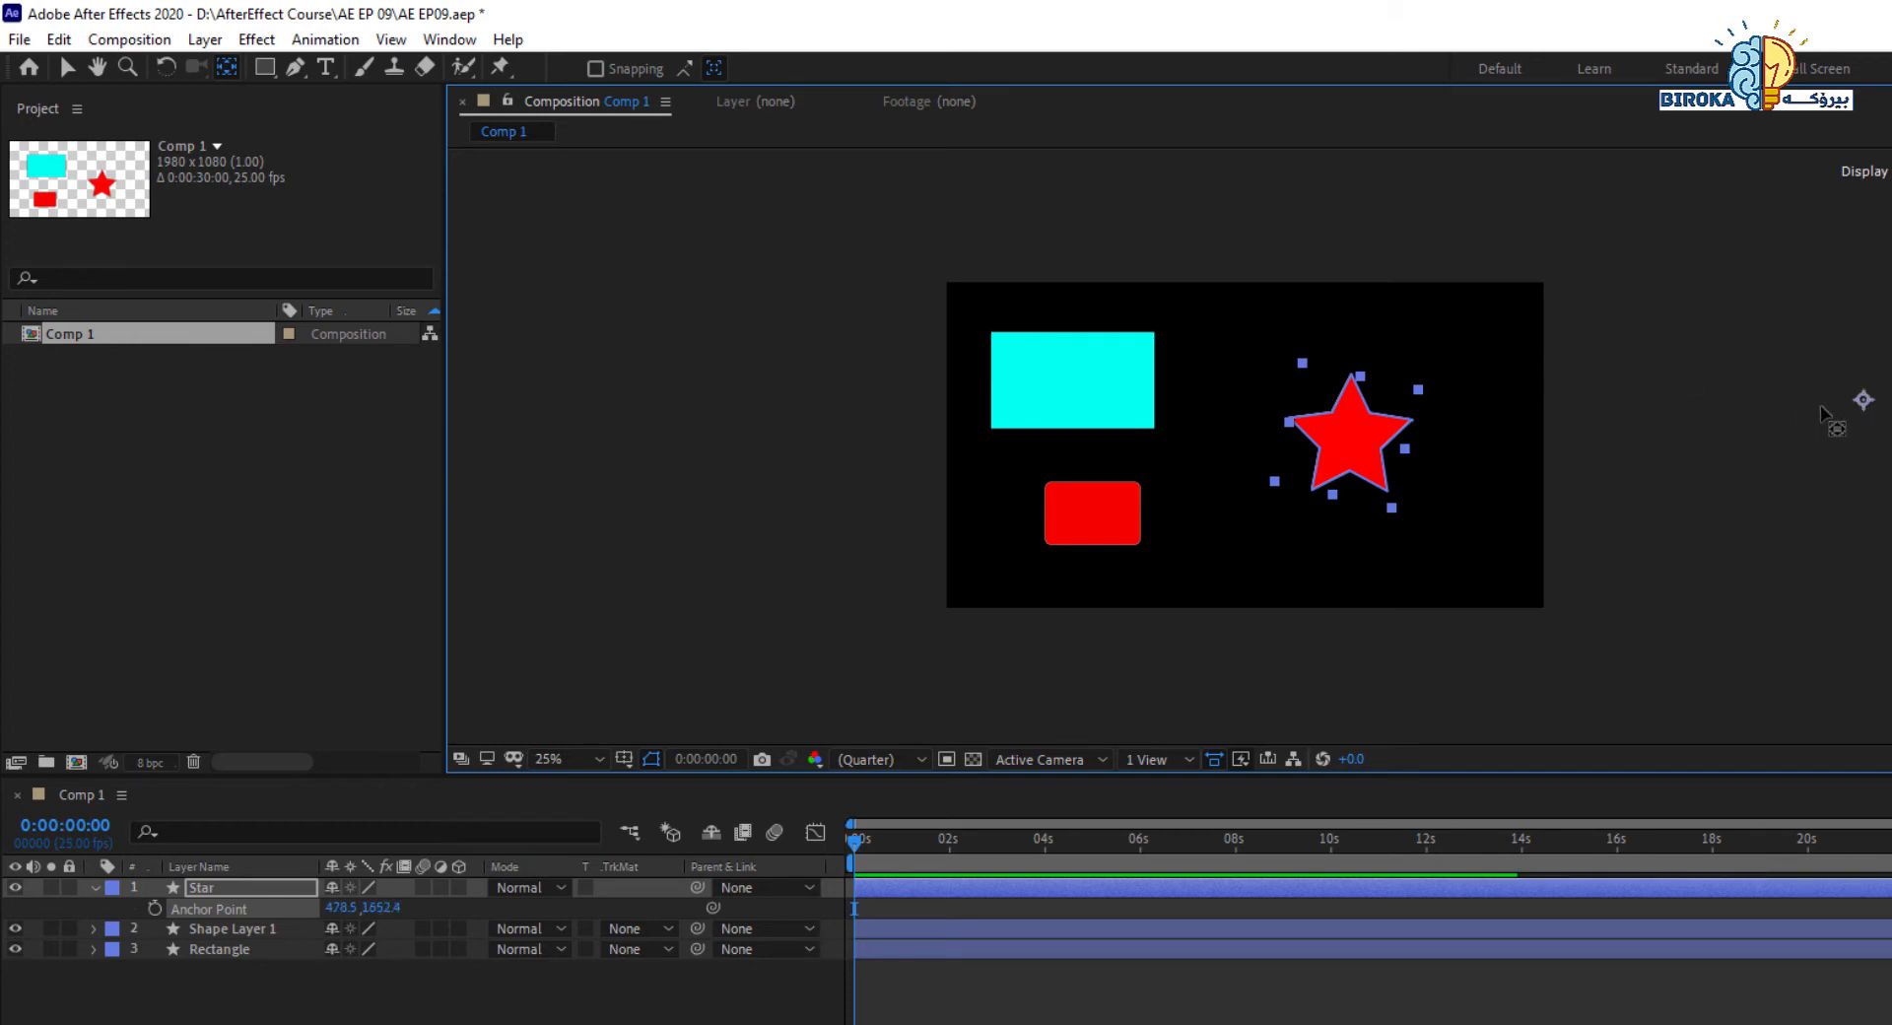
drag(1462, 480, 1469, 541)
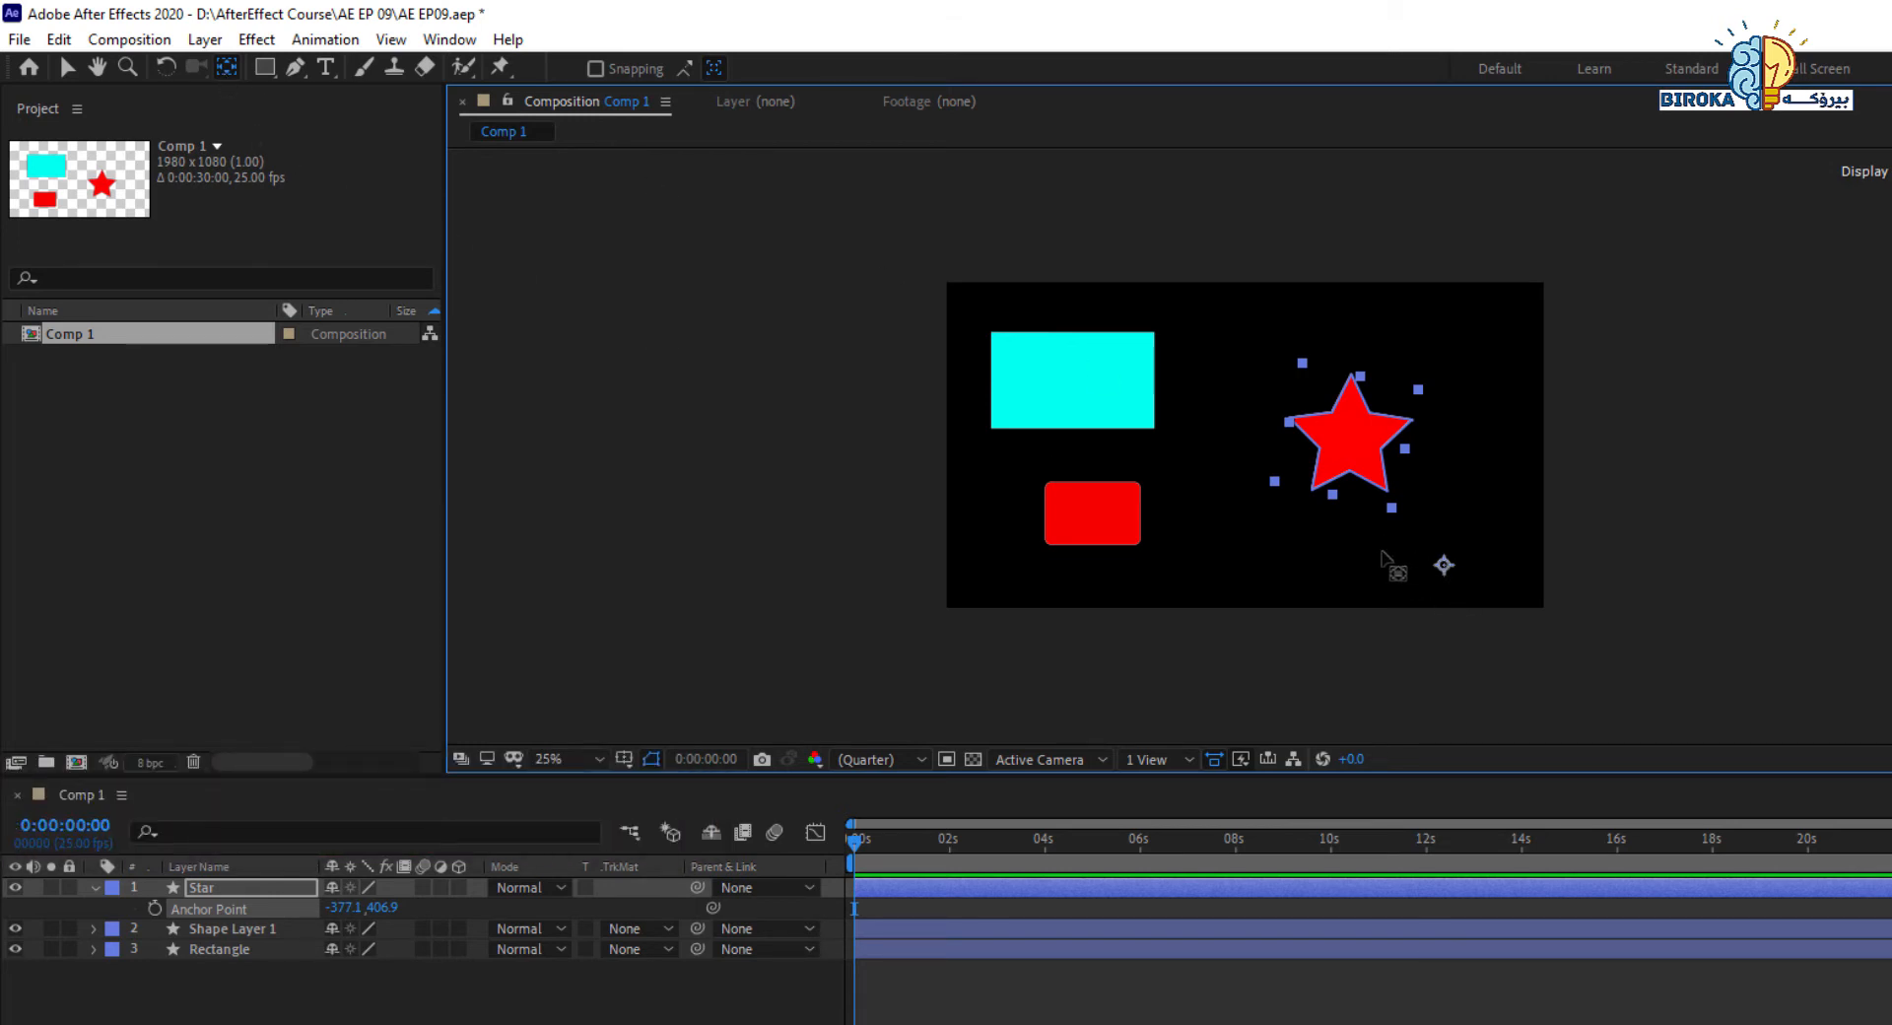
Switch to the Selection tool and back to the Anchor Point tool, and move the star's anchor point back inside the star
click(68, 71)
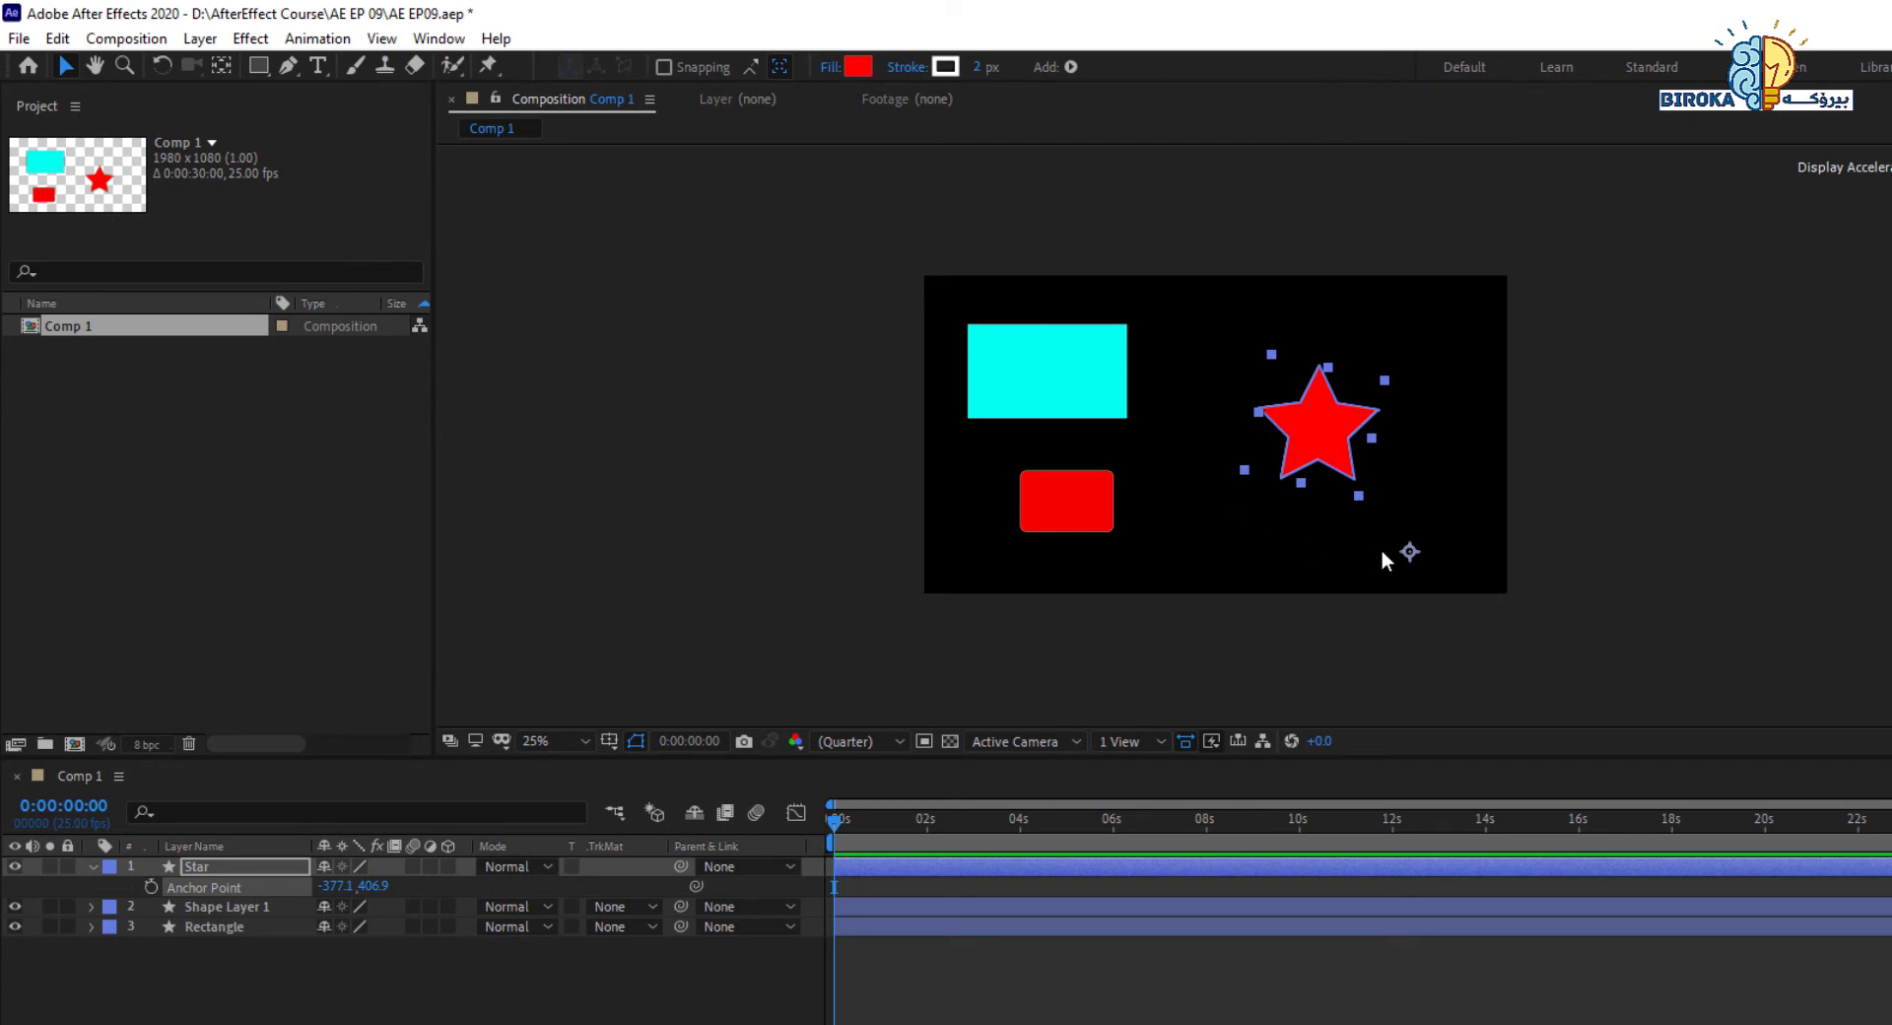
key(y)
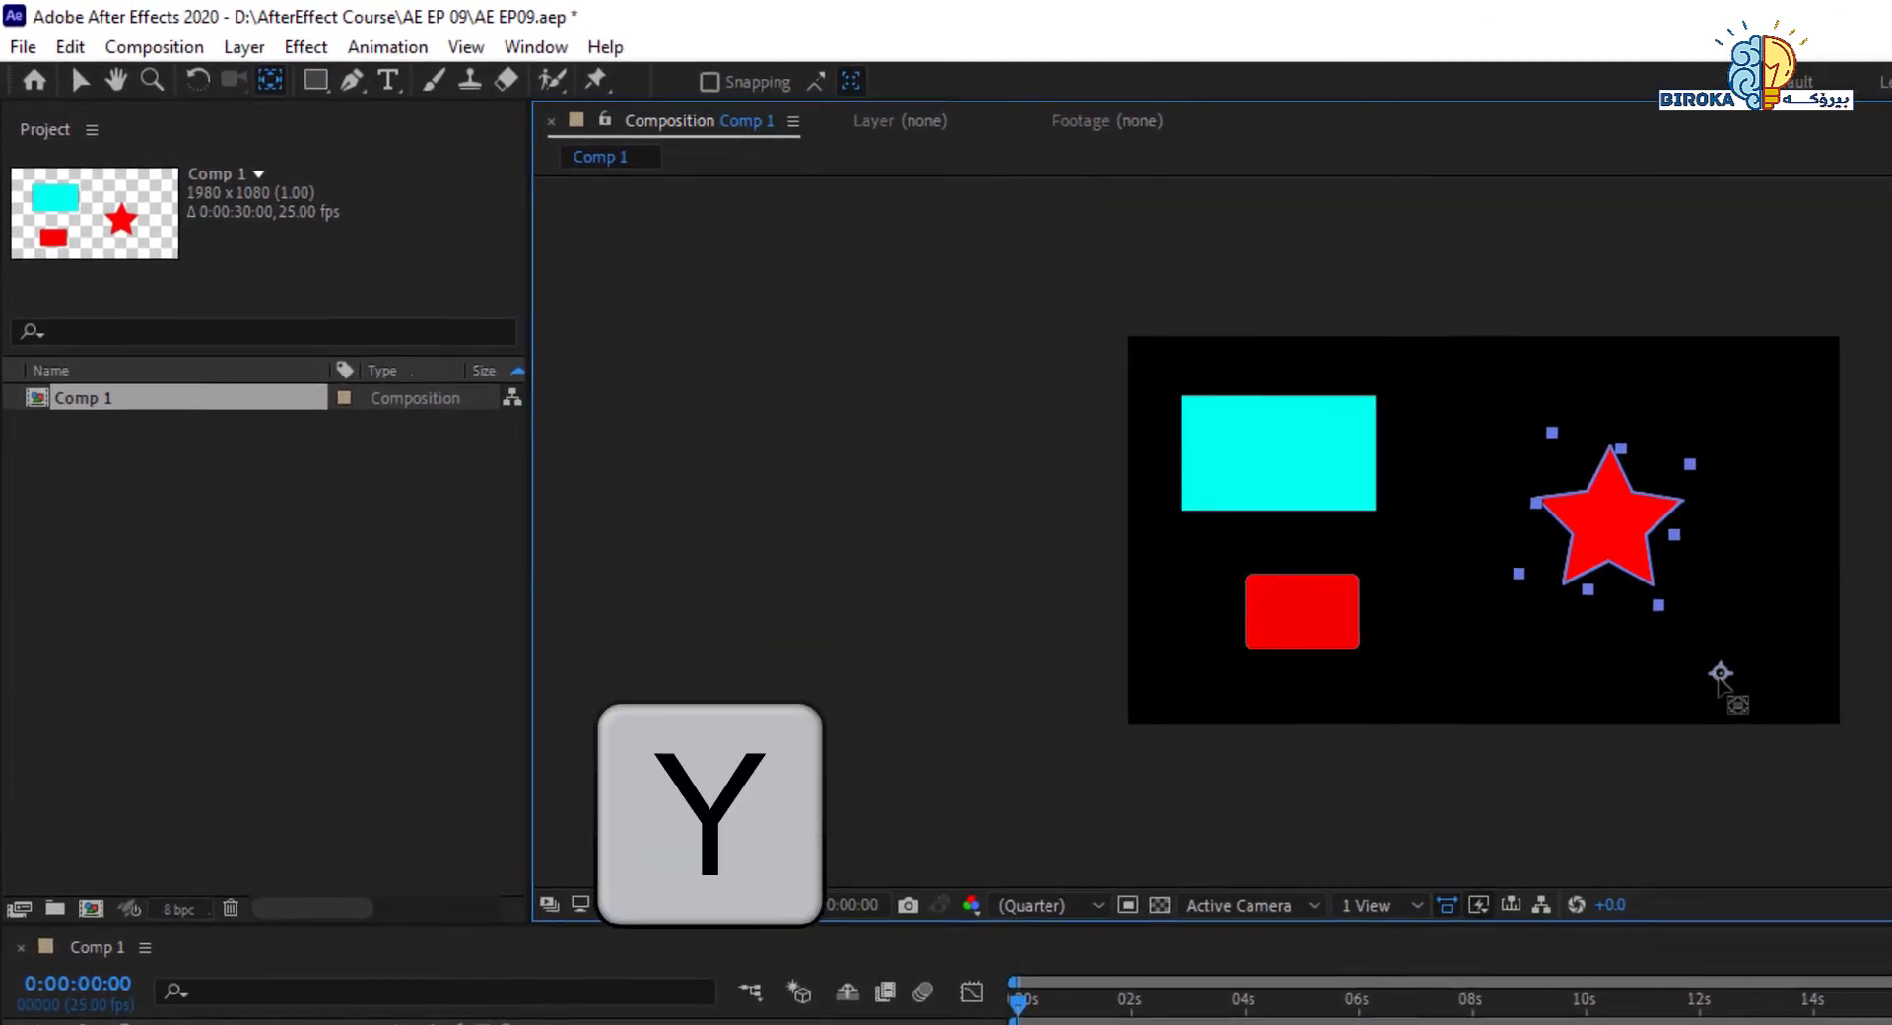
drag(1411, 554, 1406, 542)
drag(1735, 667, 1644, 570)
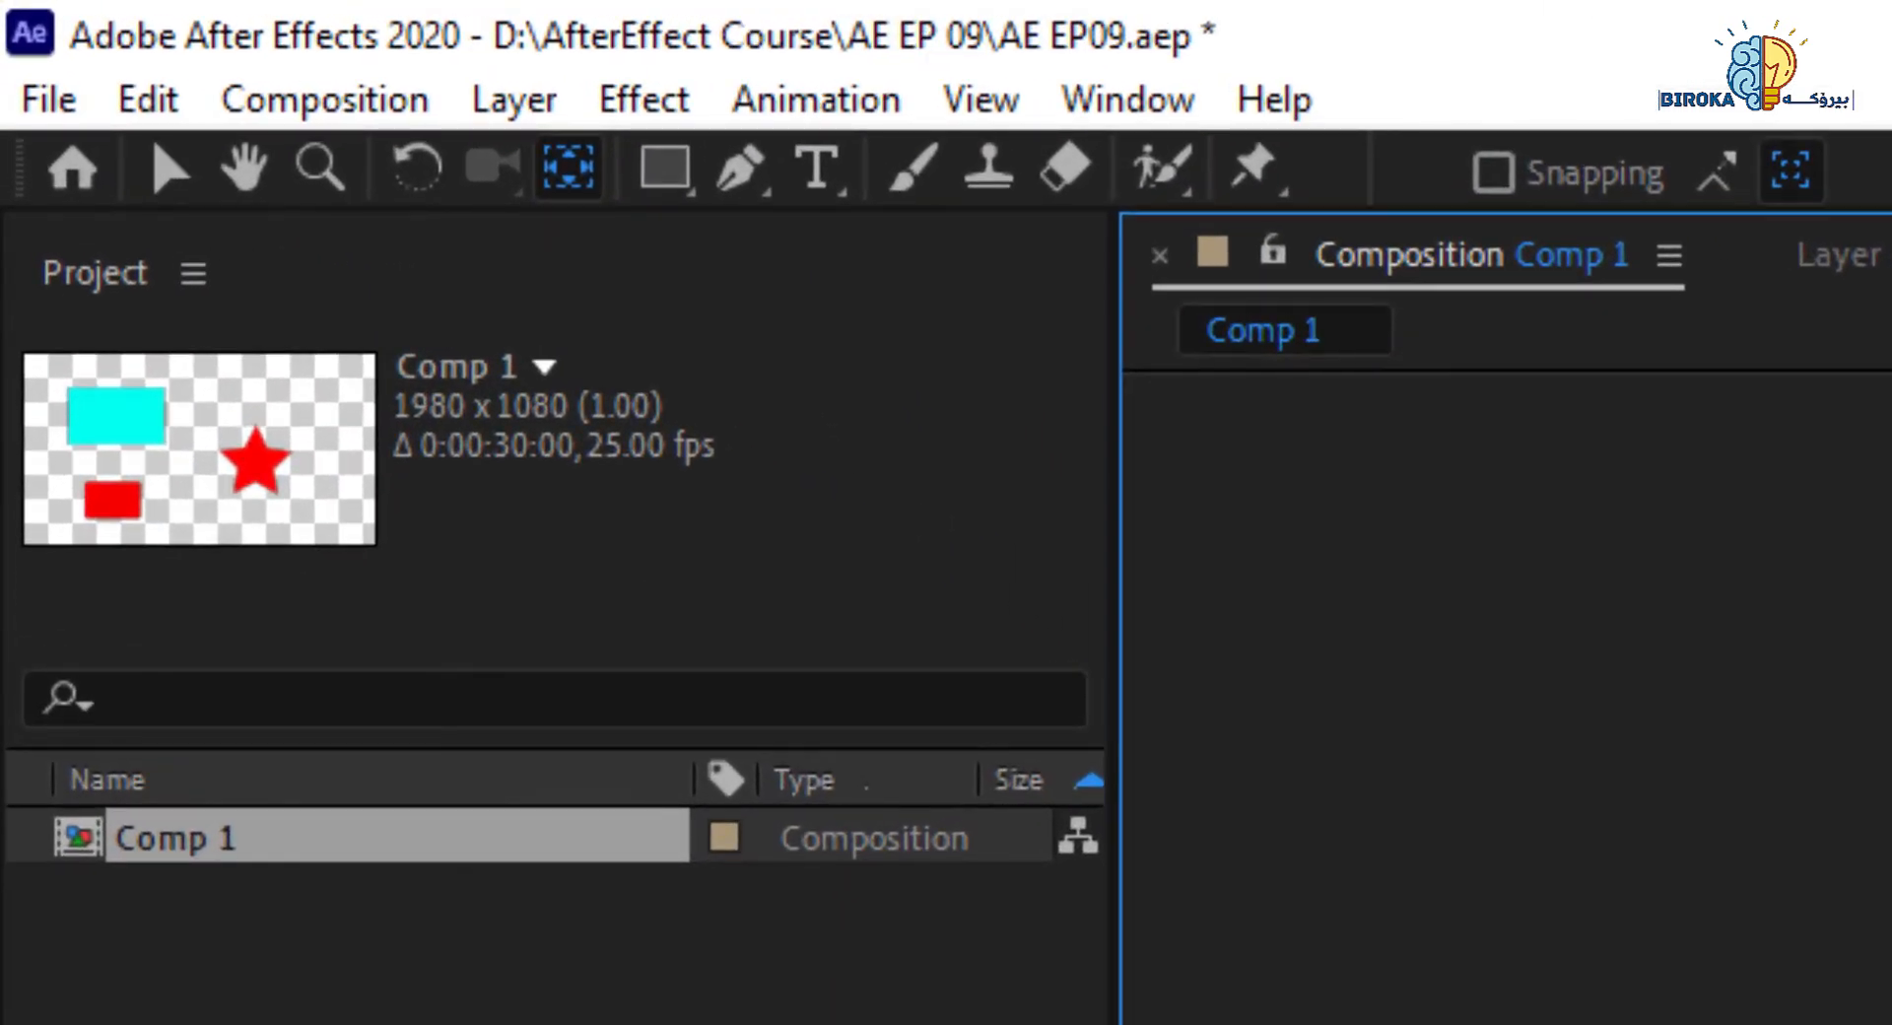
Switch through the Selection and Hand tools to the Anchor Point tool, and move the star's anchor point above and right of it
key(v)
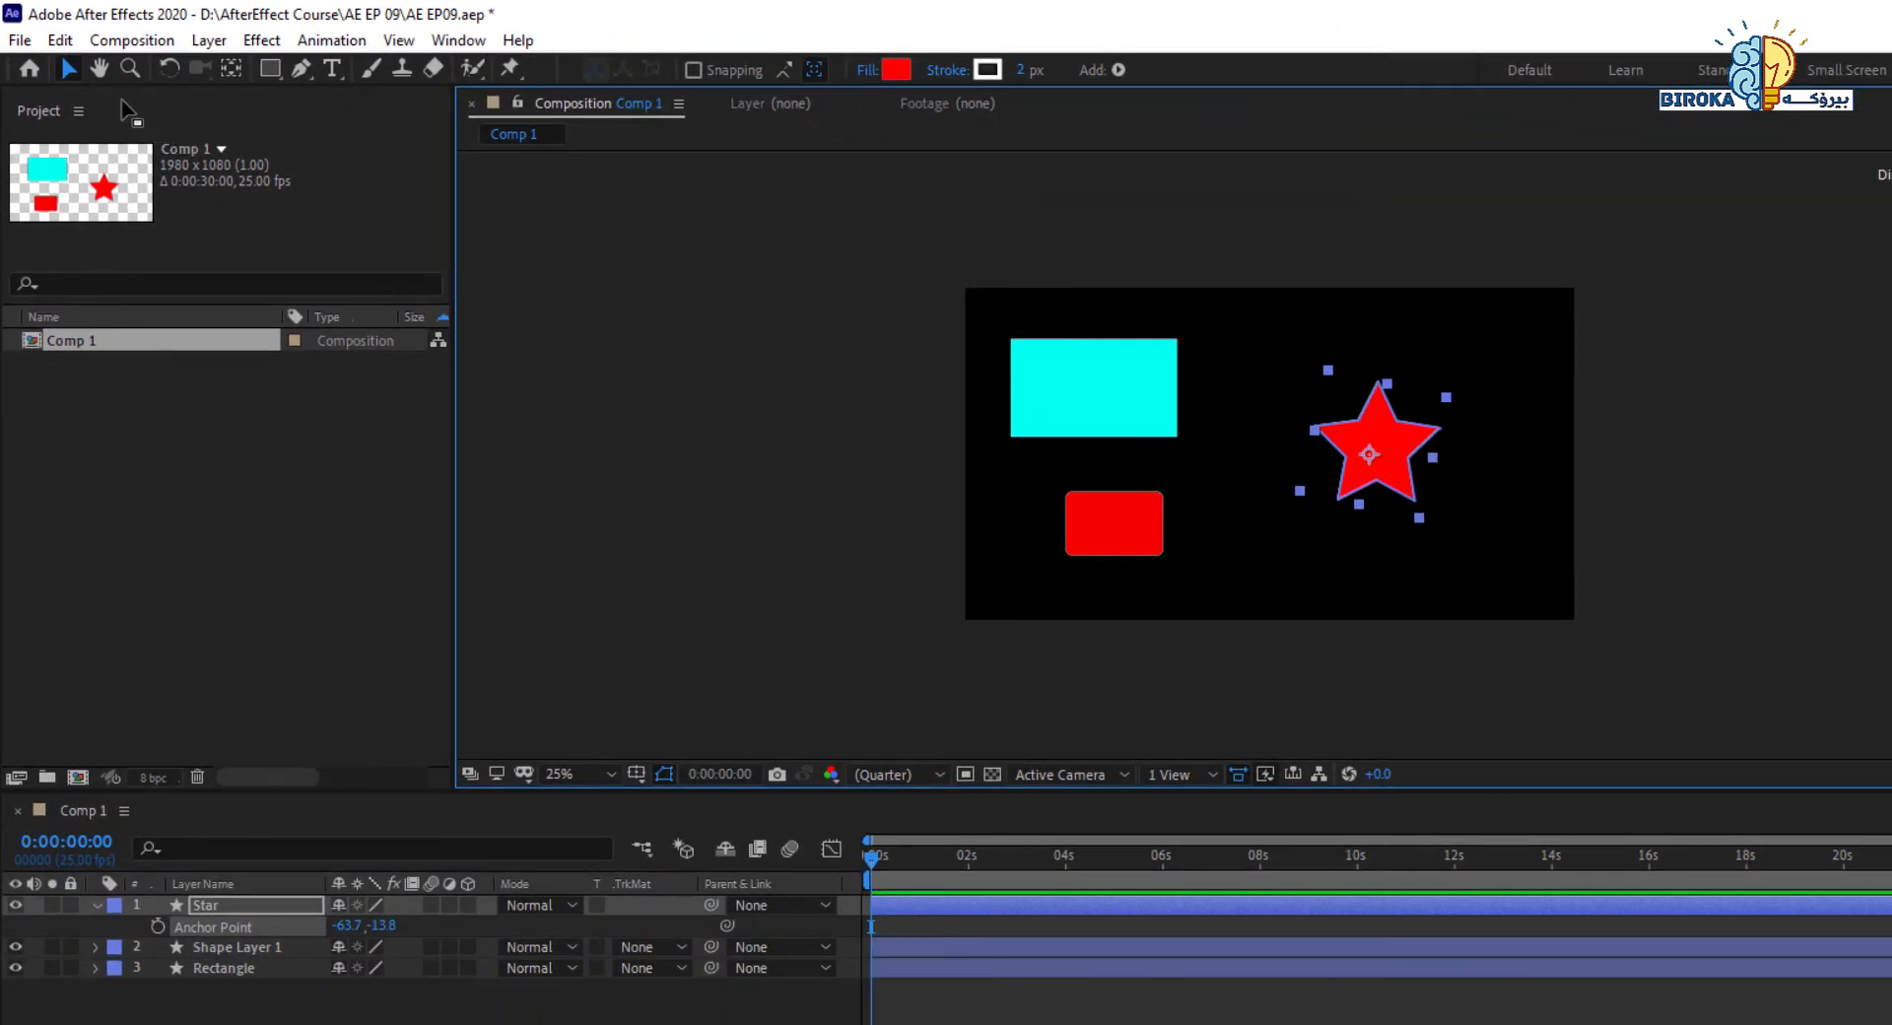
click(99, 71)
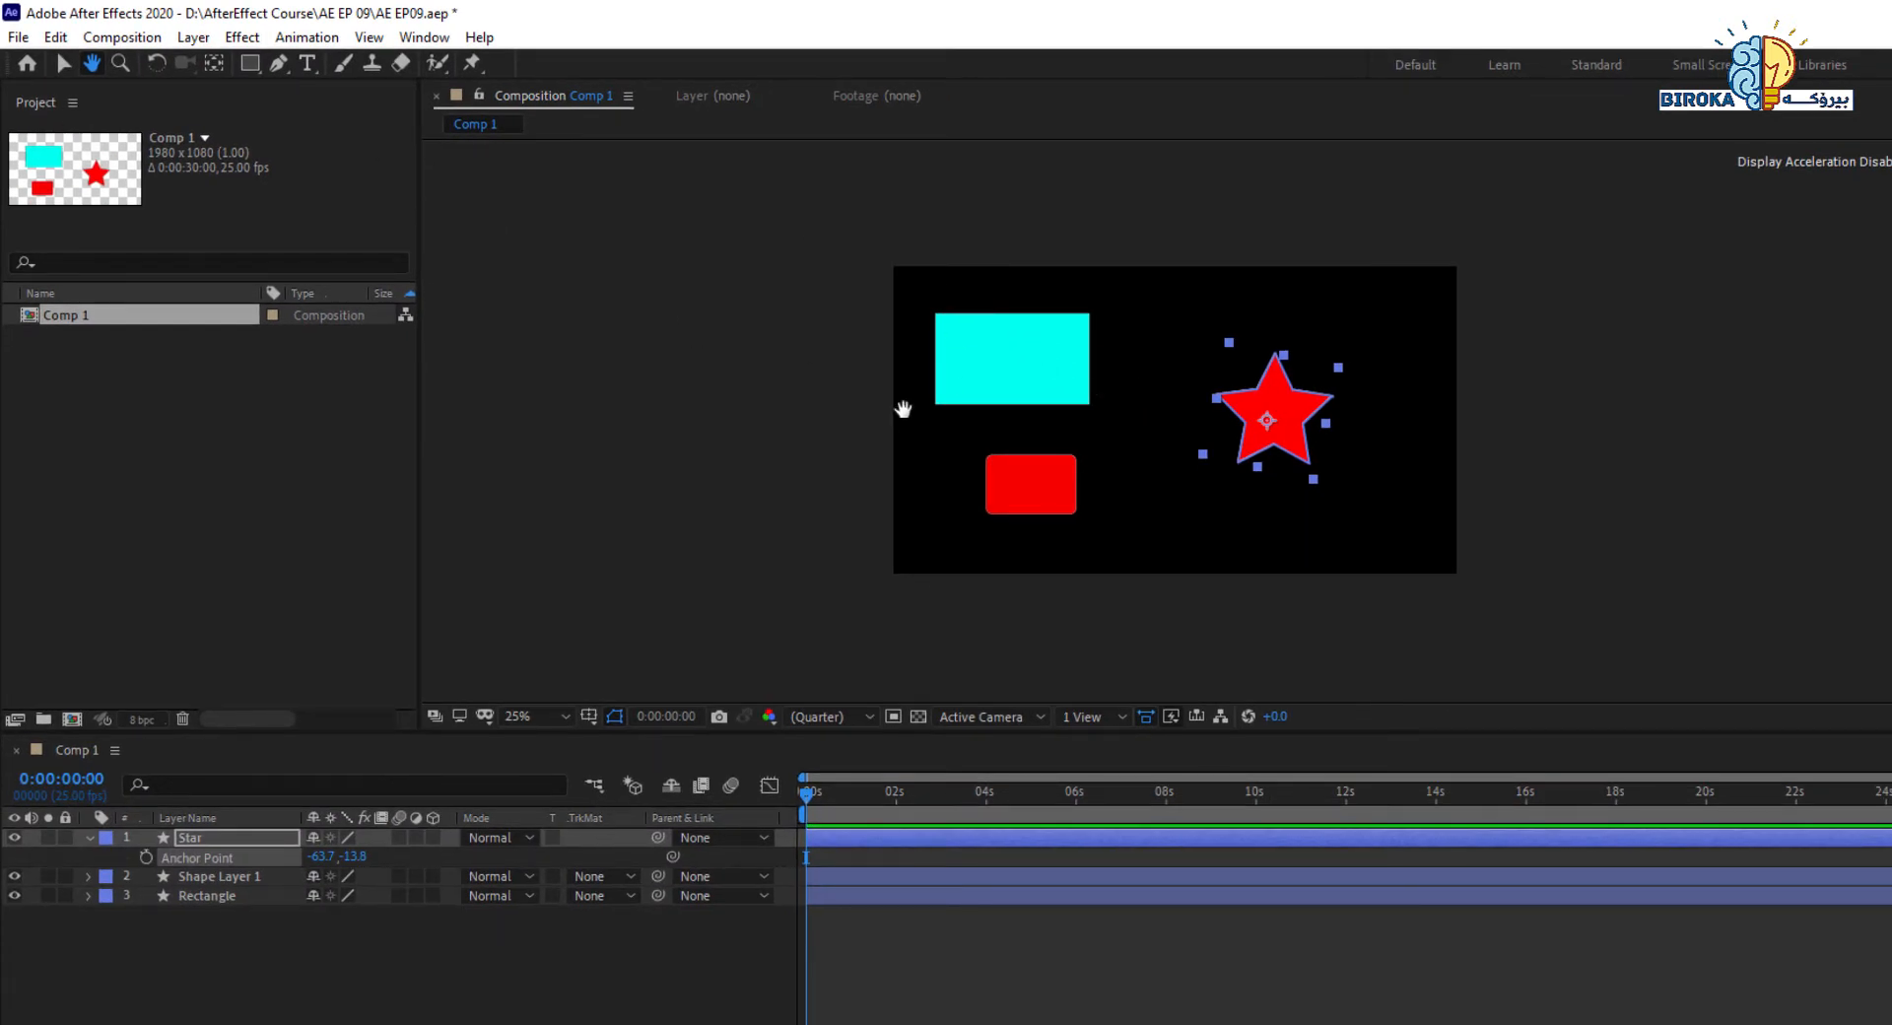
mouse_move(1252, 425)
mouse_down()
mouse_move(1250, 400)
mouse_move(1285, 438)
mouse_up()
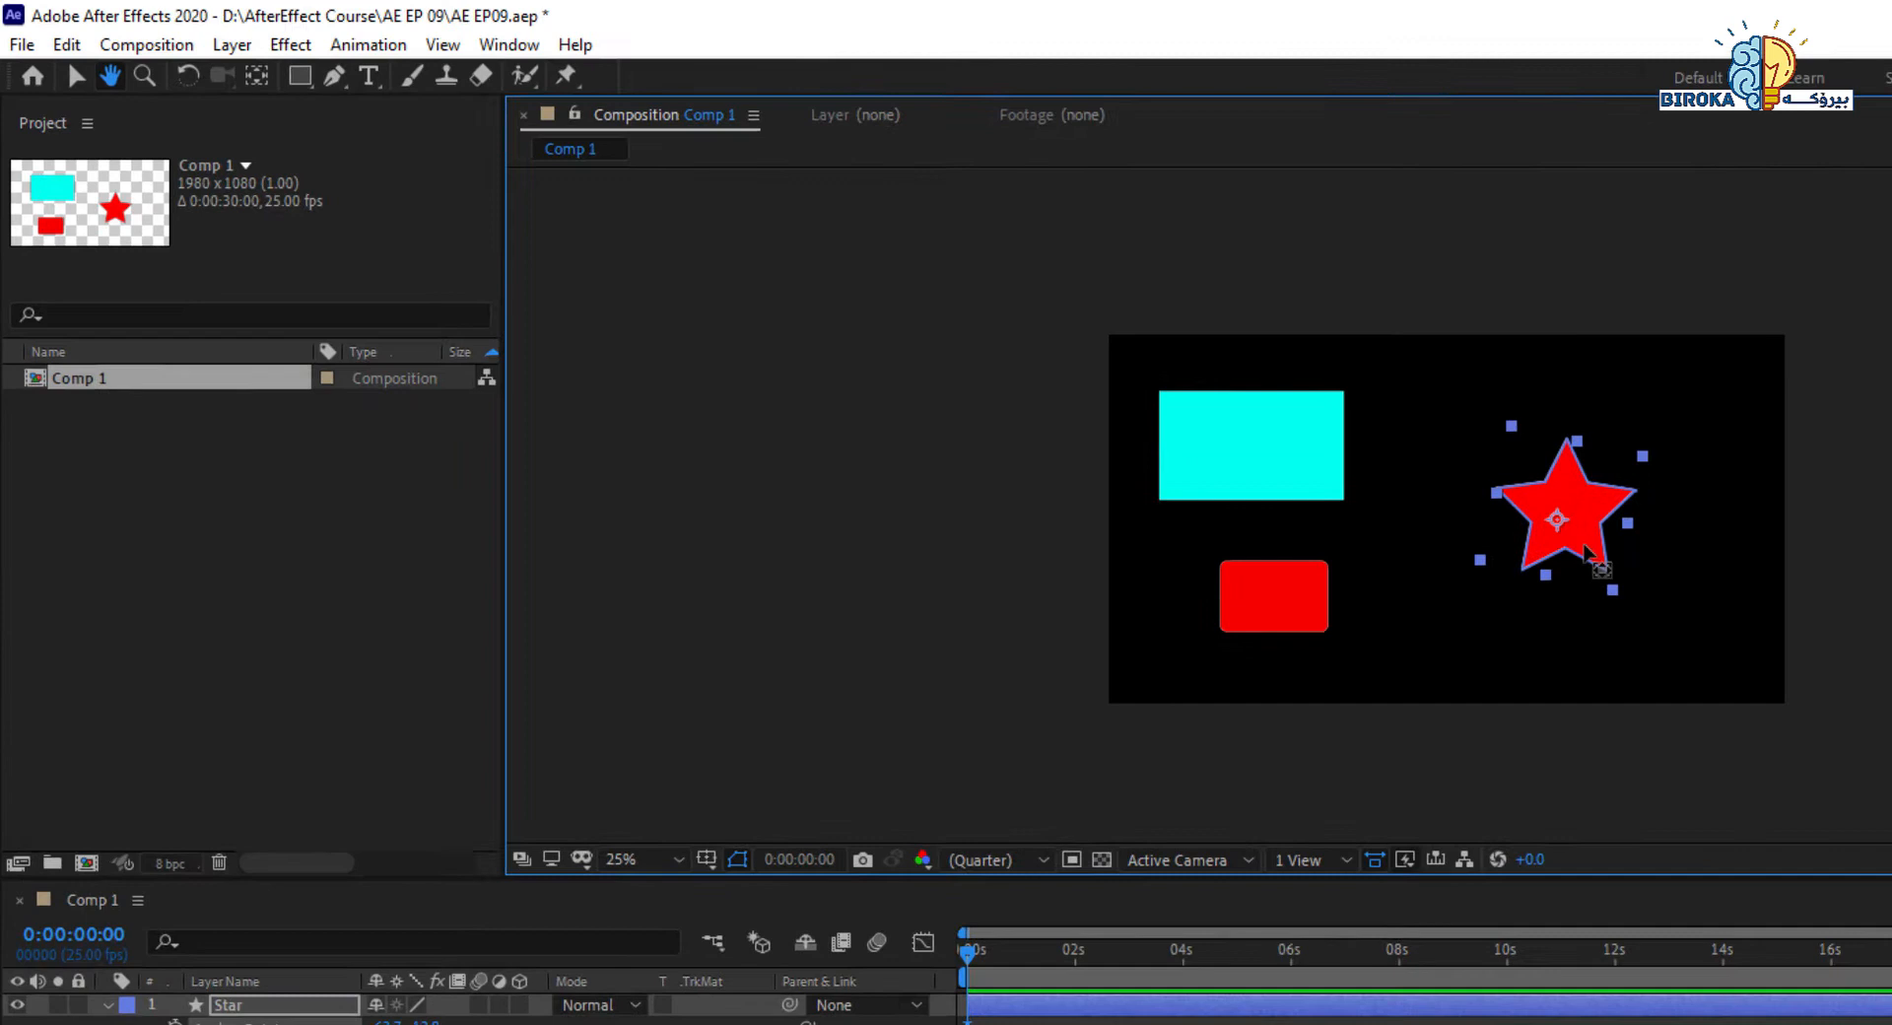
key(y)
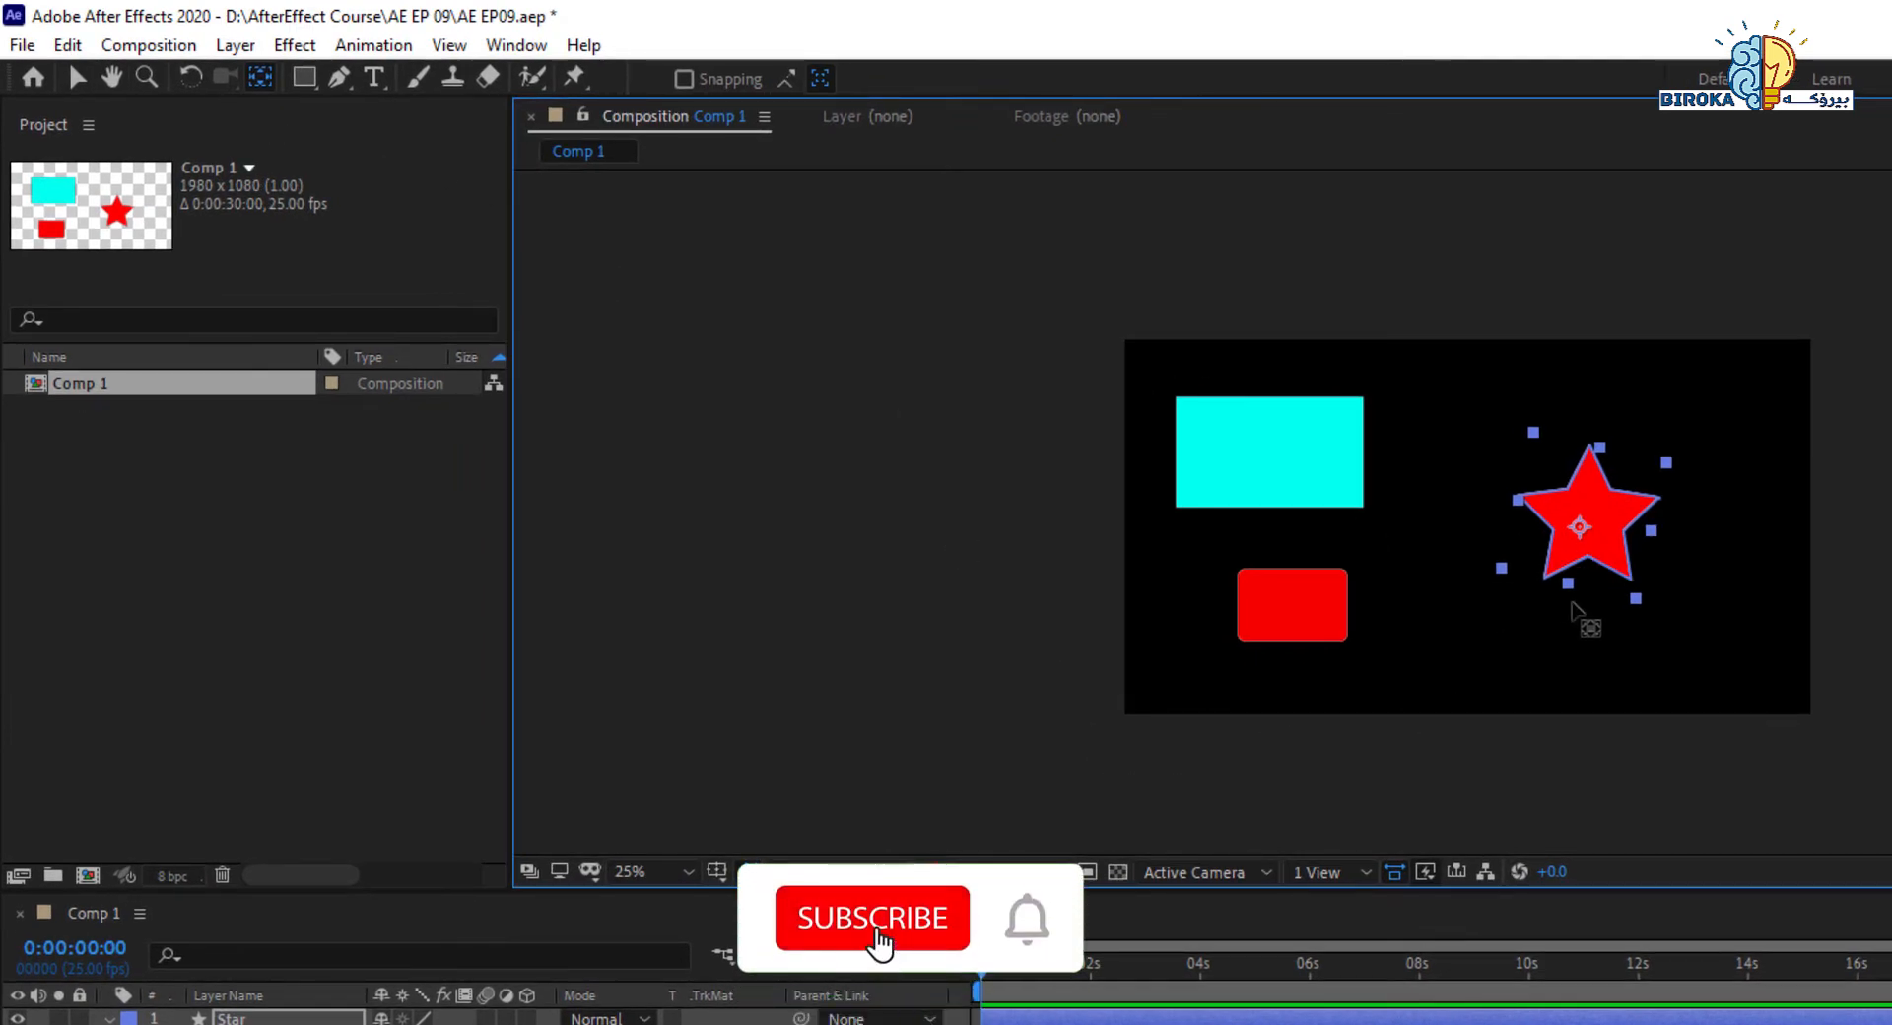
drag(1580, 529, 1689, 434)
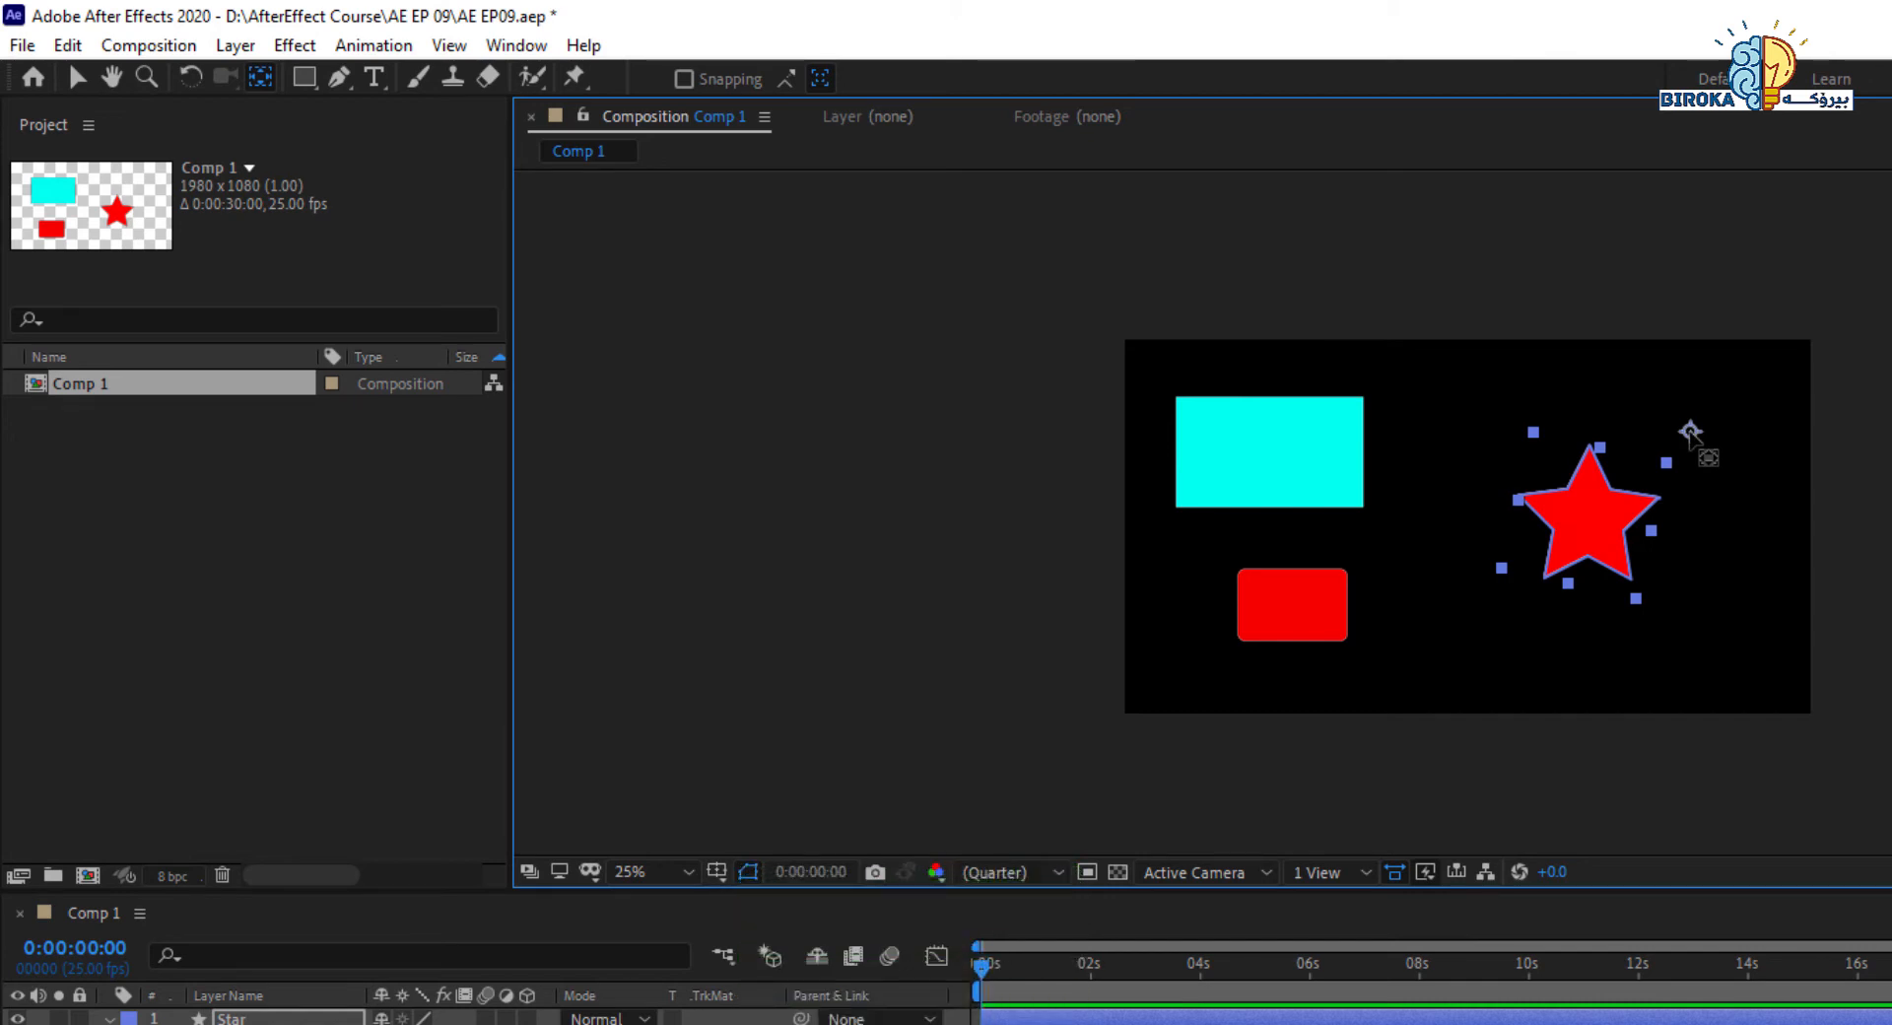
Move the star's anchor point outside the composition's upper right, and recentre it using the Anchor Point tool's centring function
key(h)
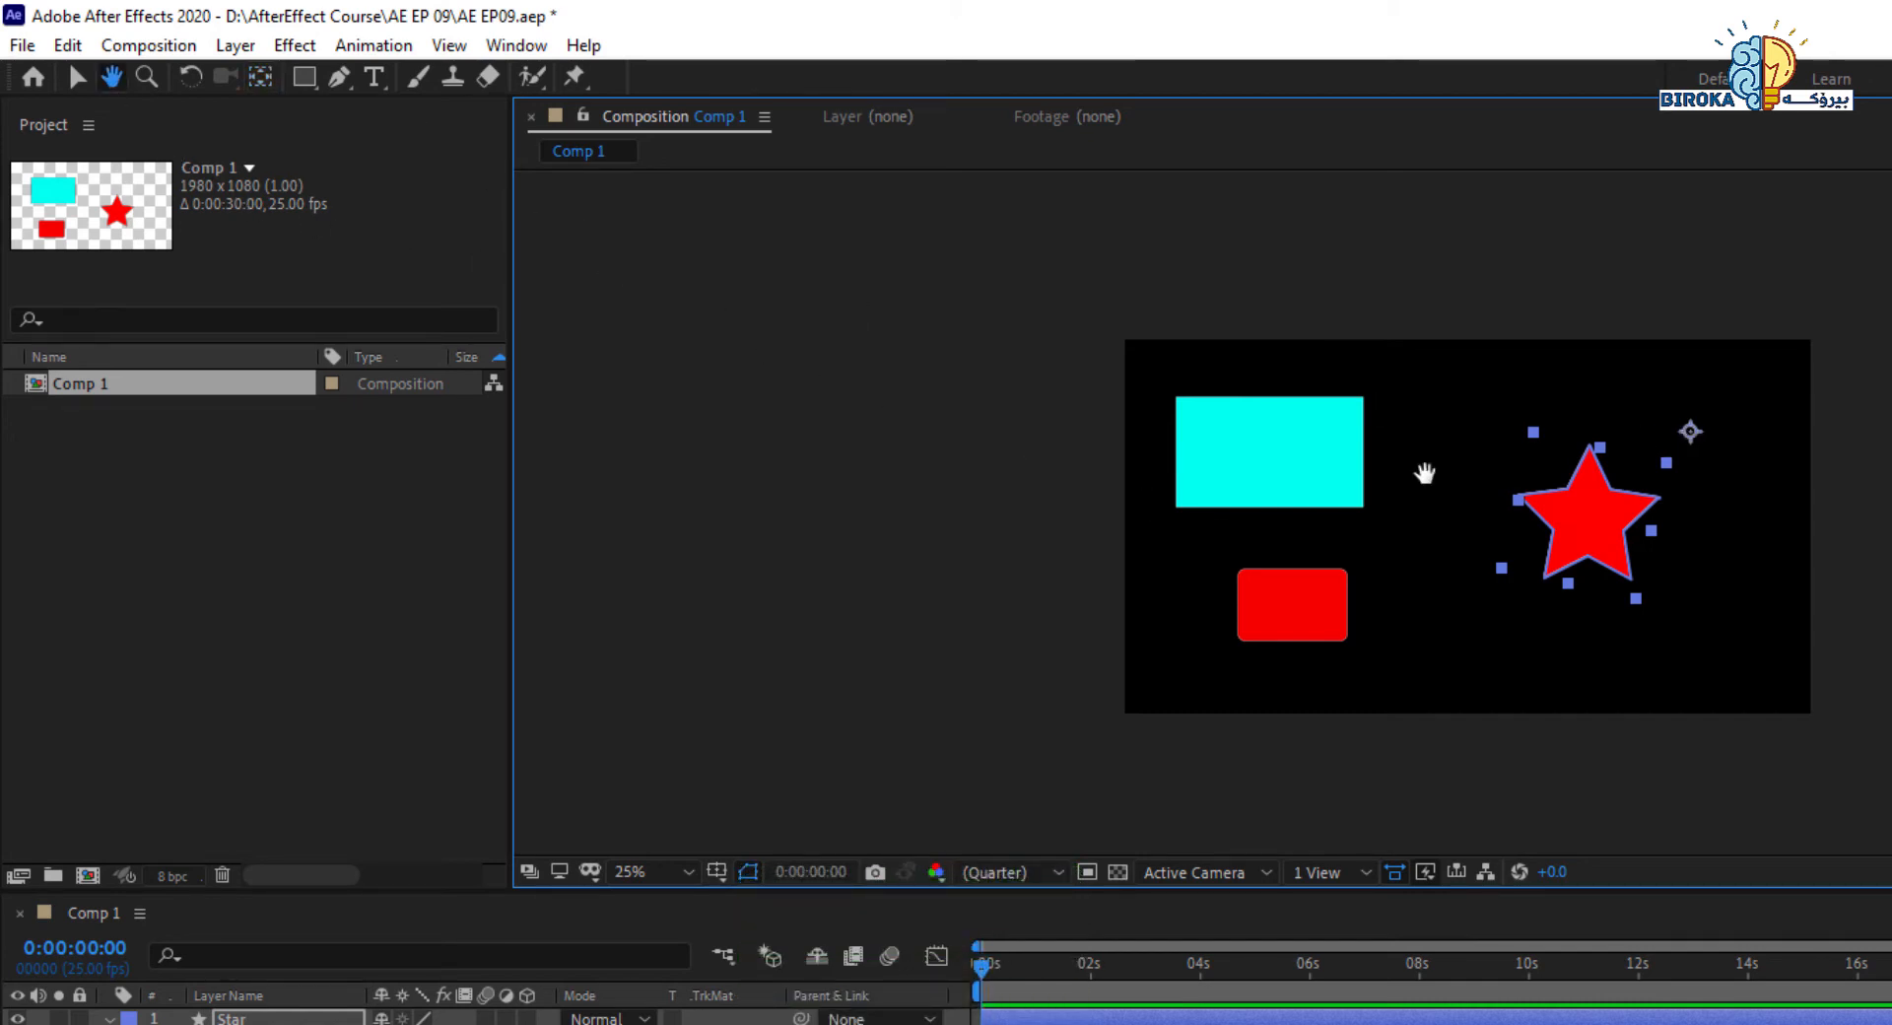
key(y)
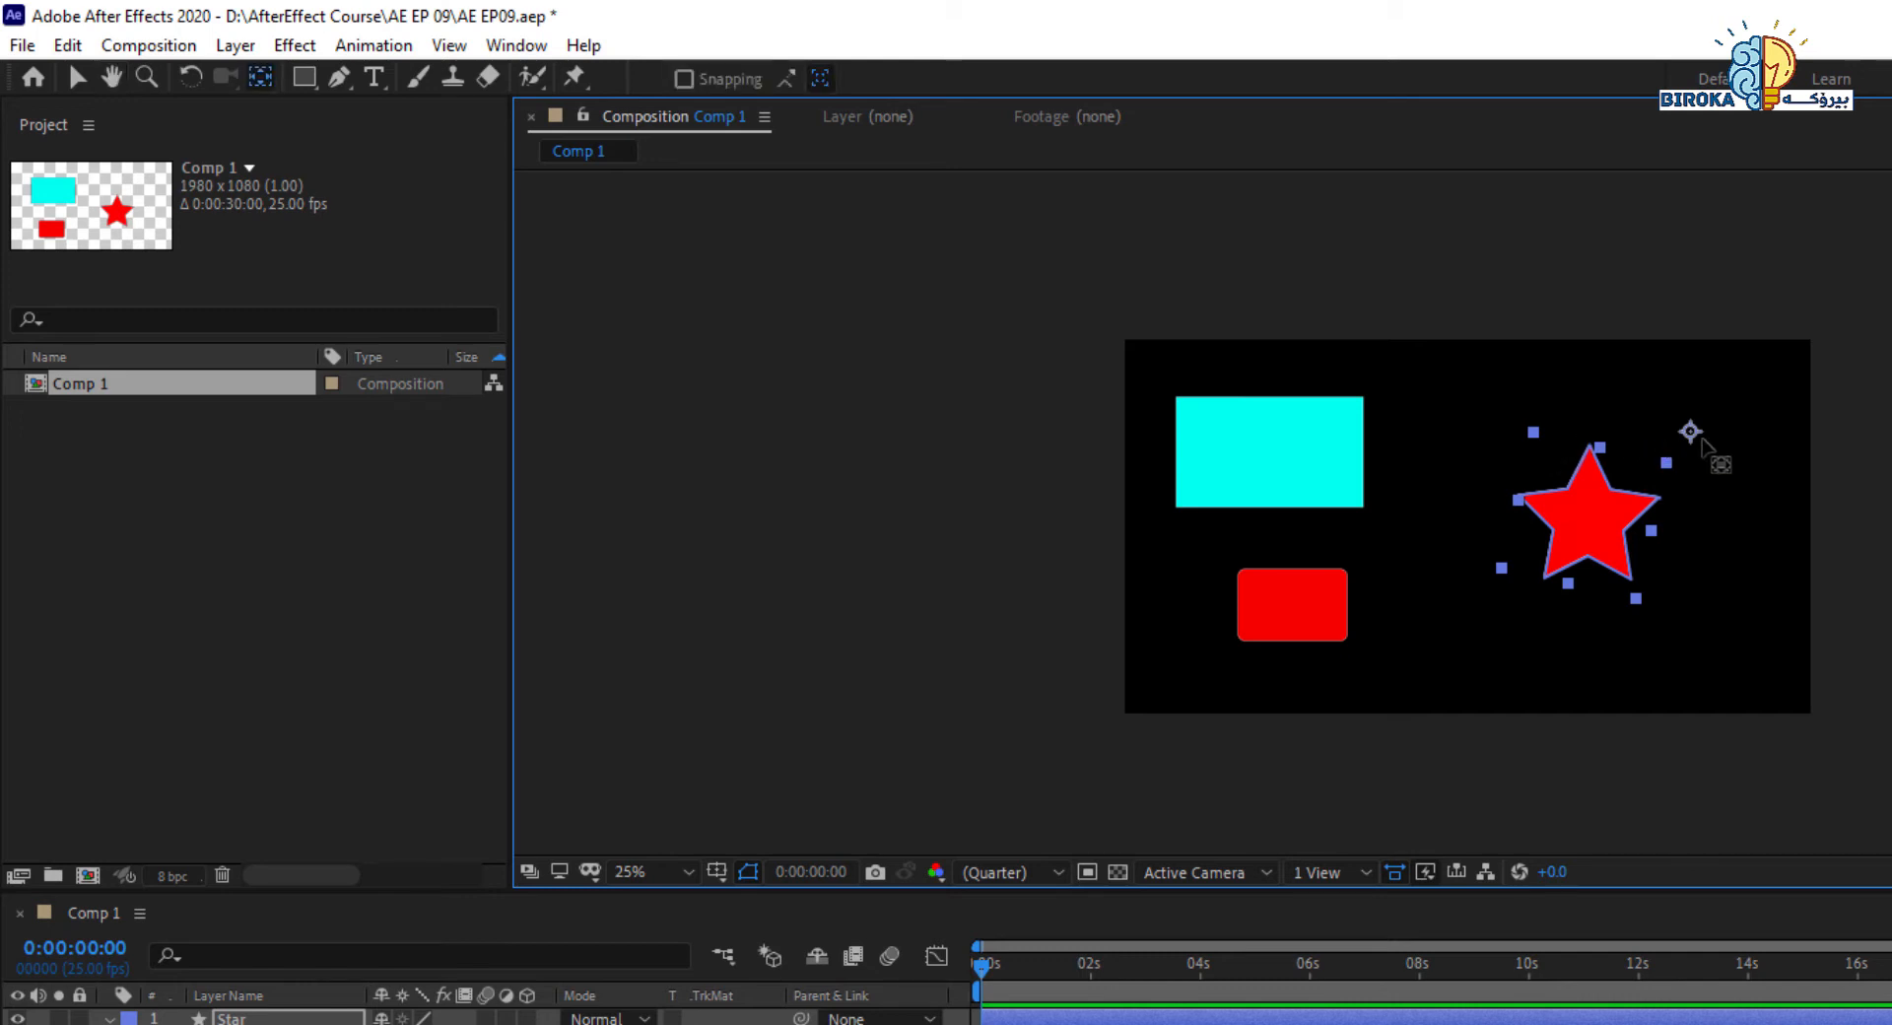
click(1689, 434)
key(h)
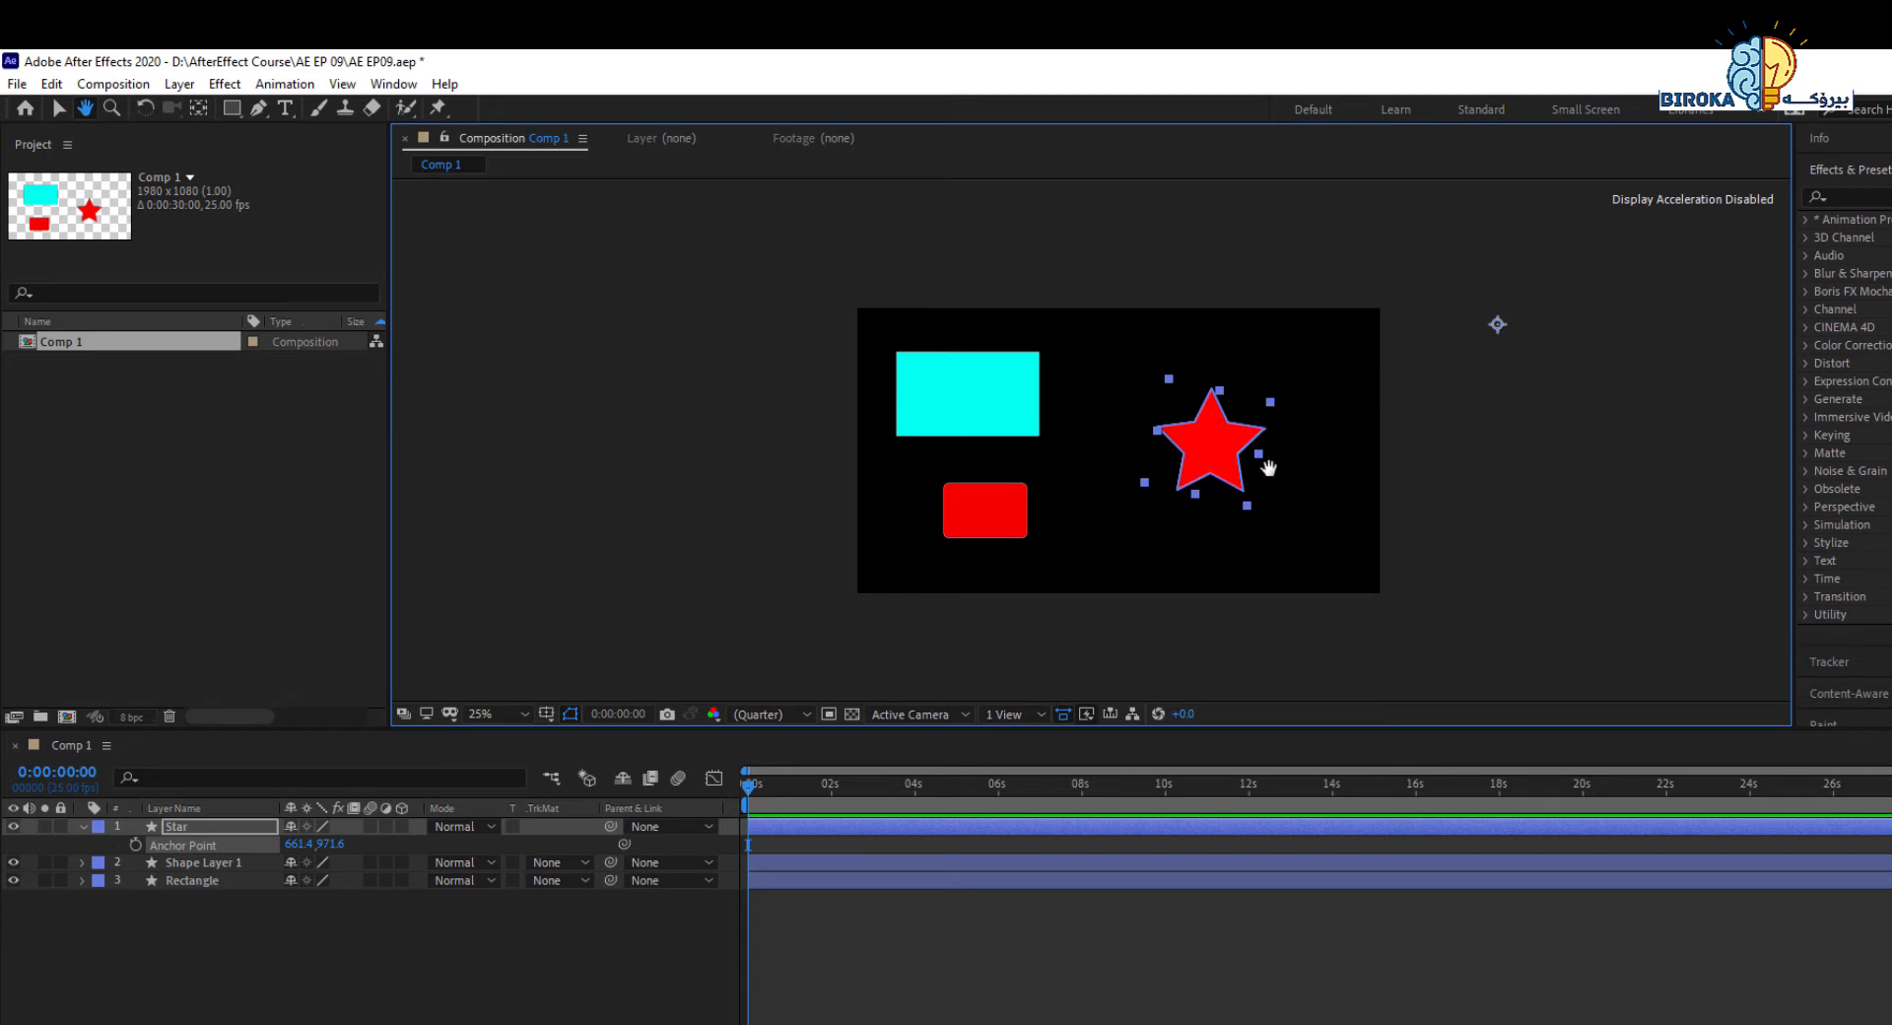
key(ctrl)
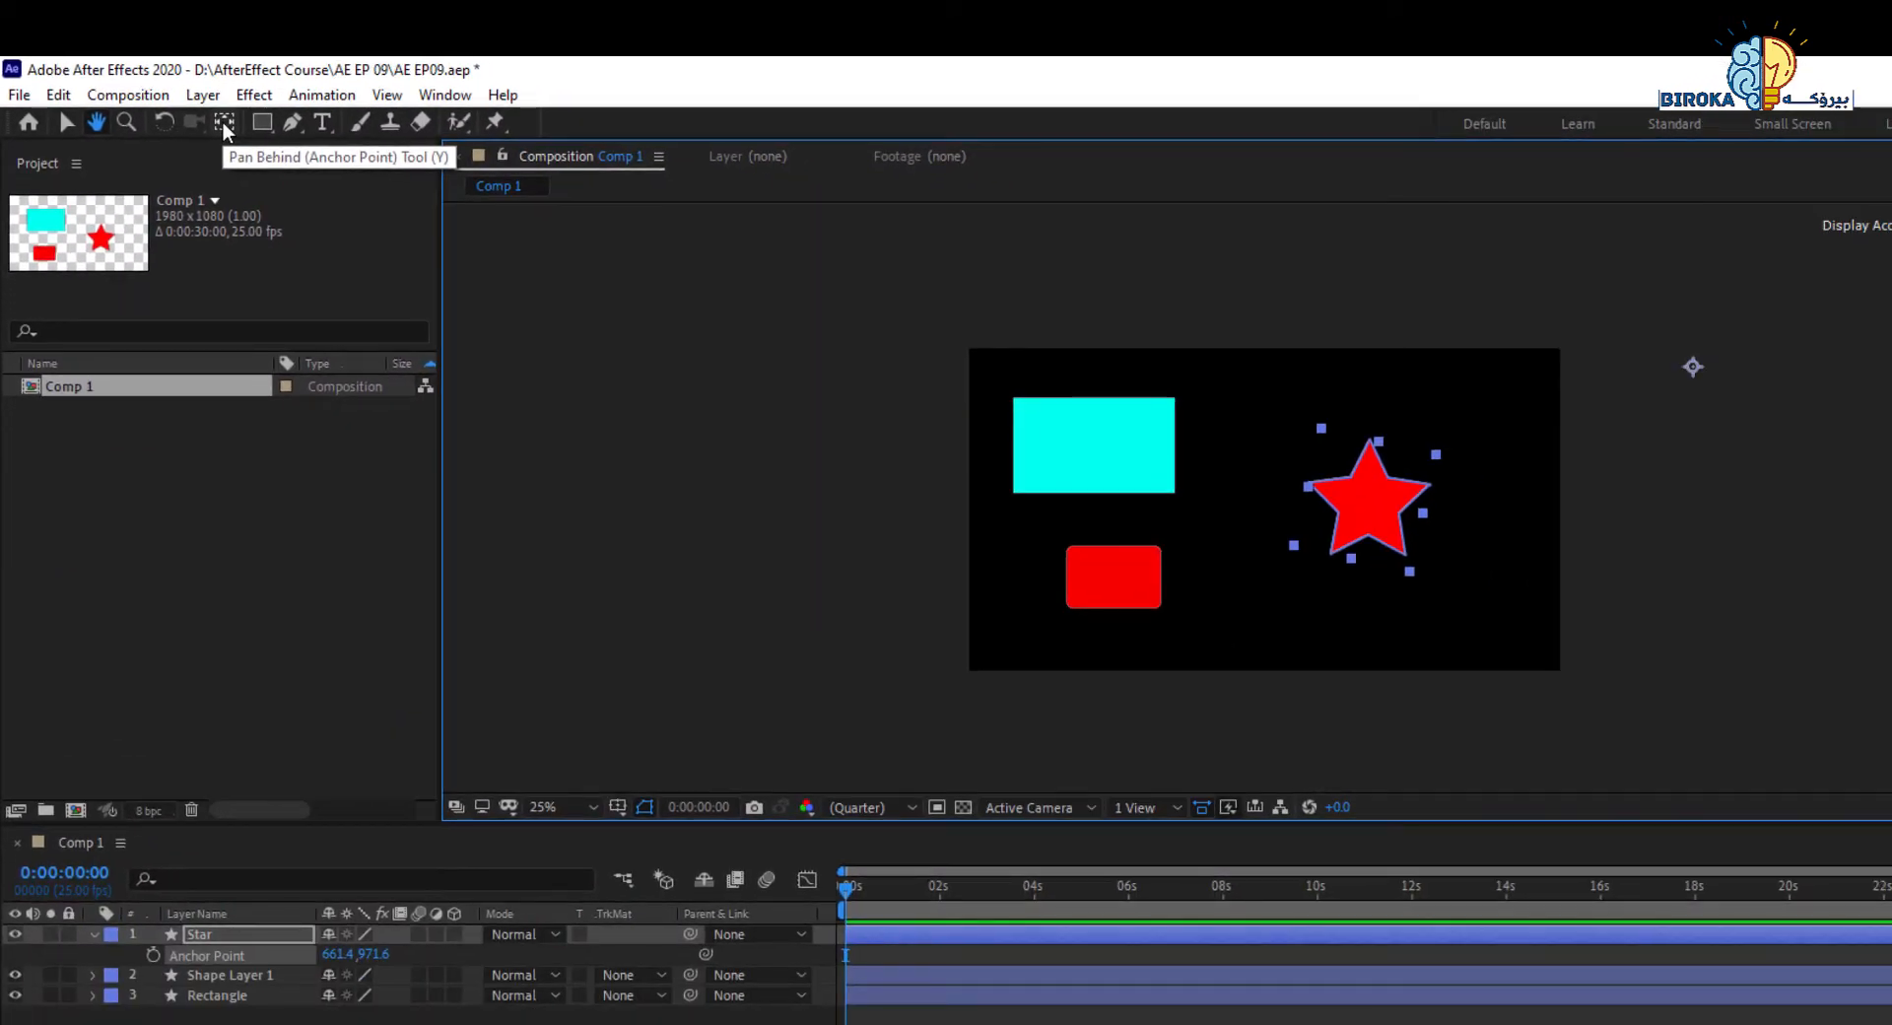
ctrl+double_click(223, 123)
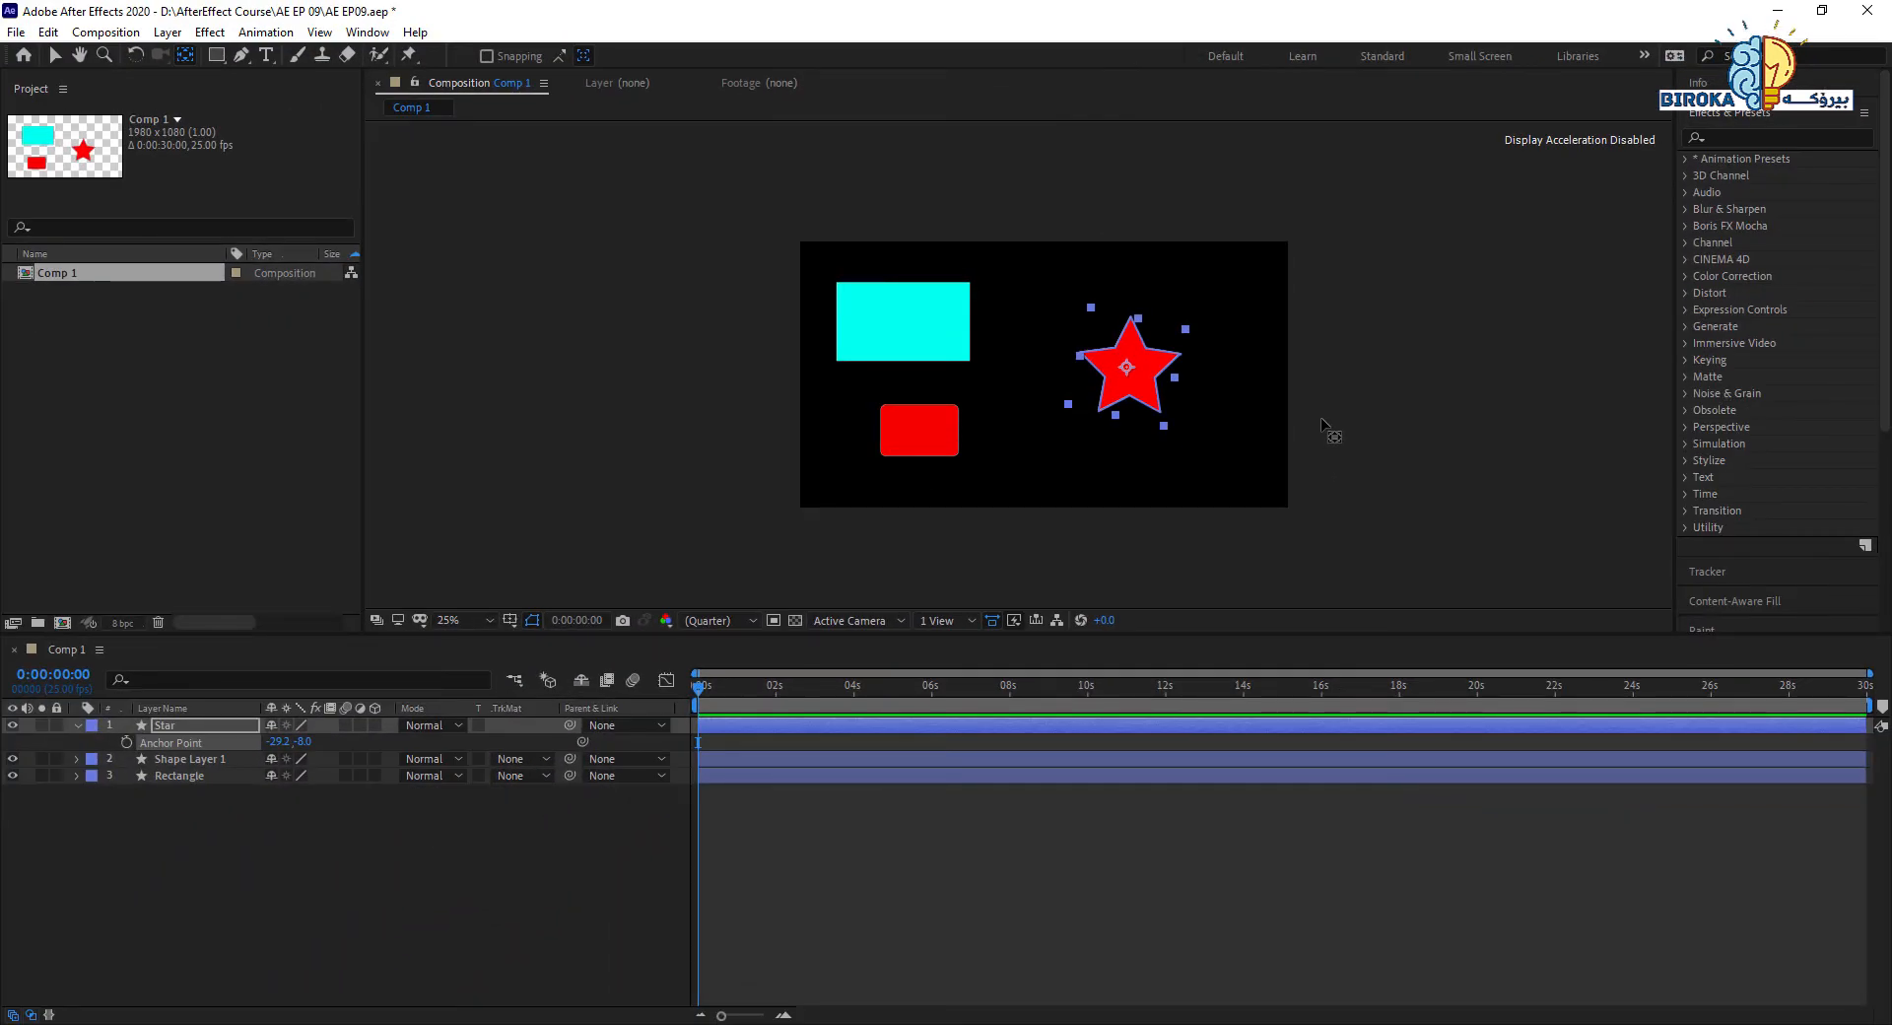
Move the star's anchor point beyond the composition's upper left, and recentre it with the Center Anchor Point in Layer Content command
click(1123, 397)
drag(1120, 362, 521, 208)
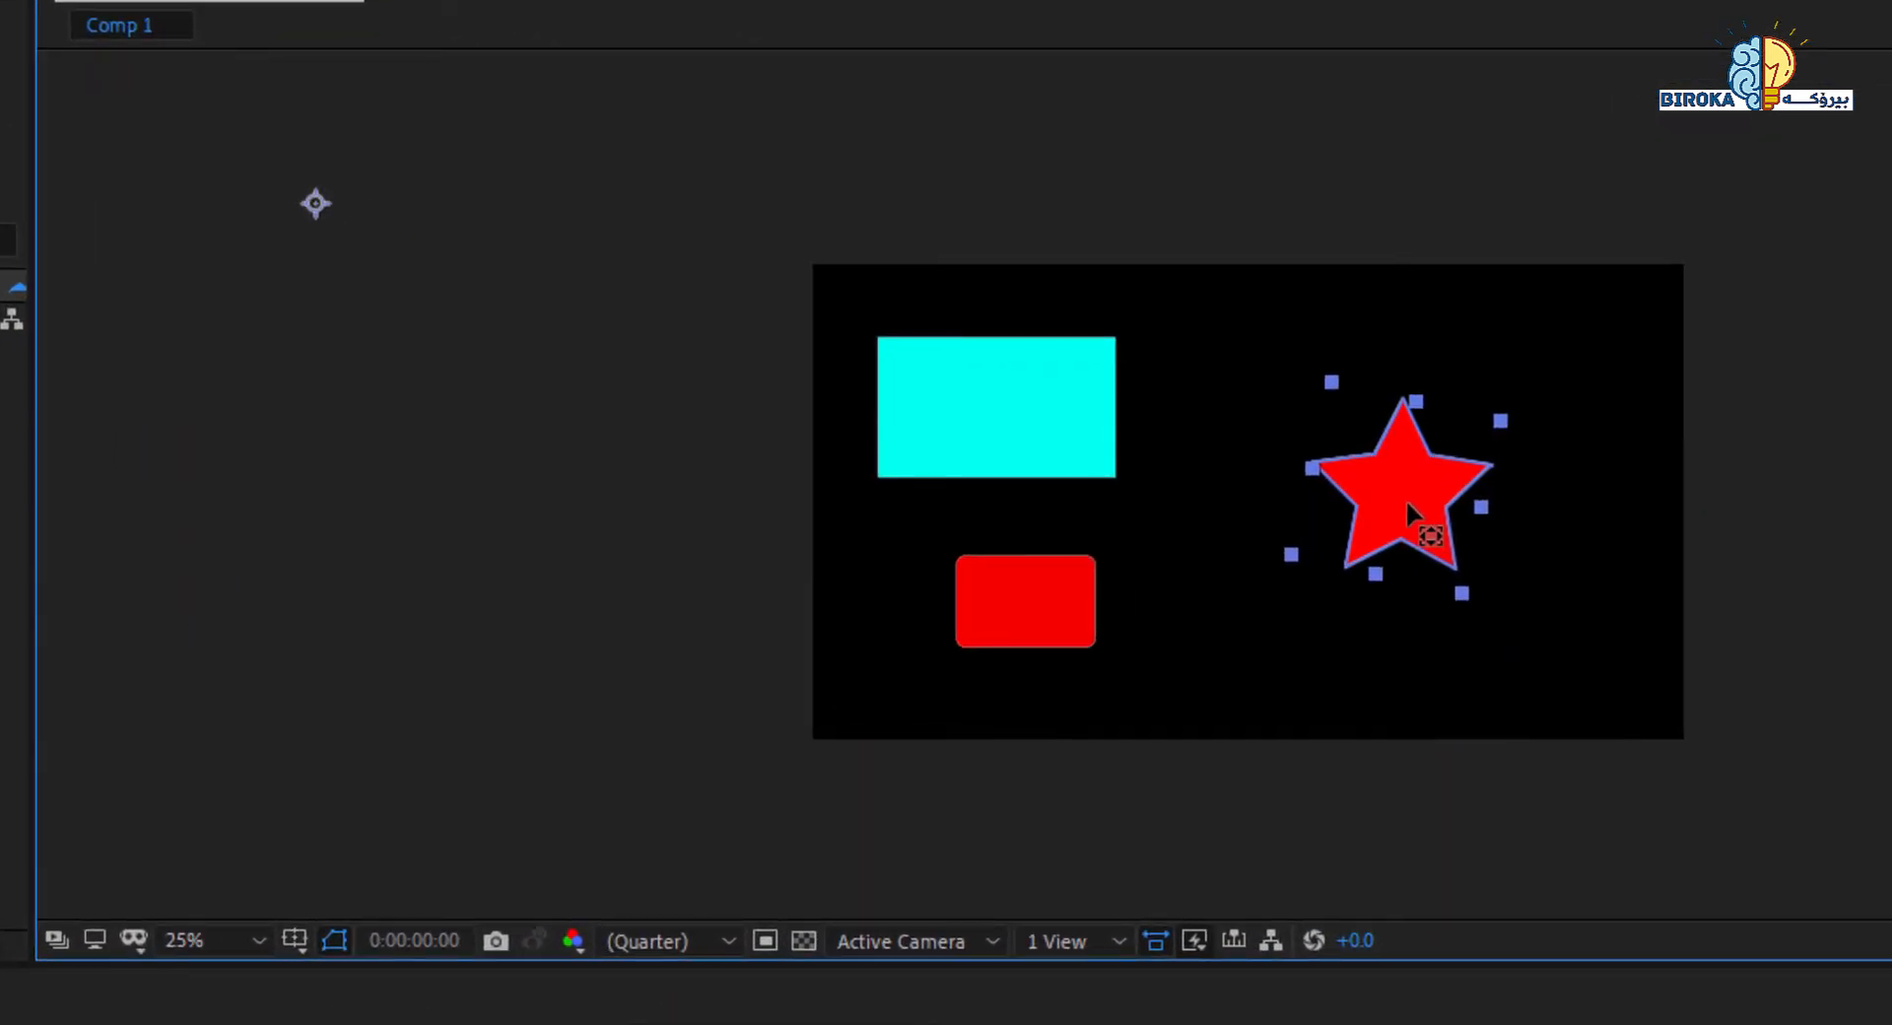
key(ctrl+alt+Home)
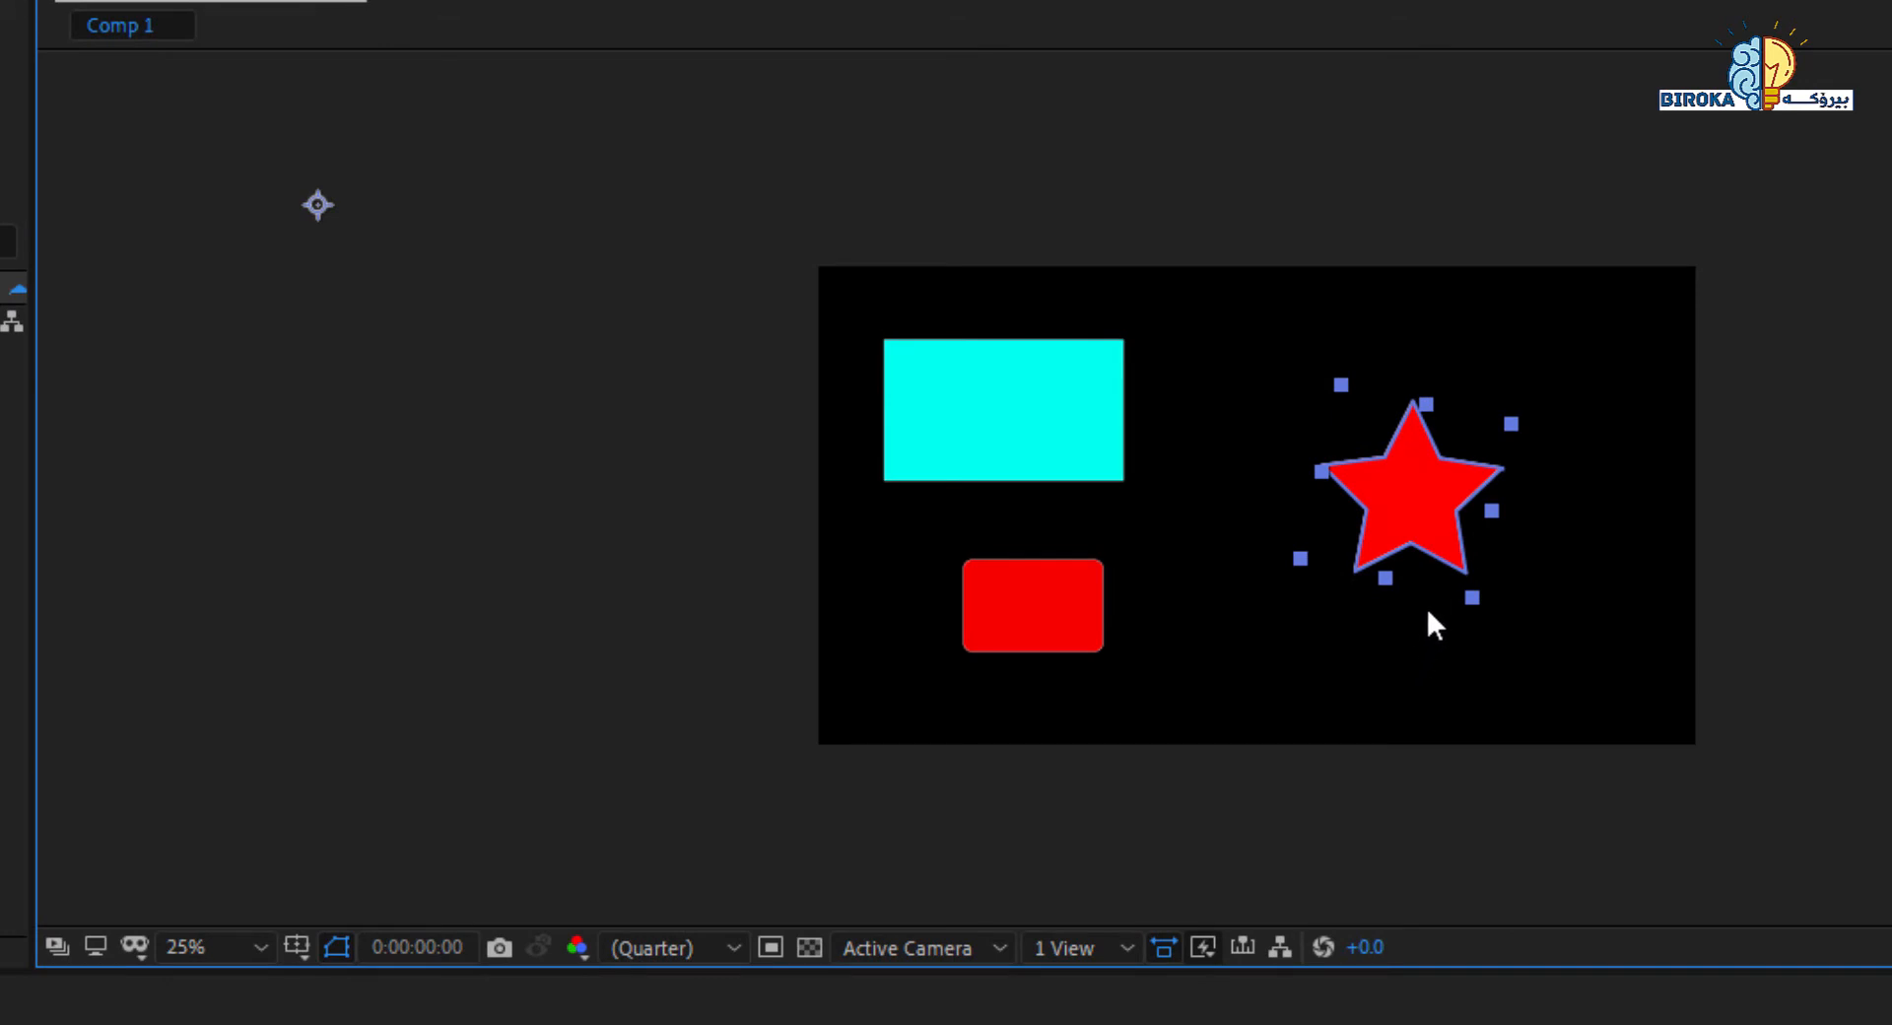
key(ctrl+alt+Home)
Move the star's anchor point just outside the star's right side, and rotate the star layer to 47°
key(y)
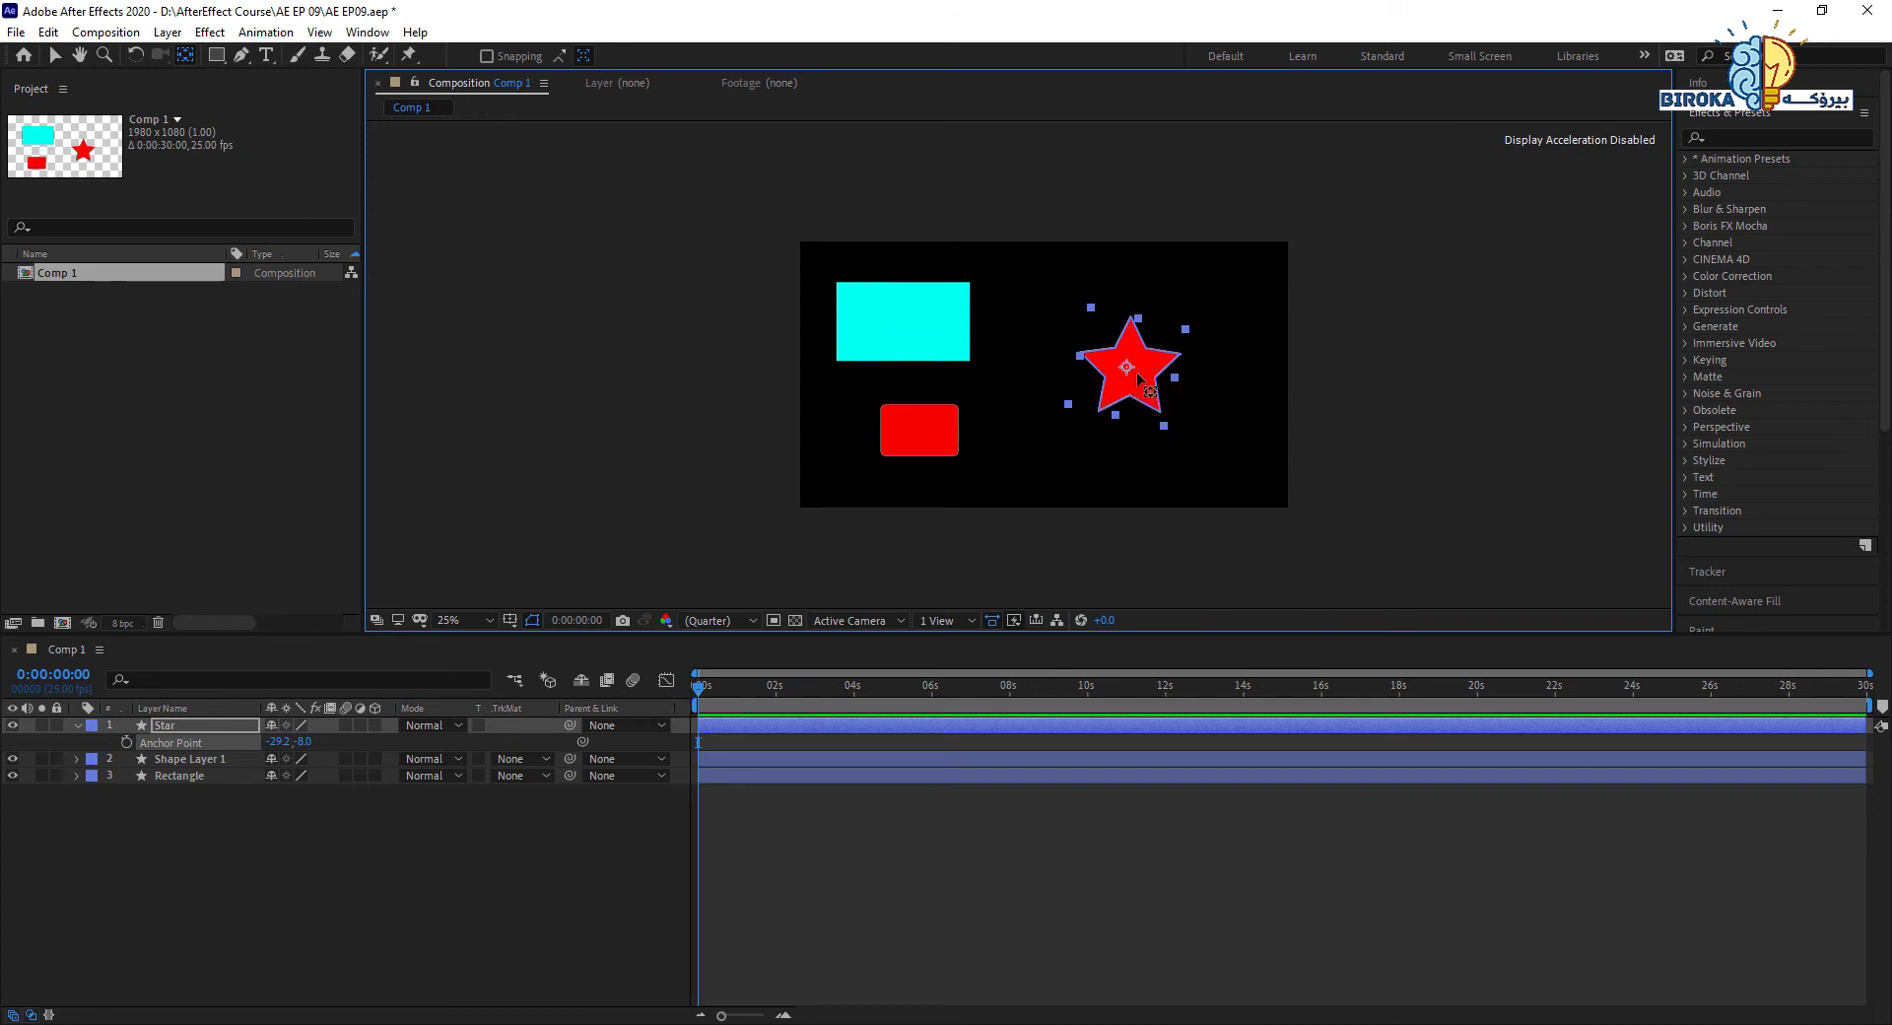
drag(1112, 357, 1222, 378)
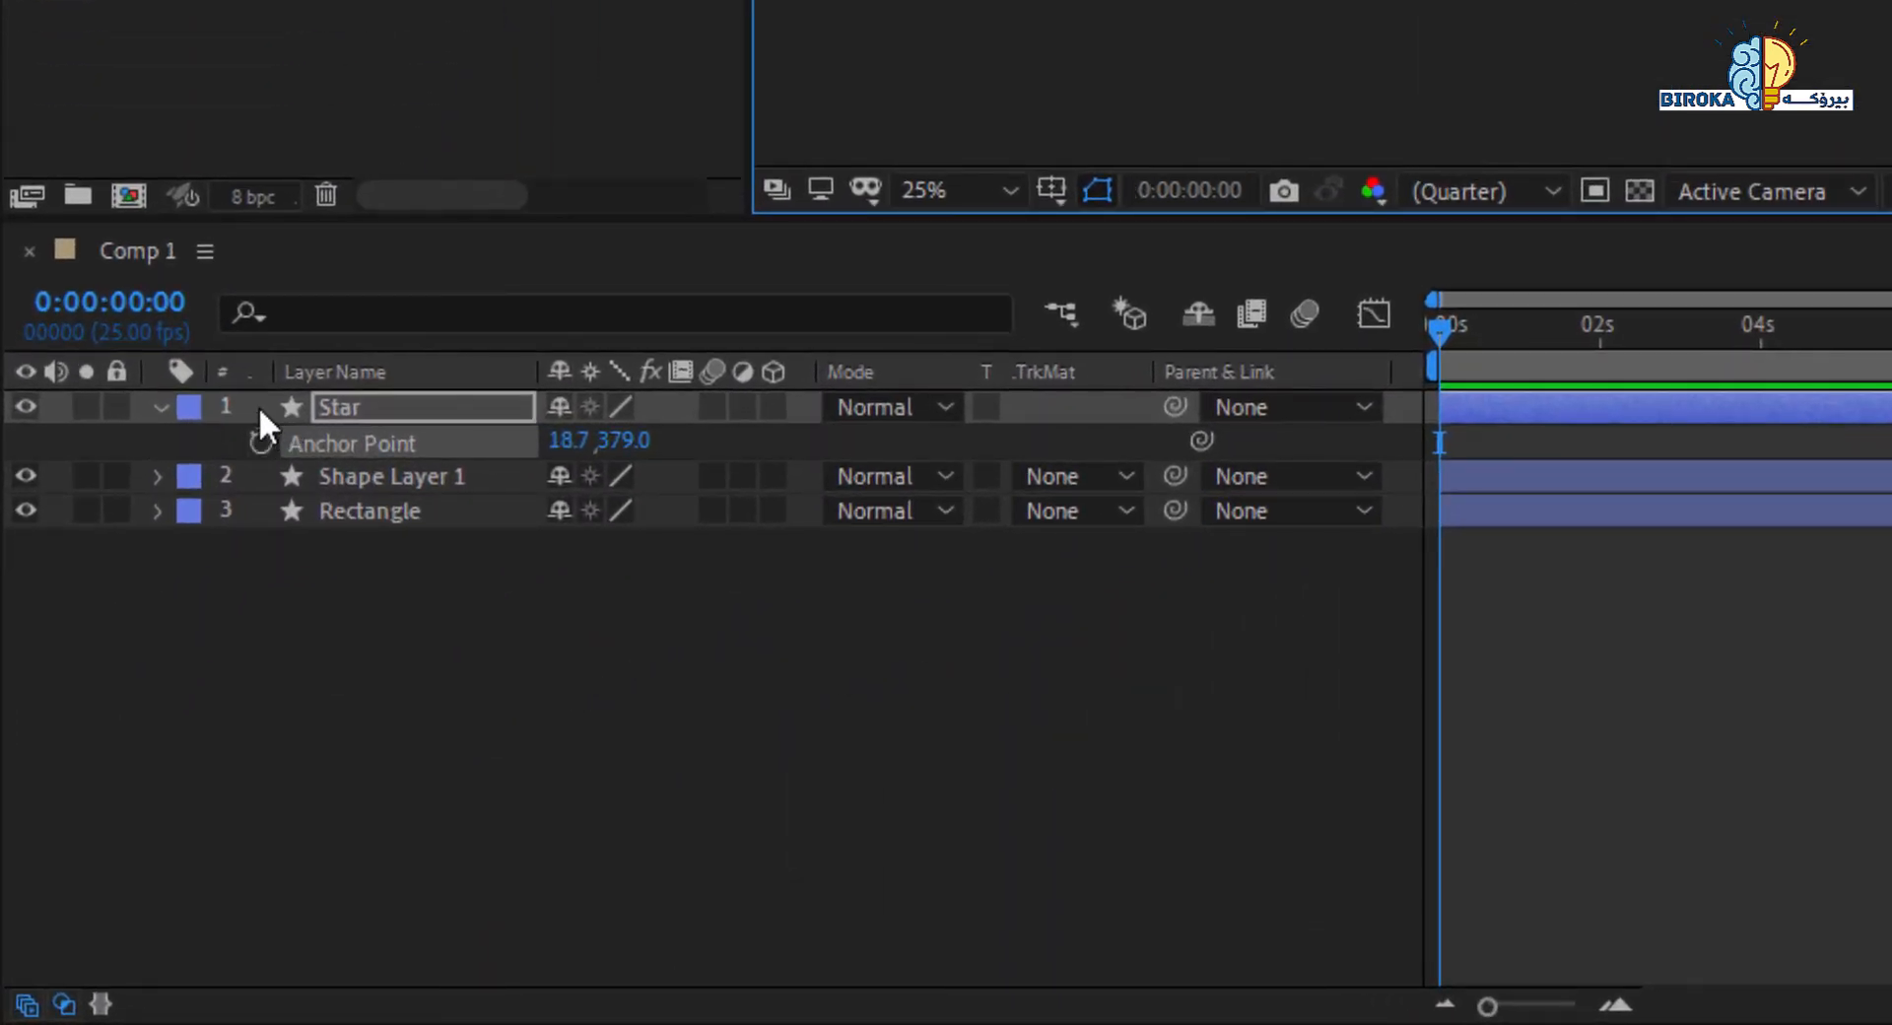
click(258, 405)
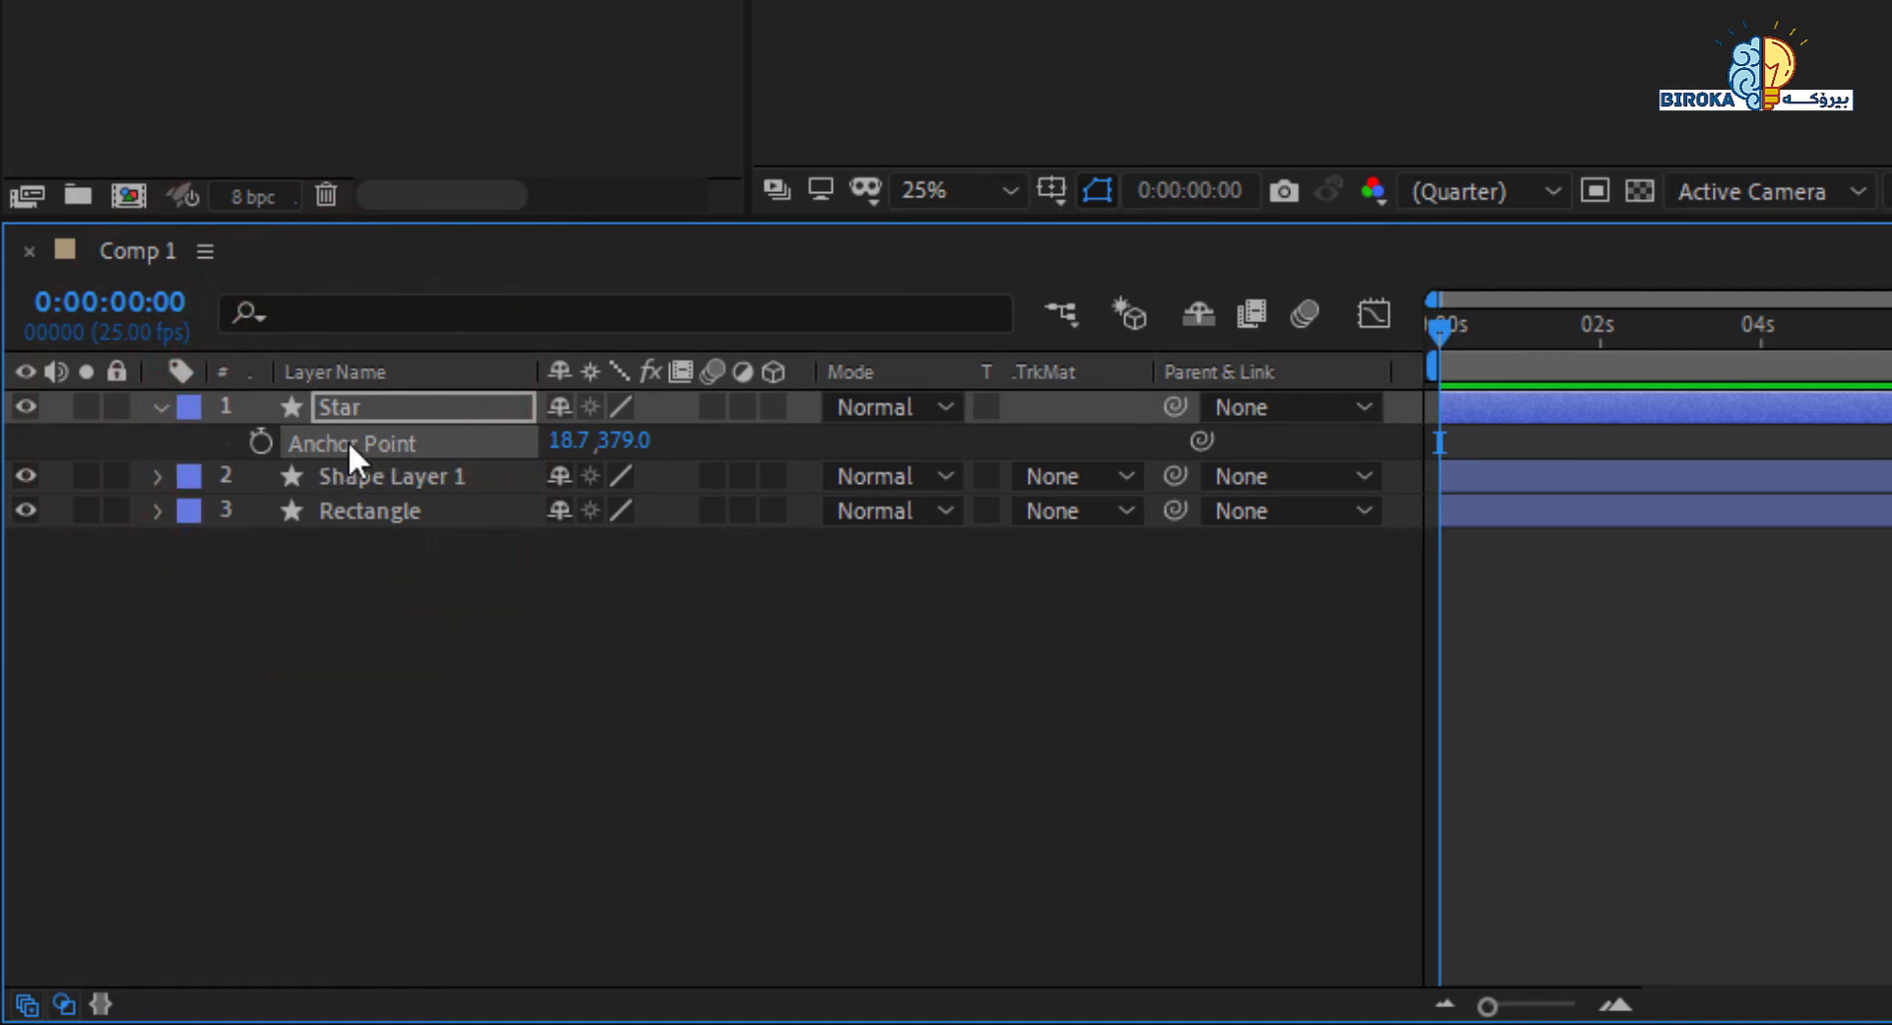
key(r)
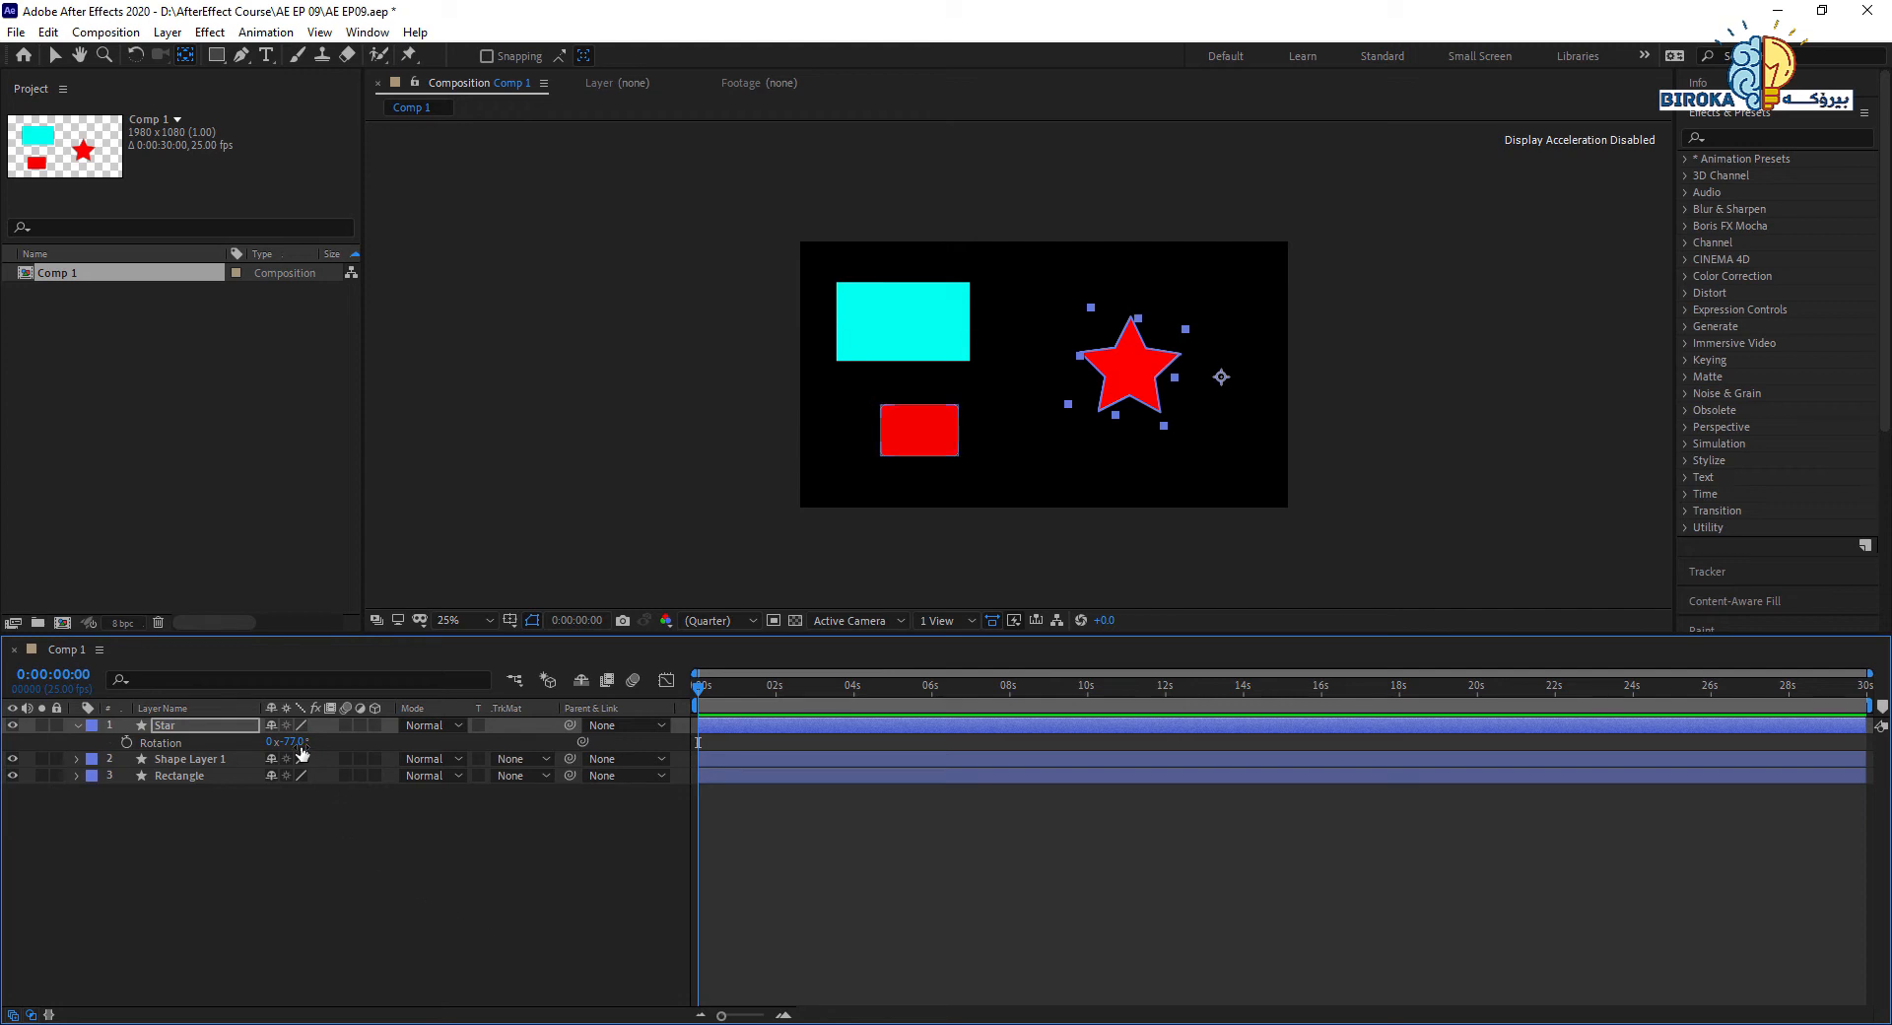
drag(296, 746, 340, 744)
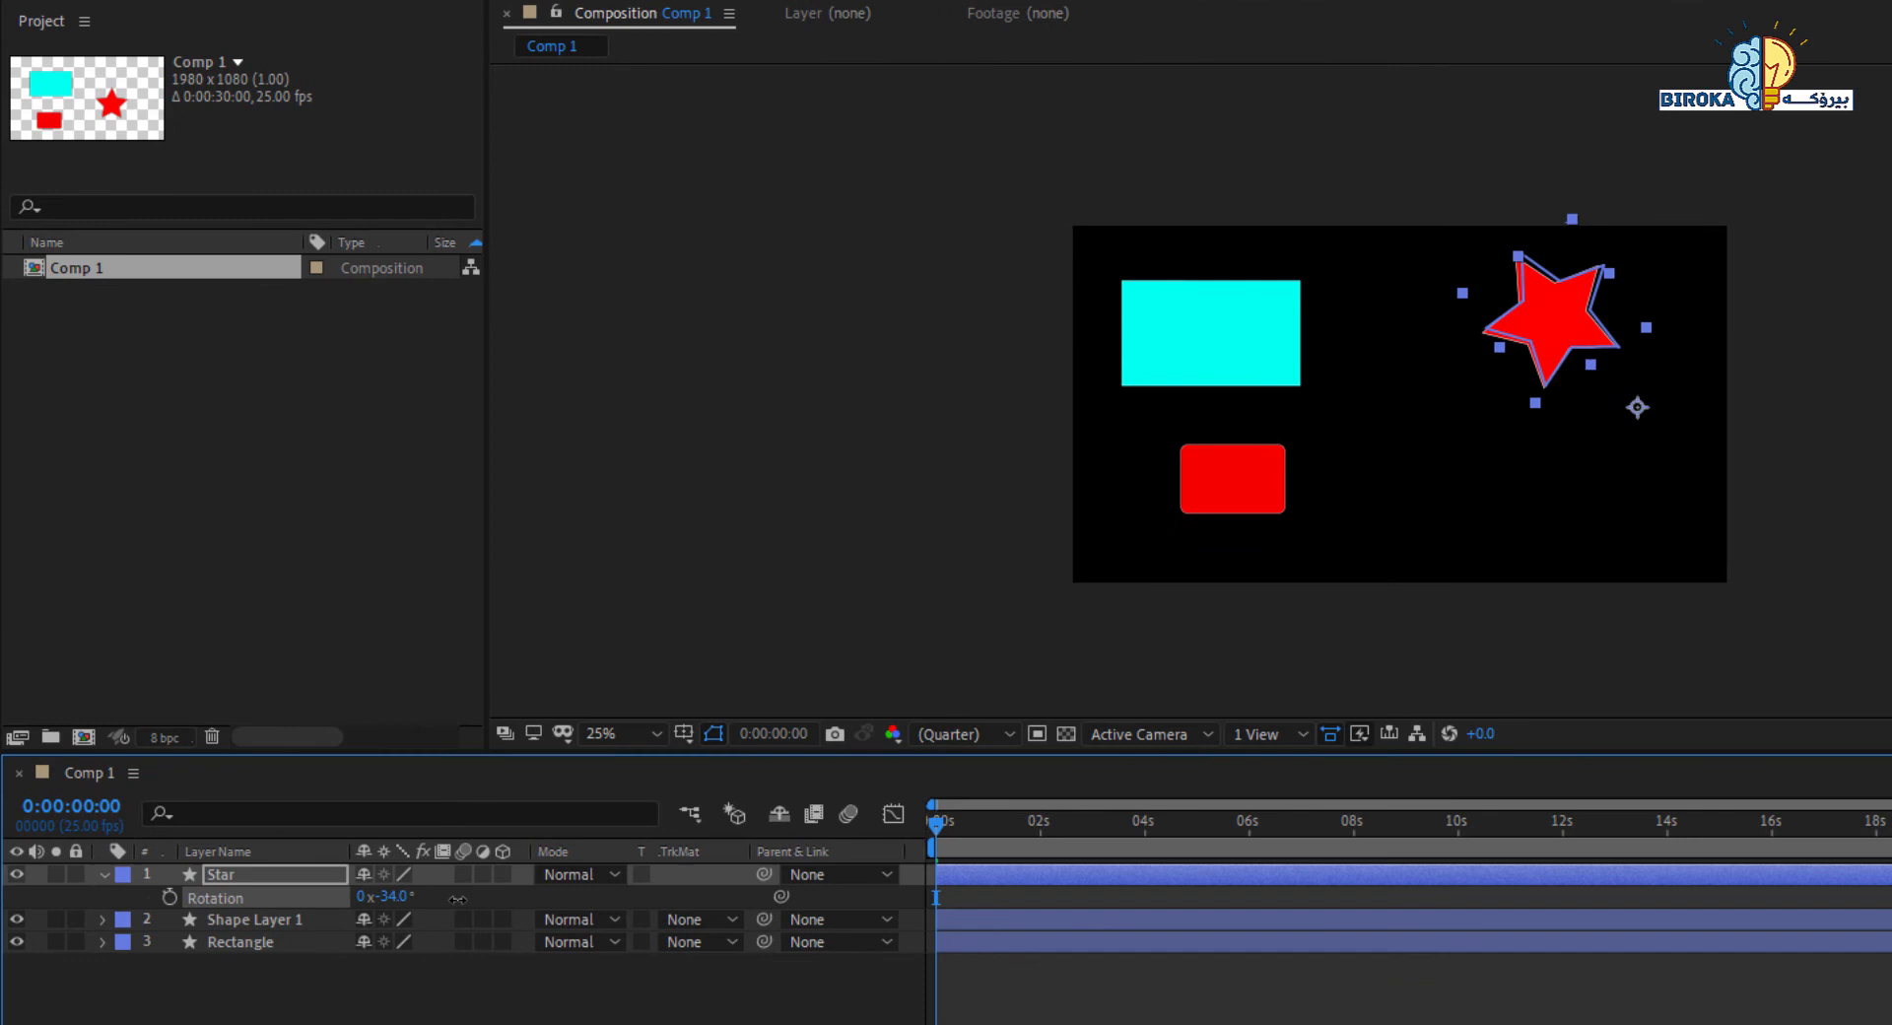
drag(457, 899, 628, 978)
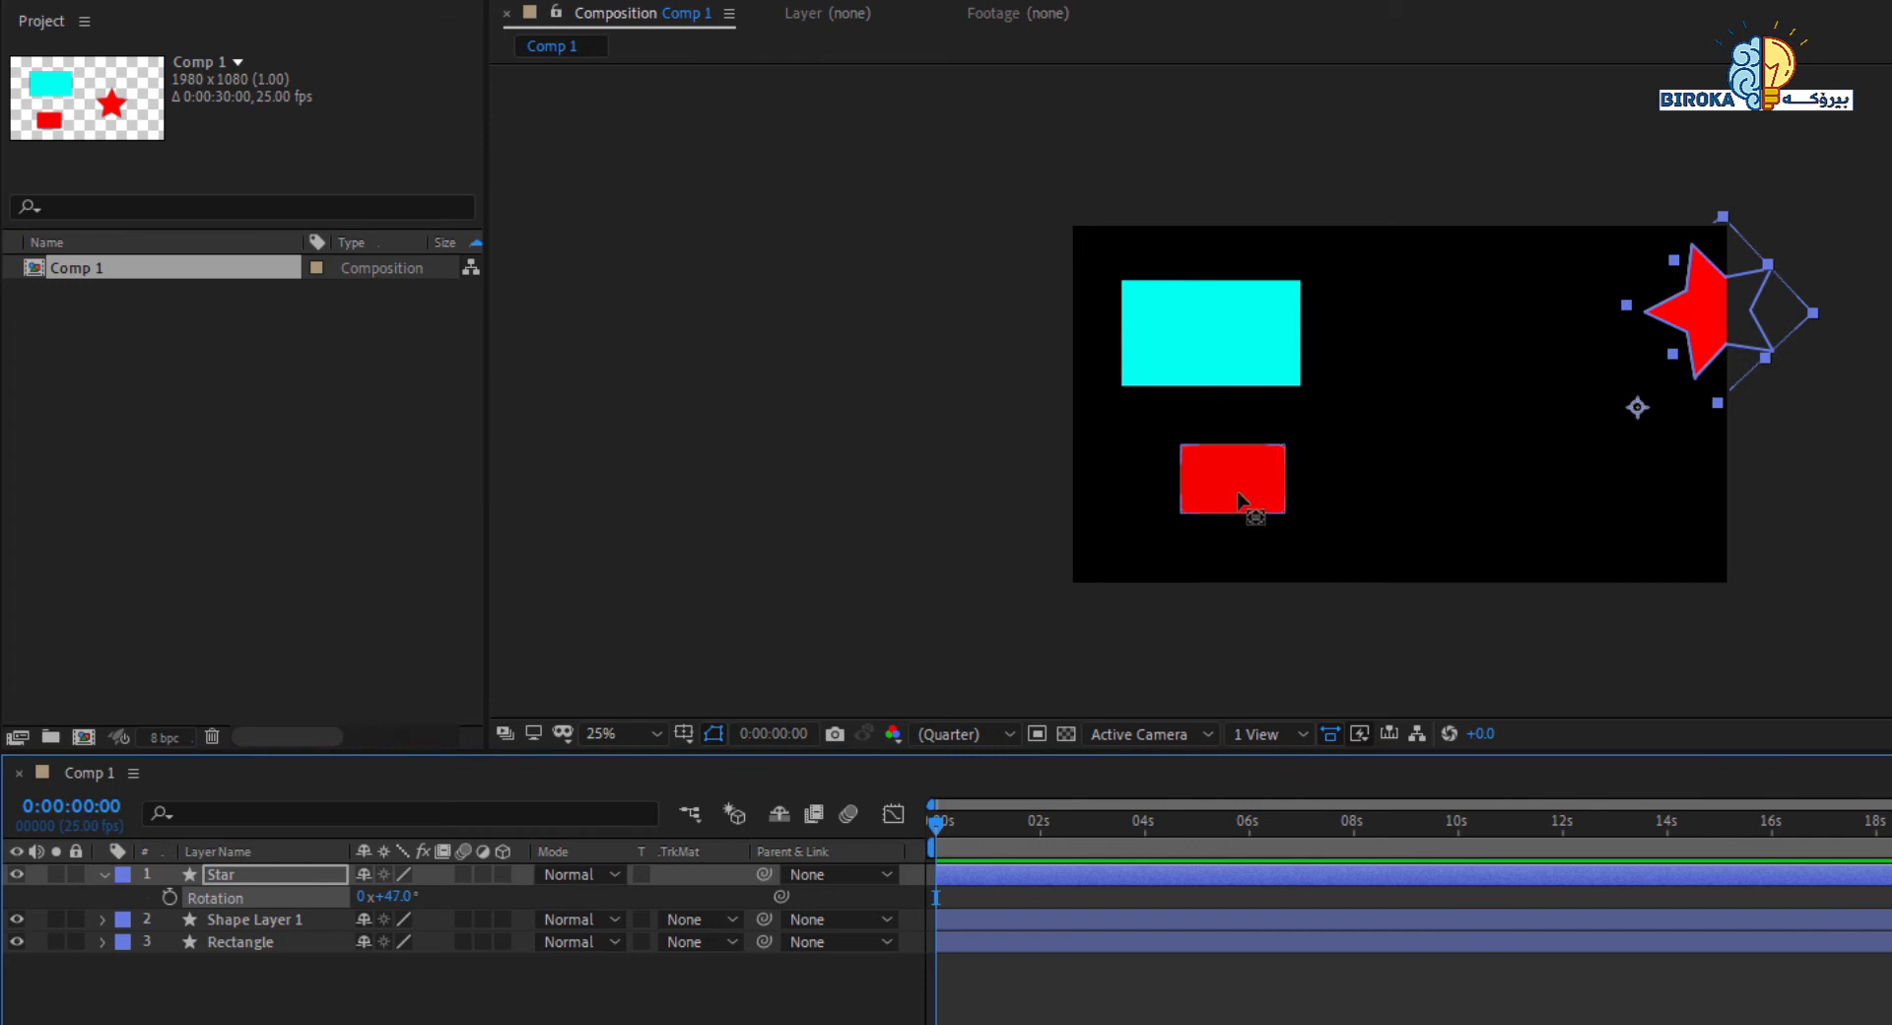
Move the red rectangle up and right beside the cyan rectangle, and shift the star left so it sits inside the composition
drag(1240, 491, 1396, 425)
drag(1676, 291, 1577, 281)
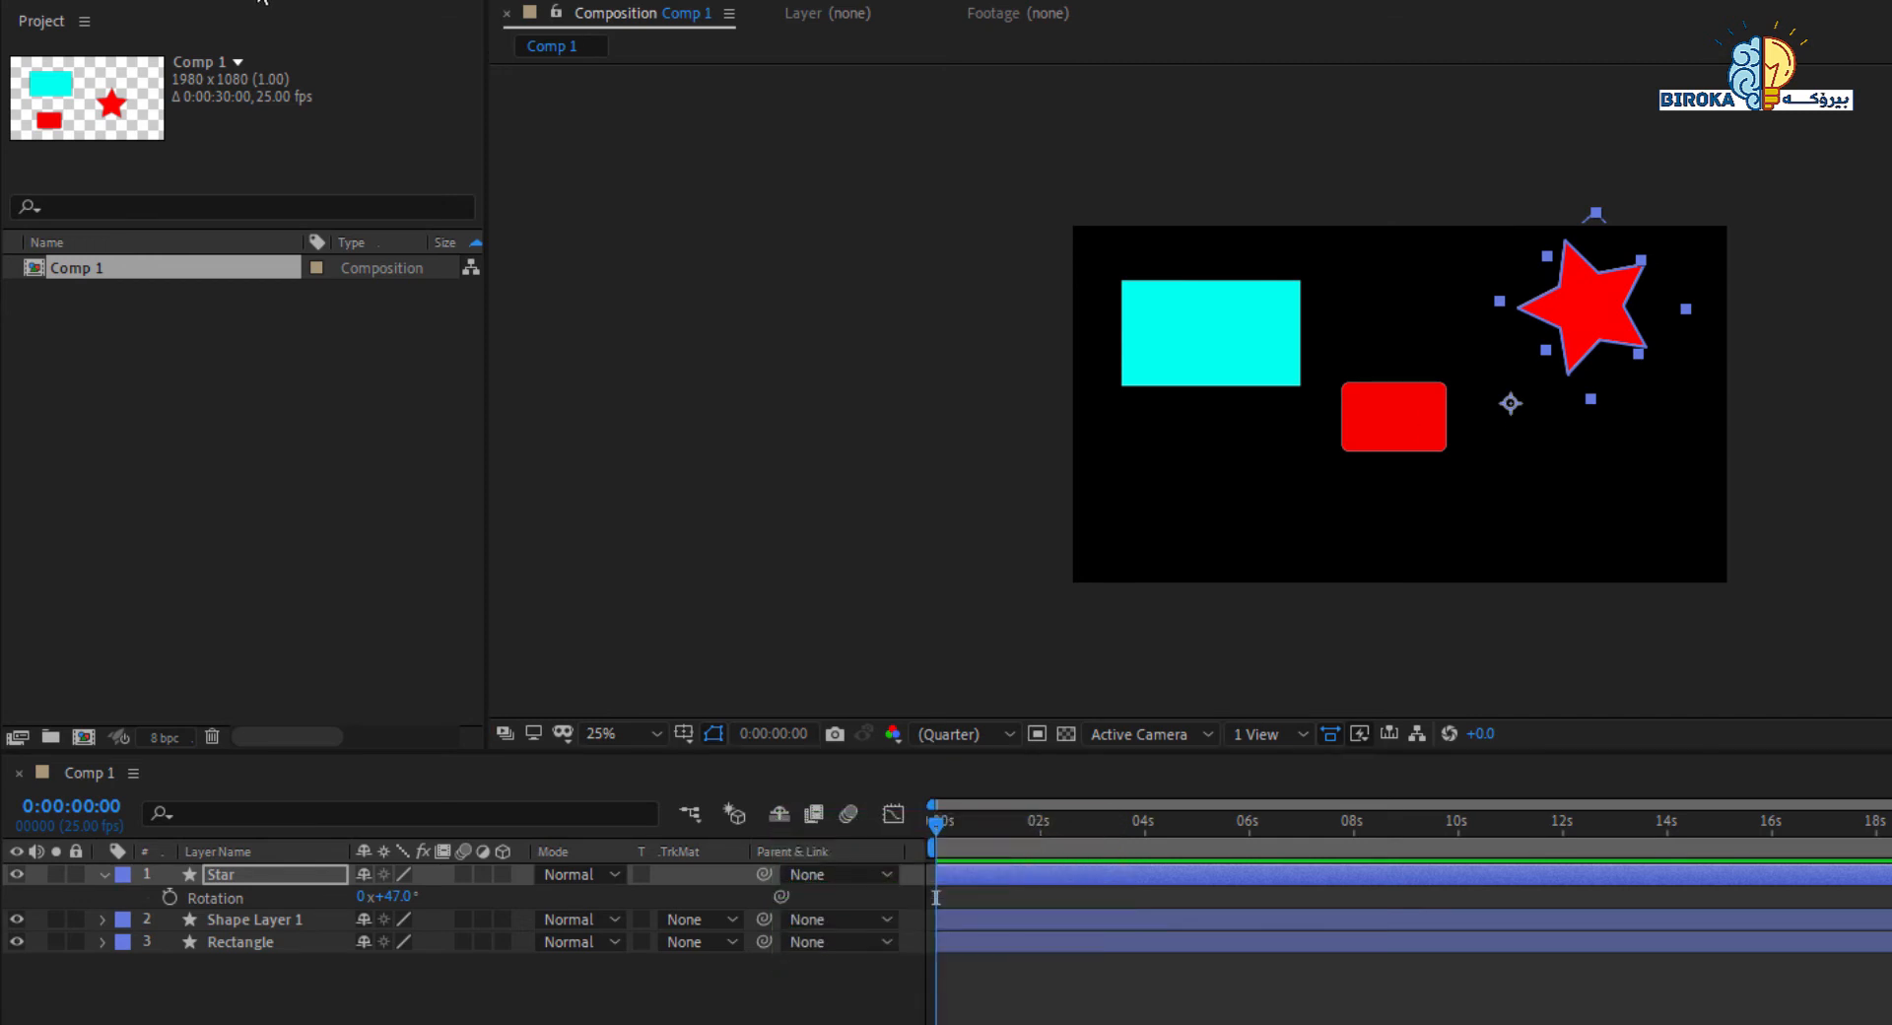
Place the star's anchor point on the red rectangle's centre, and rotate the star around it to 2x+63°
drag(1511, 403, 1402, 417)
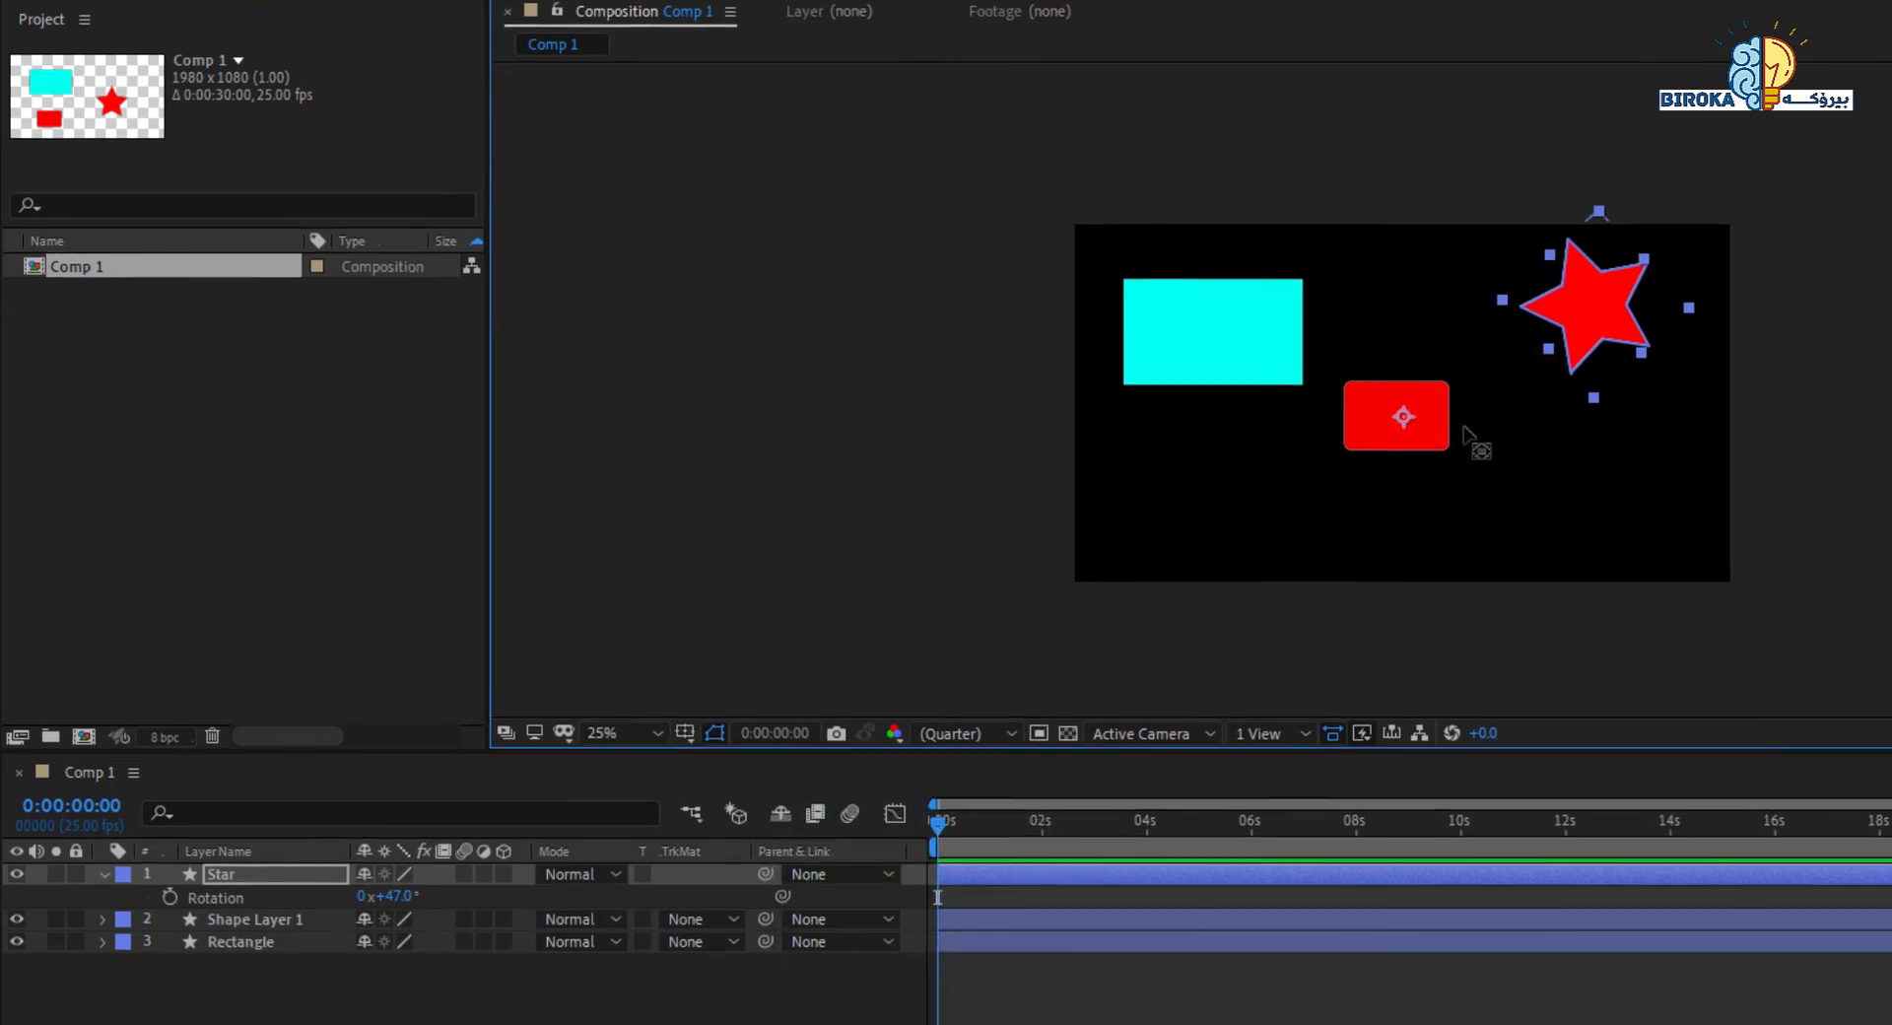
drag(403, 896, 1269, 718)
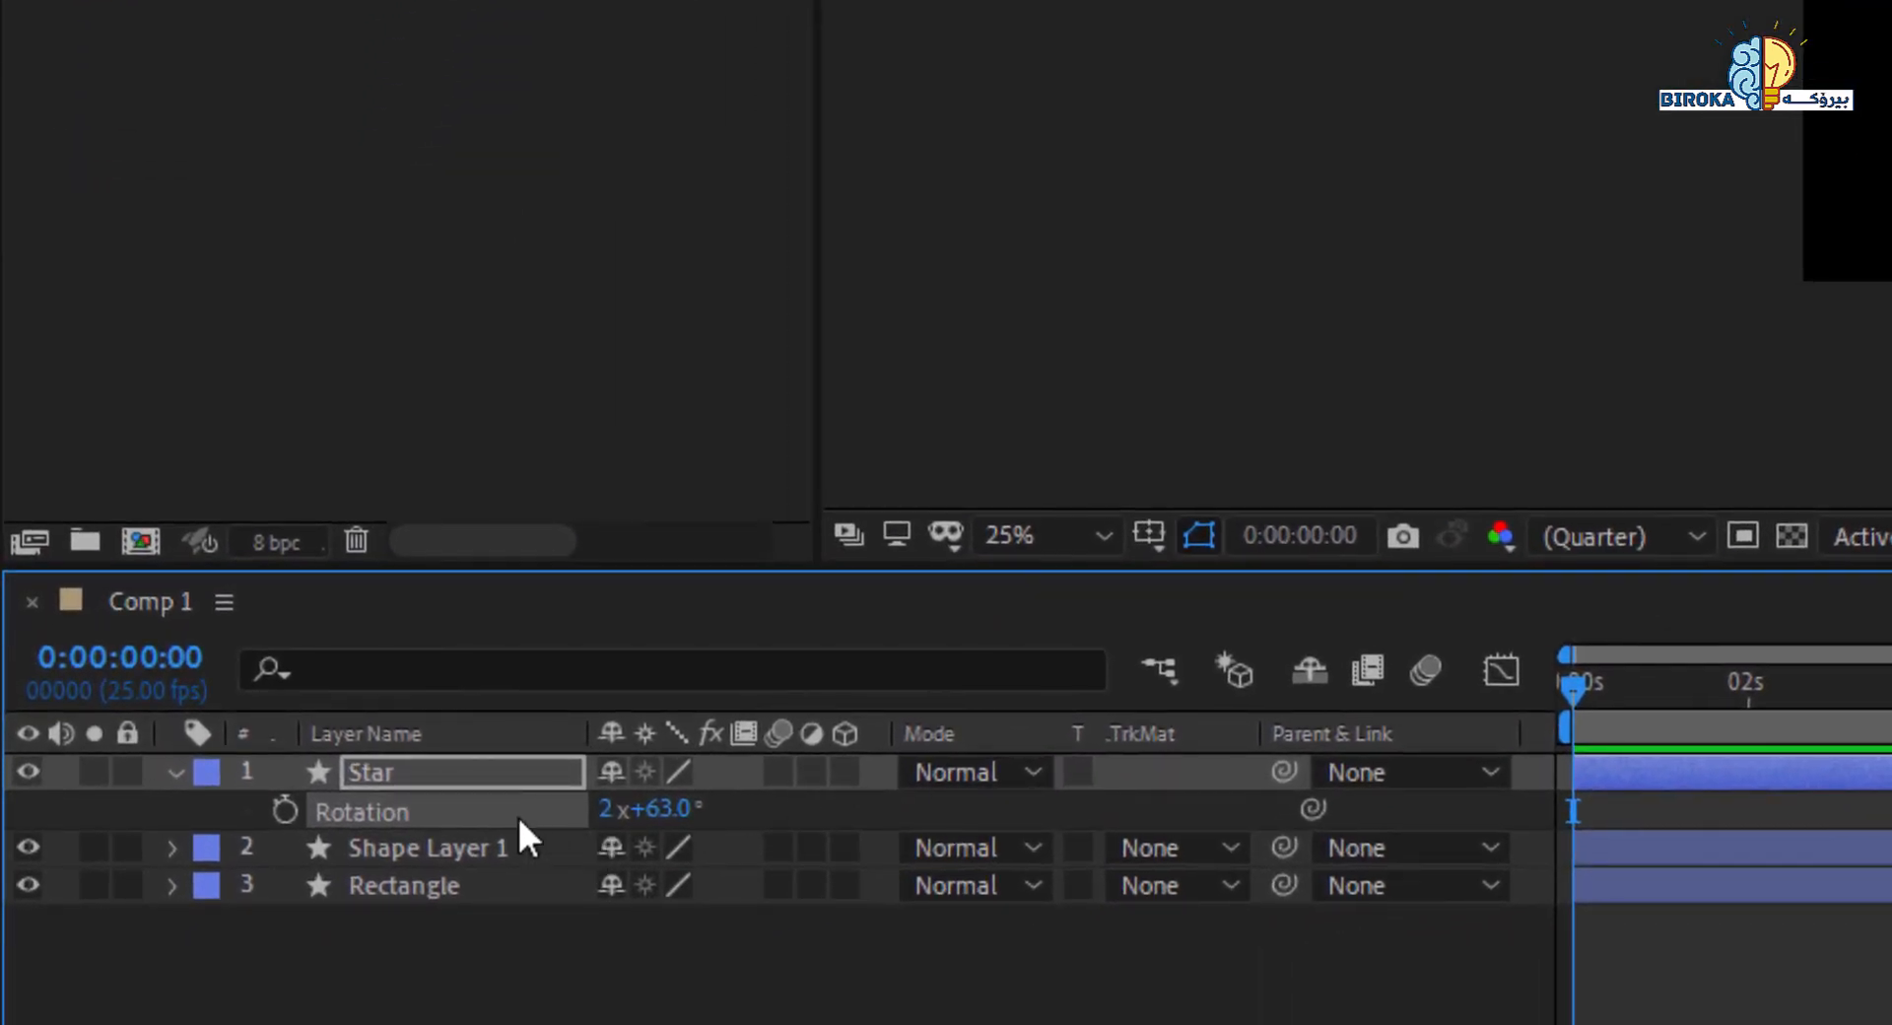
Show the star layer's Scale property and scale the star up and down about its offset anchor point, ending at 71%
key(s)
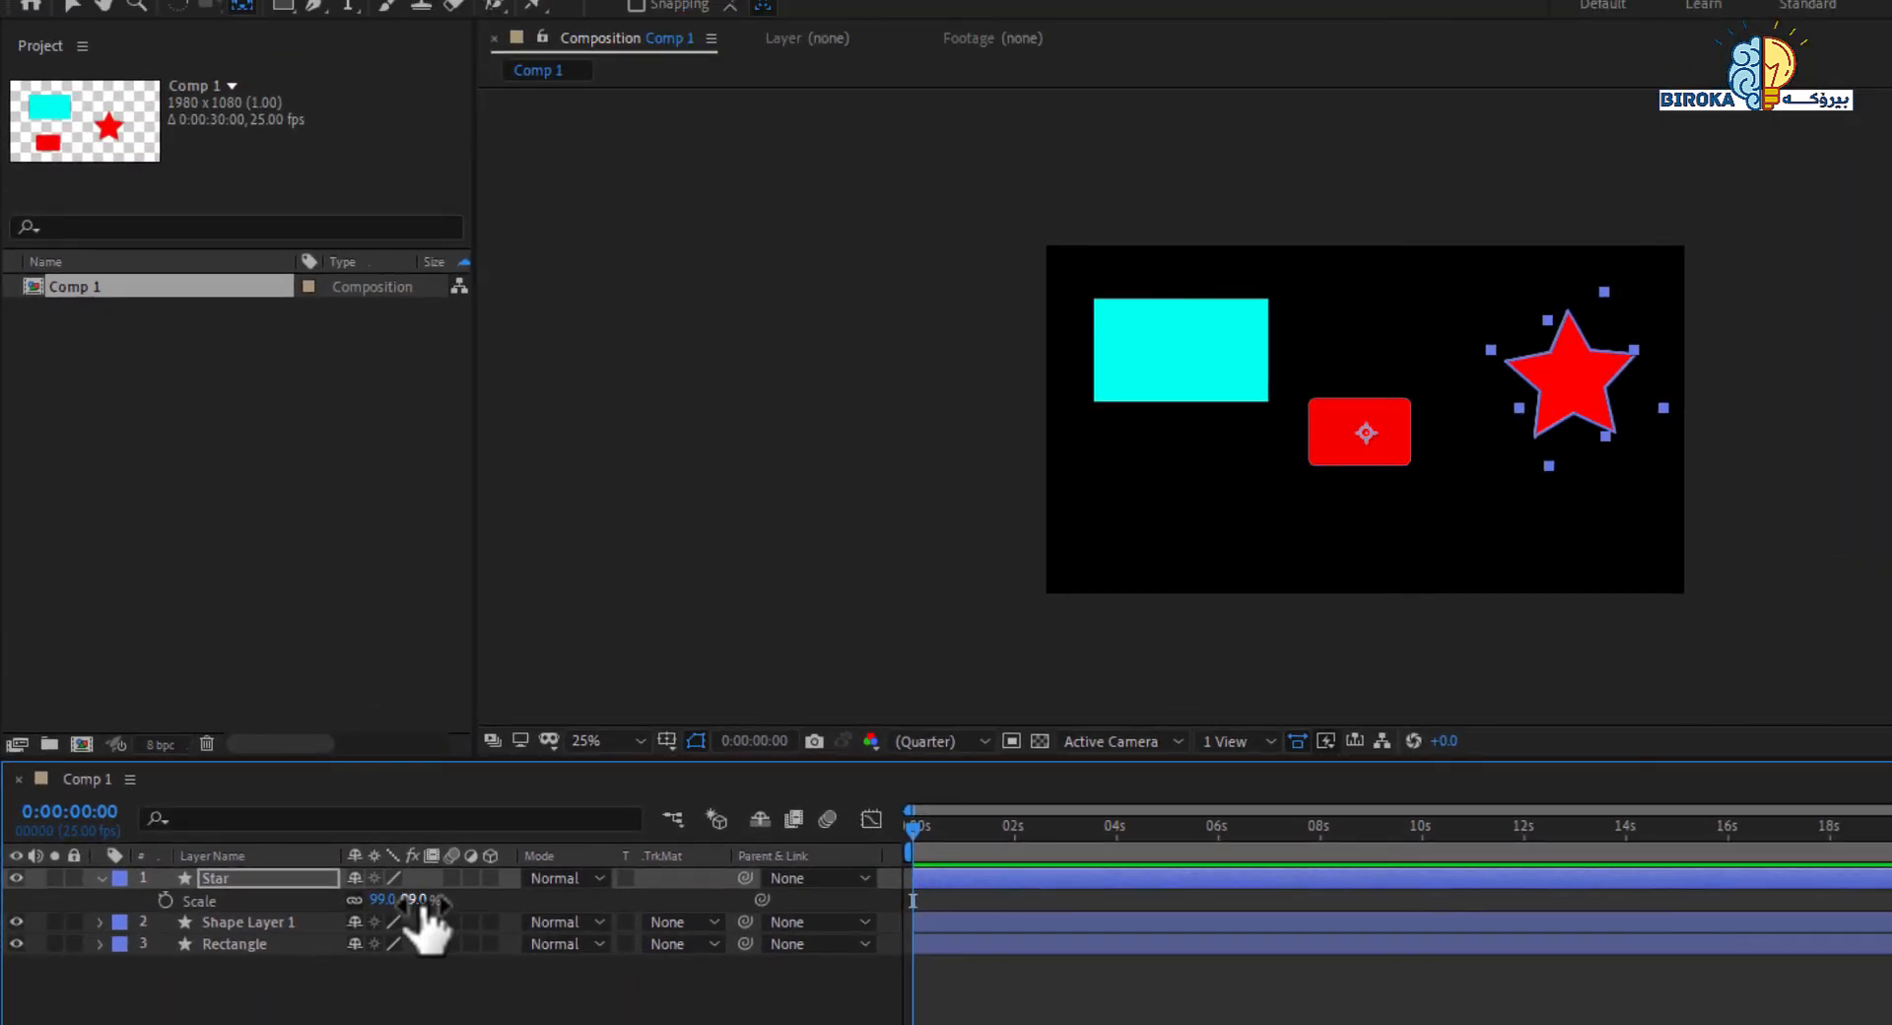
mouse_move(414, 900)
mouse_down()
mouse_move(464, 899)
mouse_move(420, 900)
mouse_up()
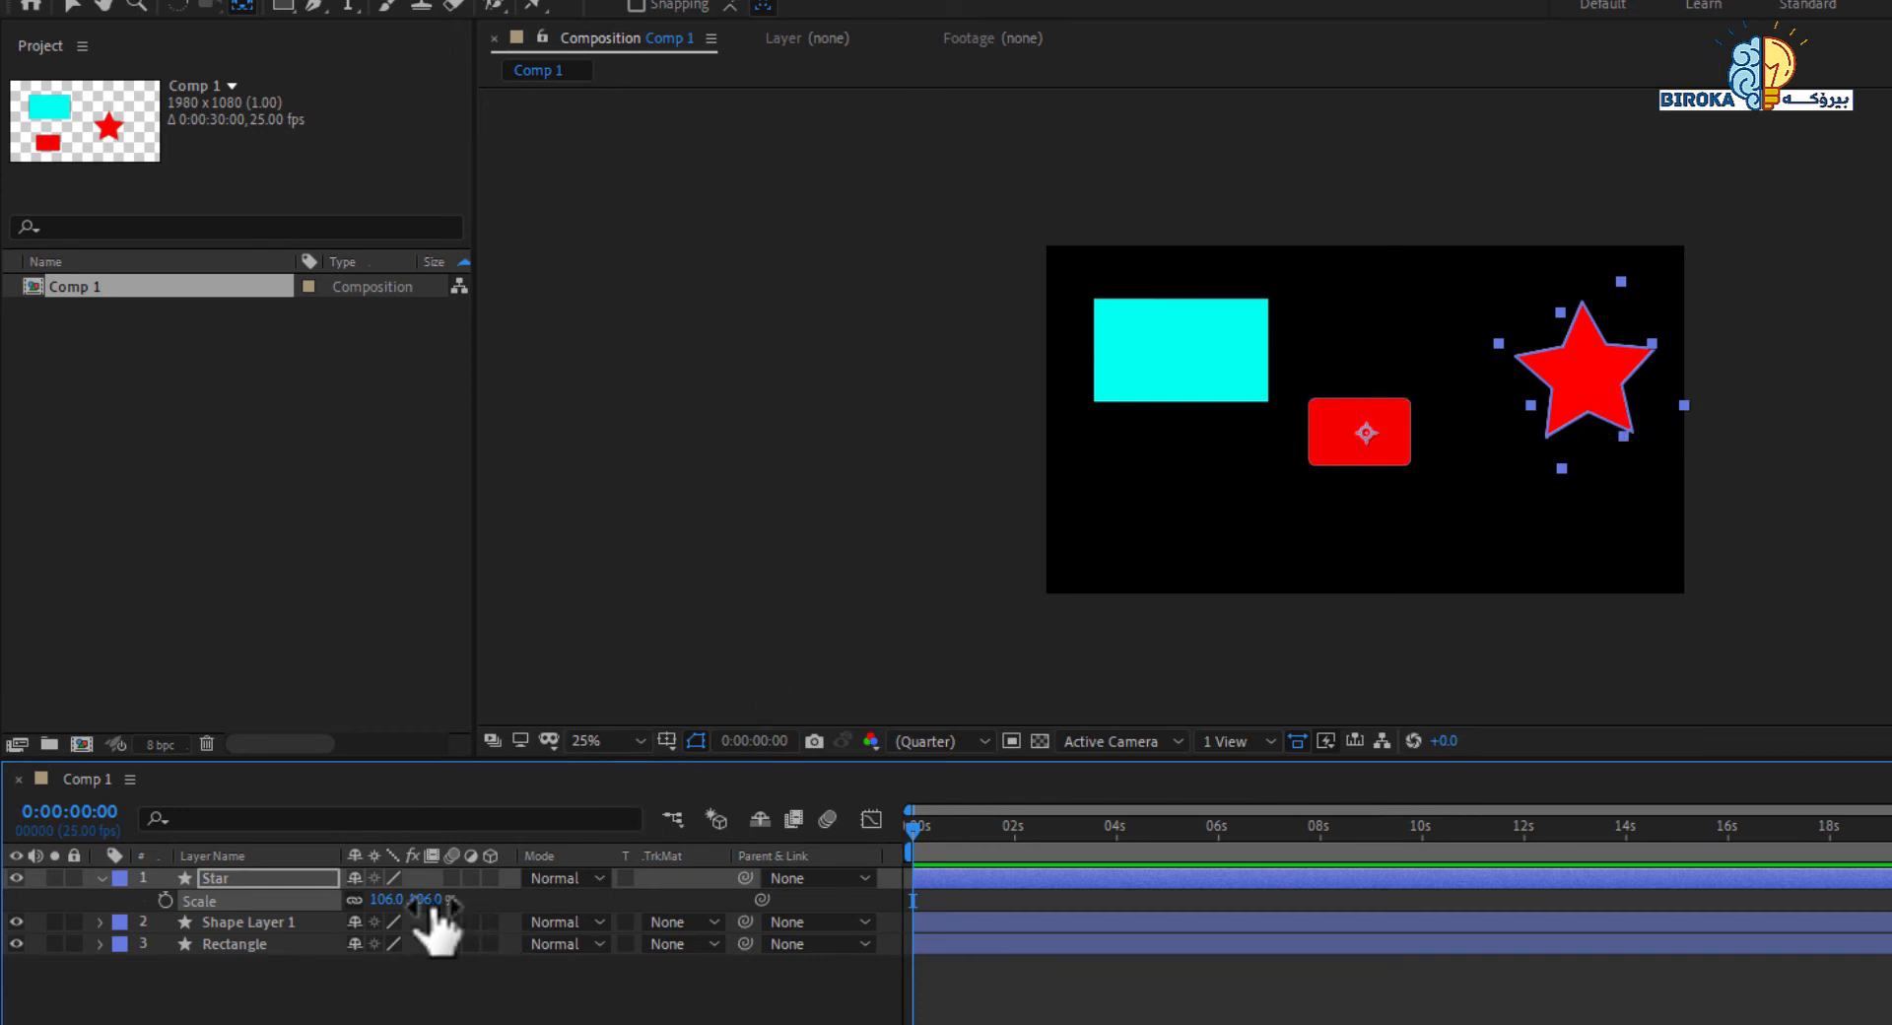
drag(431, 902, 314, 919)
drag(340, 918, 446, 918)
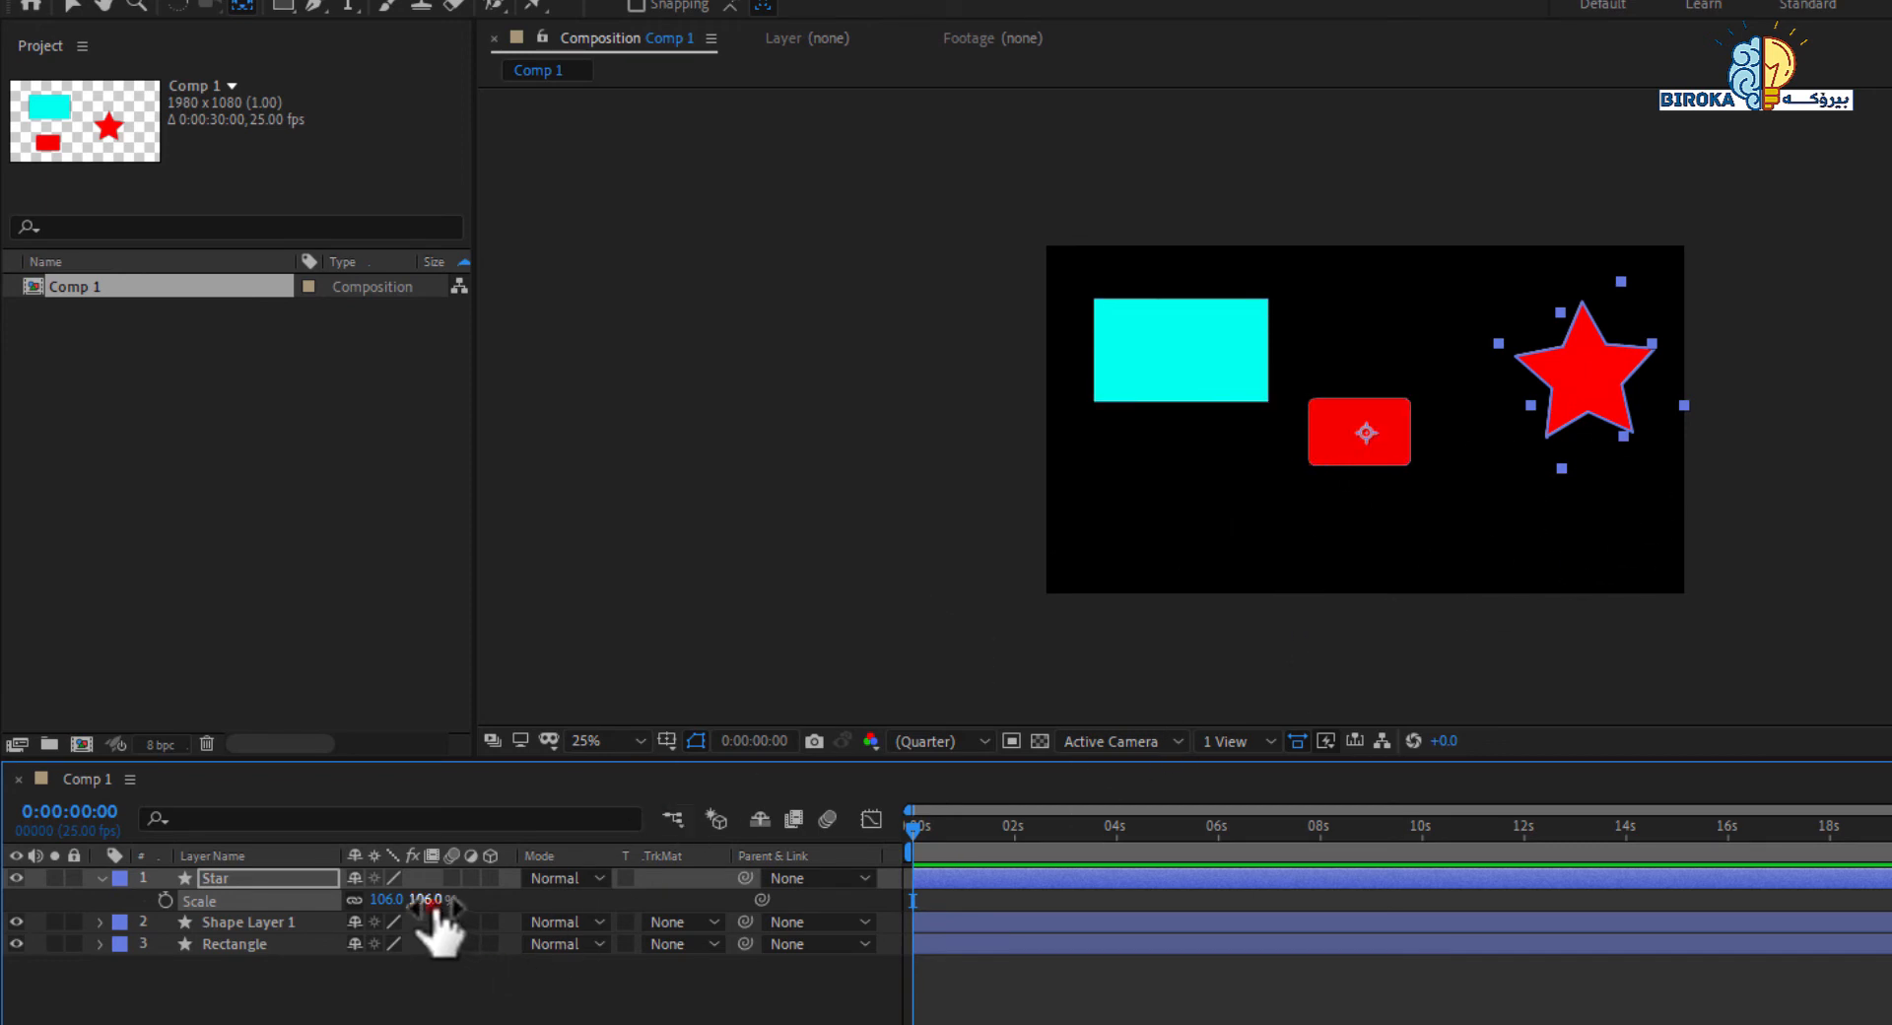
mouse_move(432, 905)
mouse_down()
mouse_move(464, 905)
mouse_move(433, 906)
mouse_up()
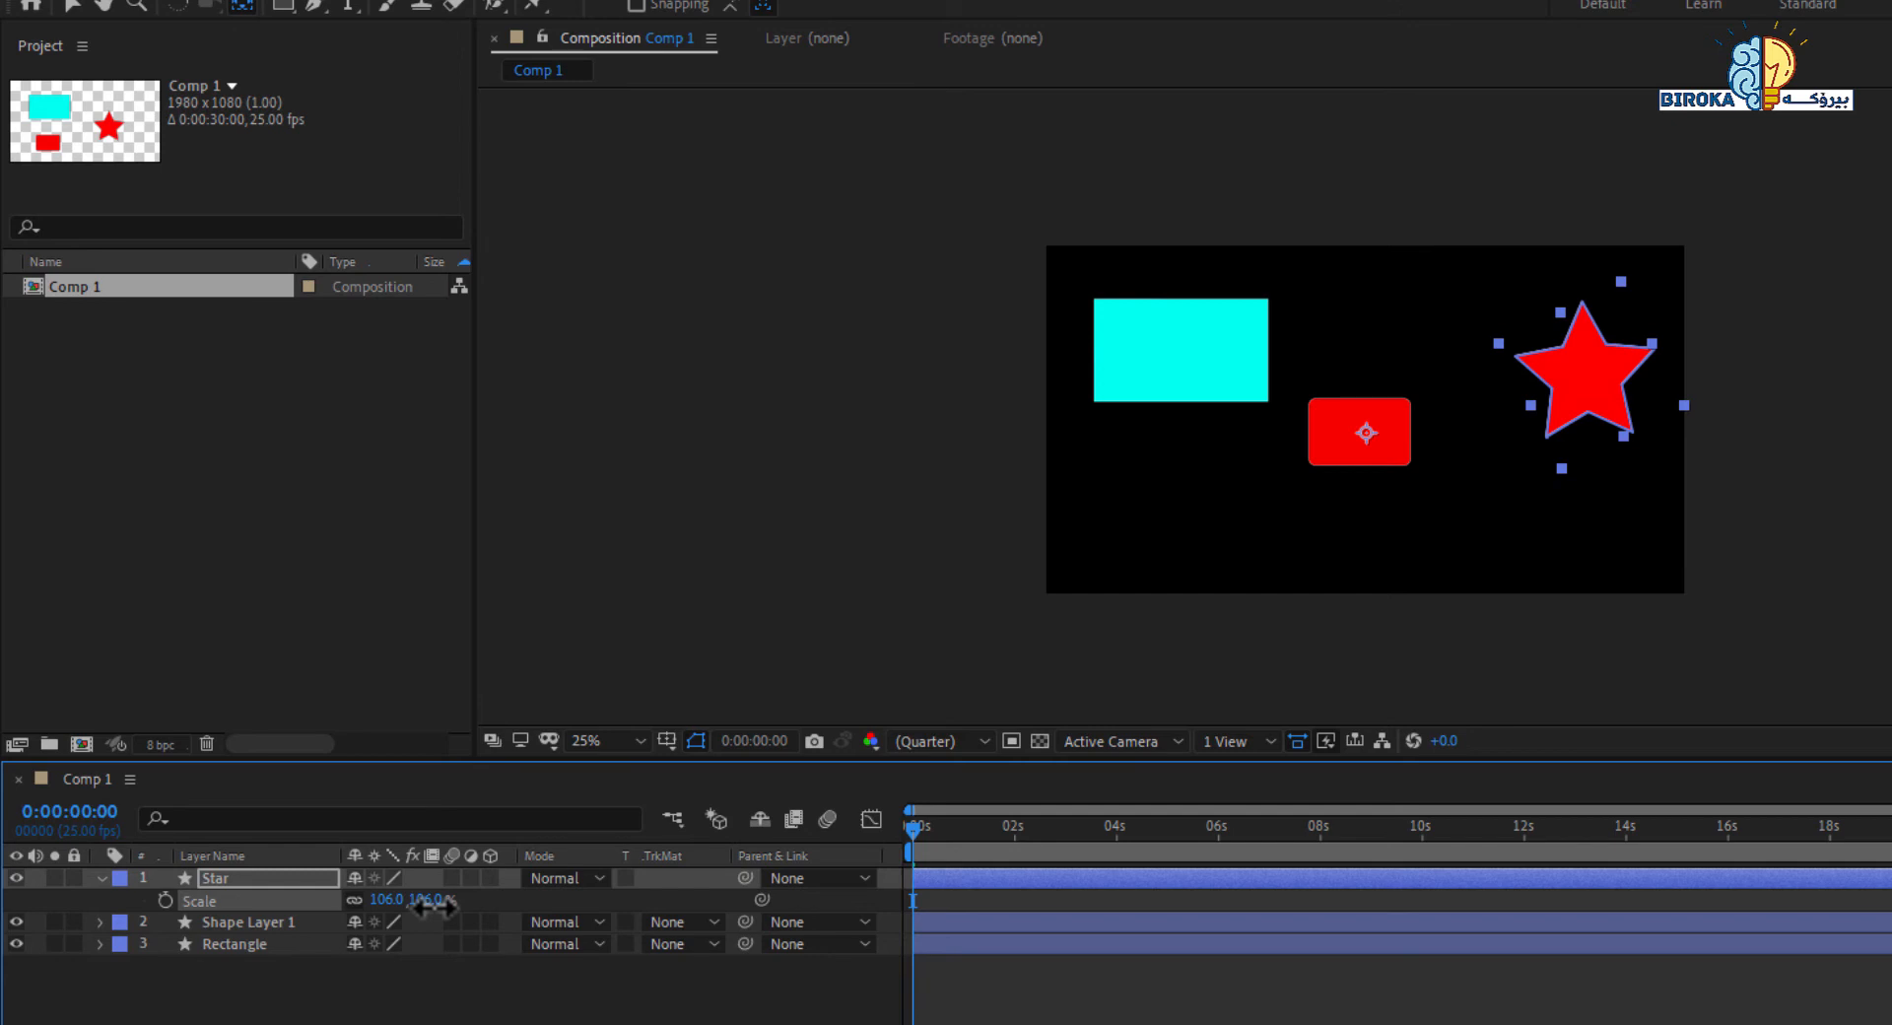
mouse_move(434, 907)
mouse_down()
mouse_move(468, 905)
mouse_move(374, 905)
mouse_move(434, 915)
mouse_move(400, 916)
mouse_up()
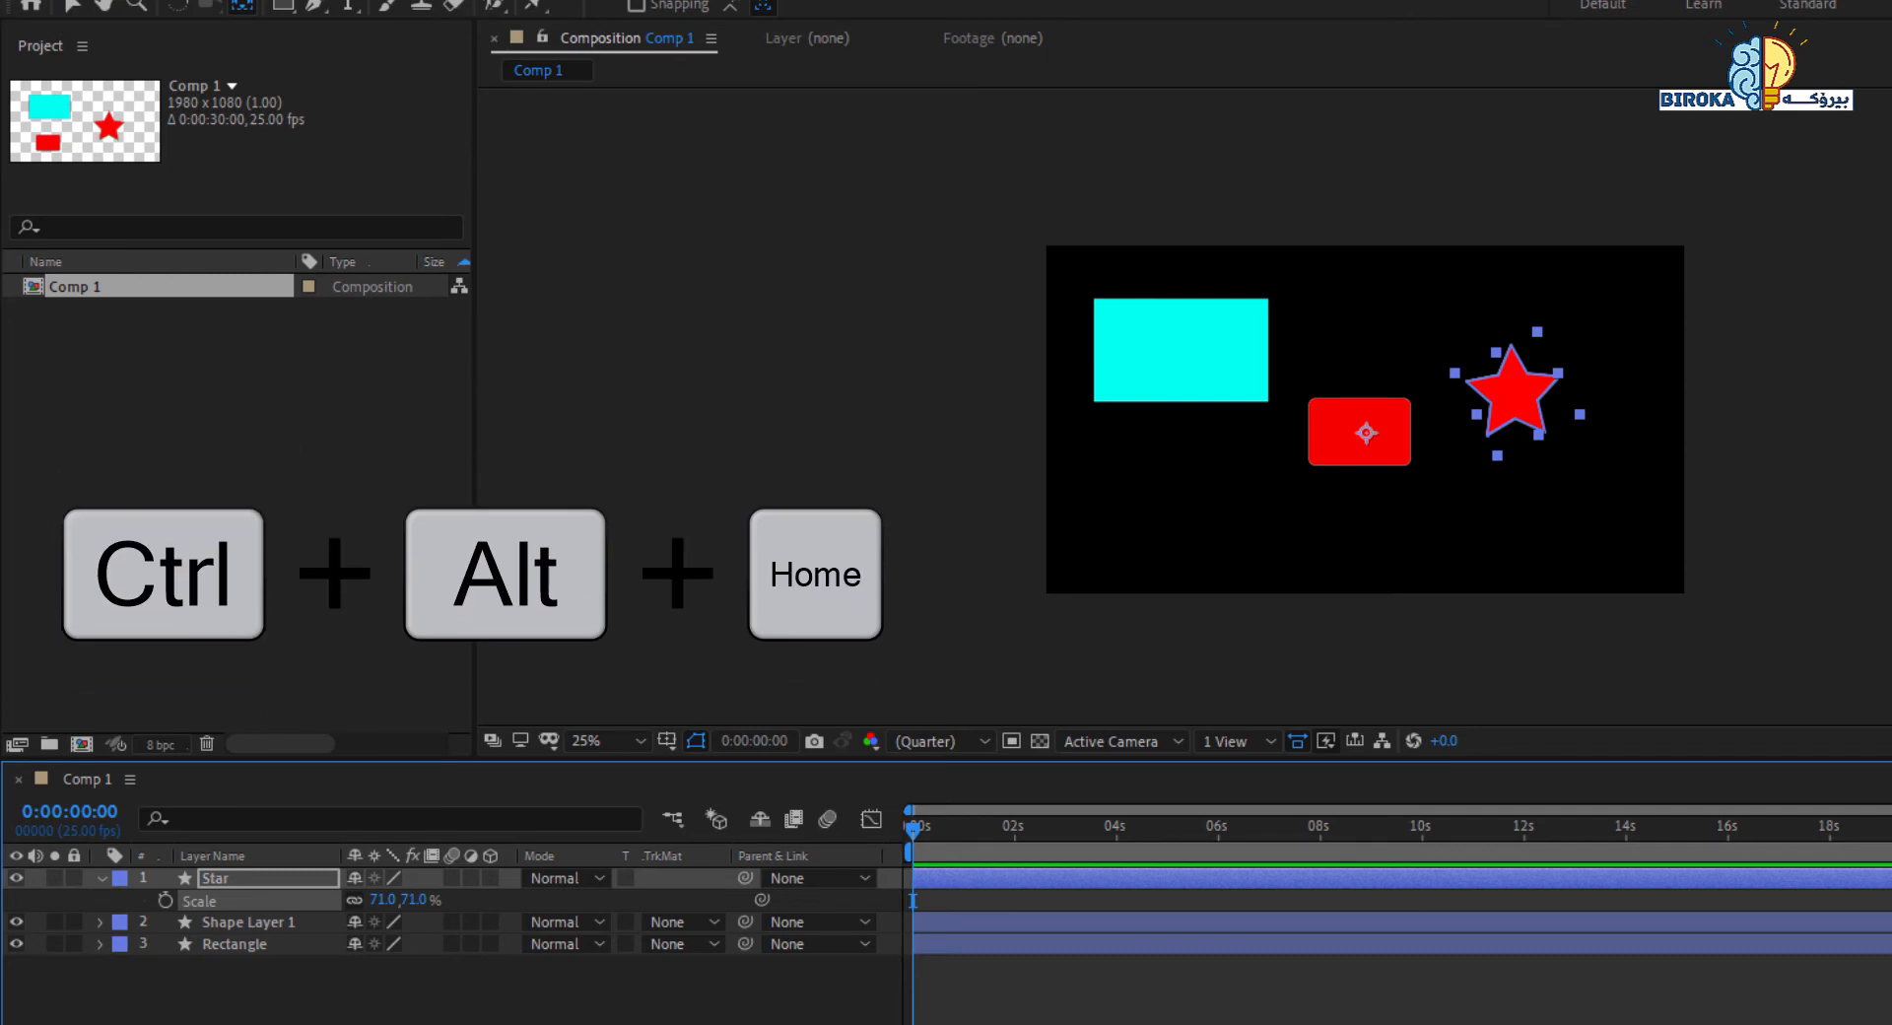
Center the anchor point in the star layer's content and scale the star to 96%
key(ctrl+alt+Home)
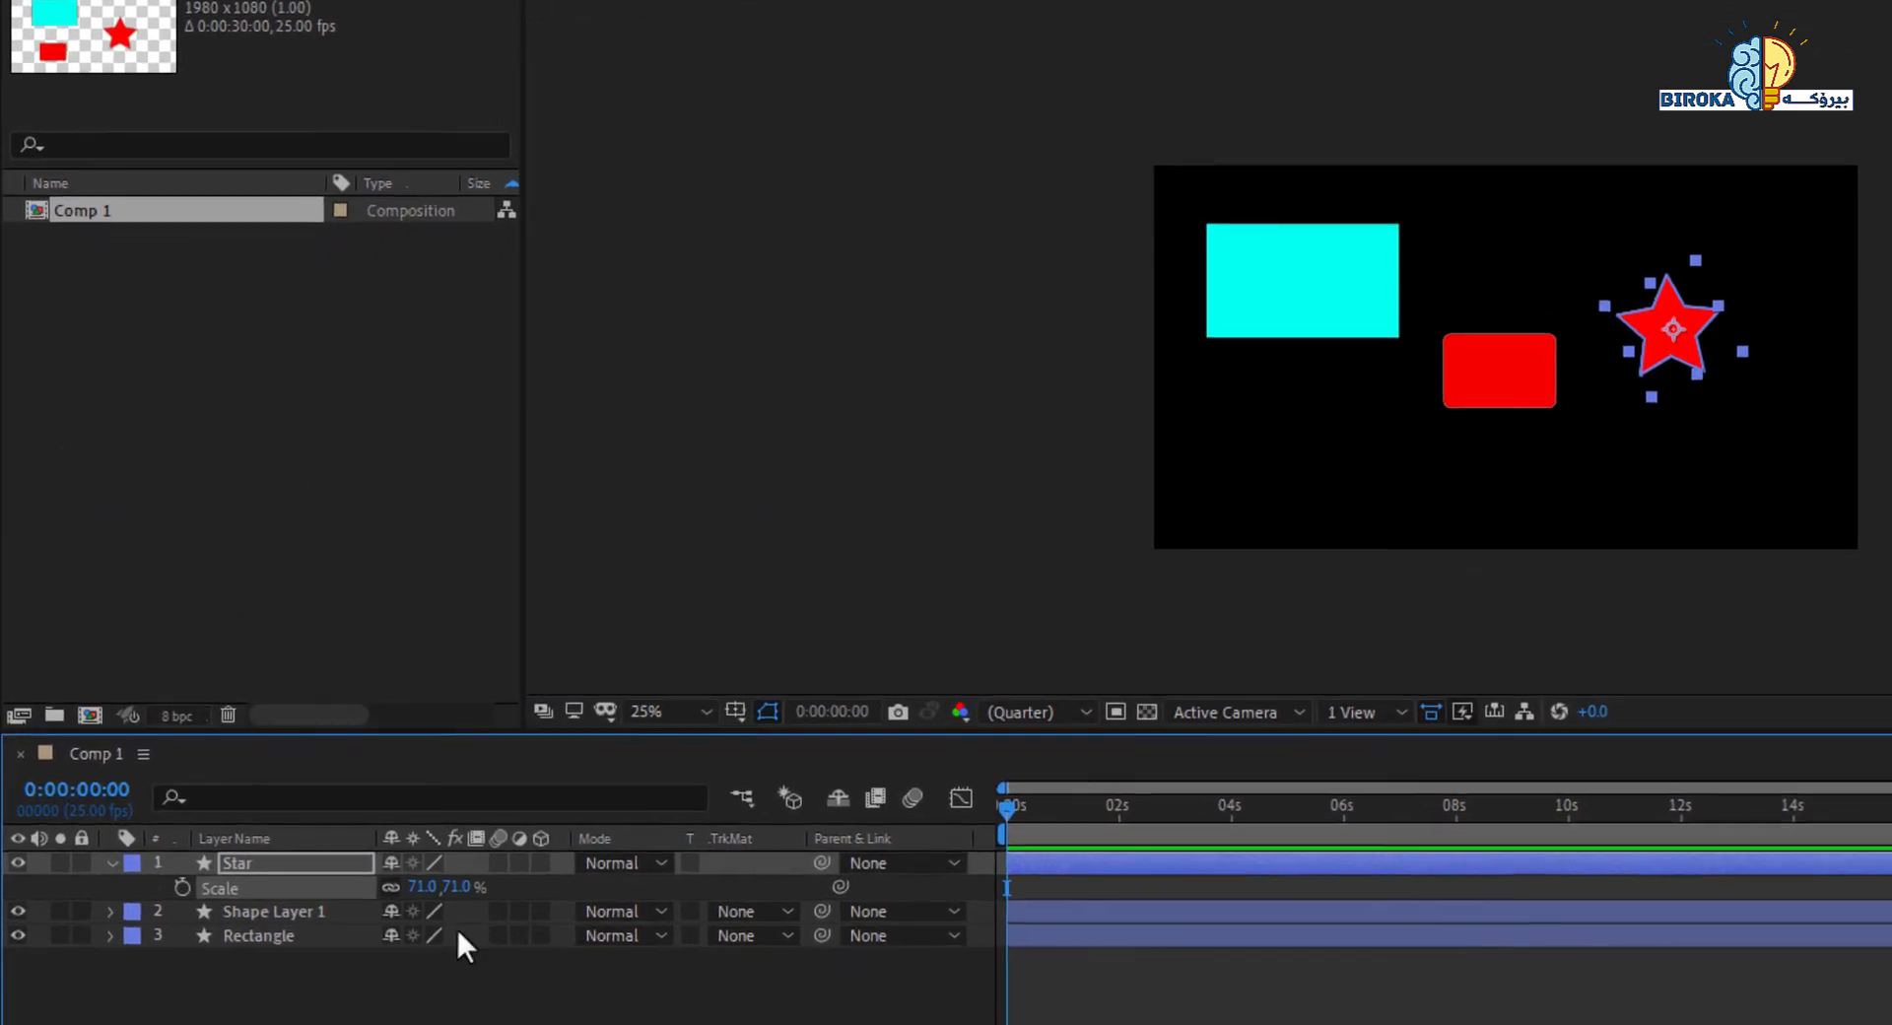
drag(466, 887, 505, 898)
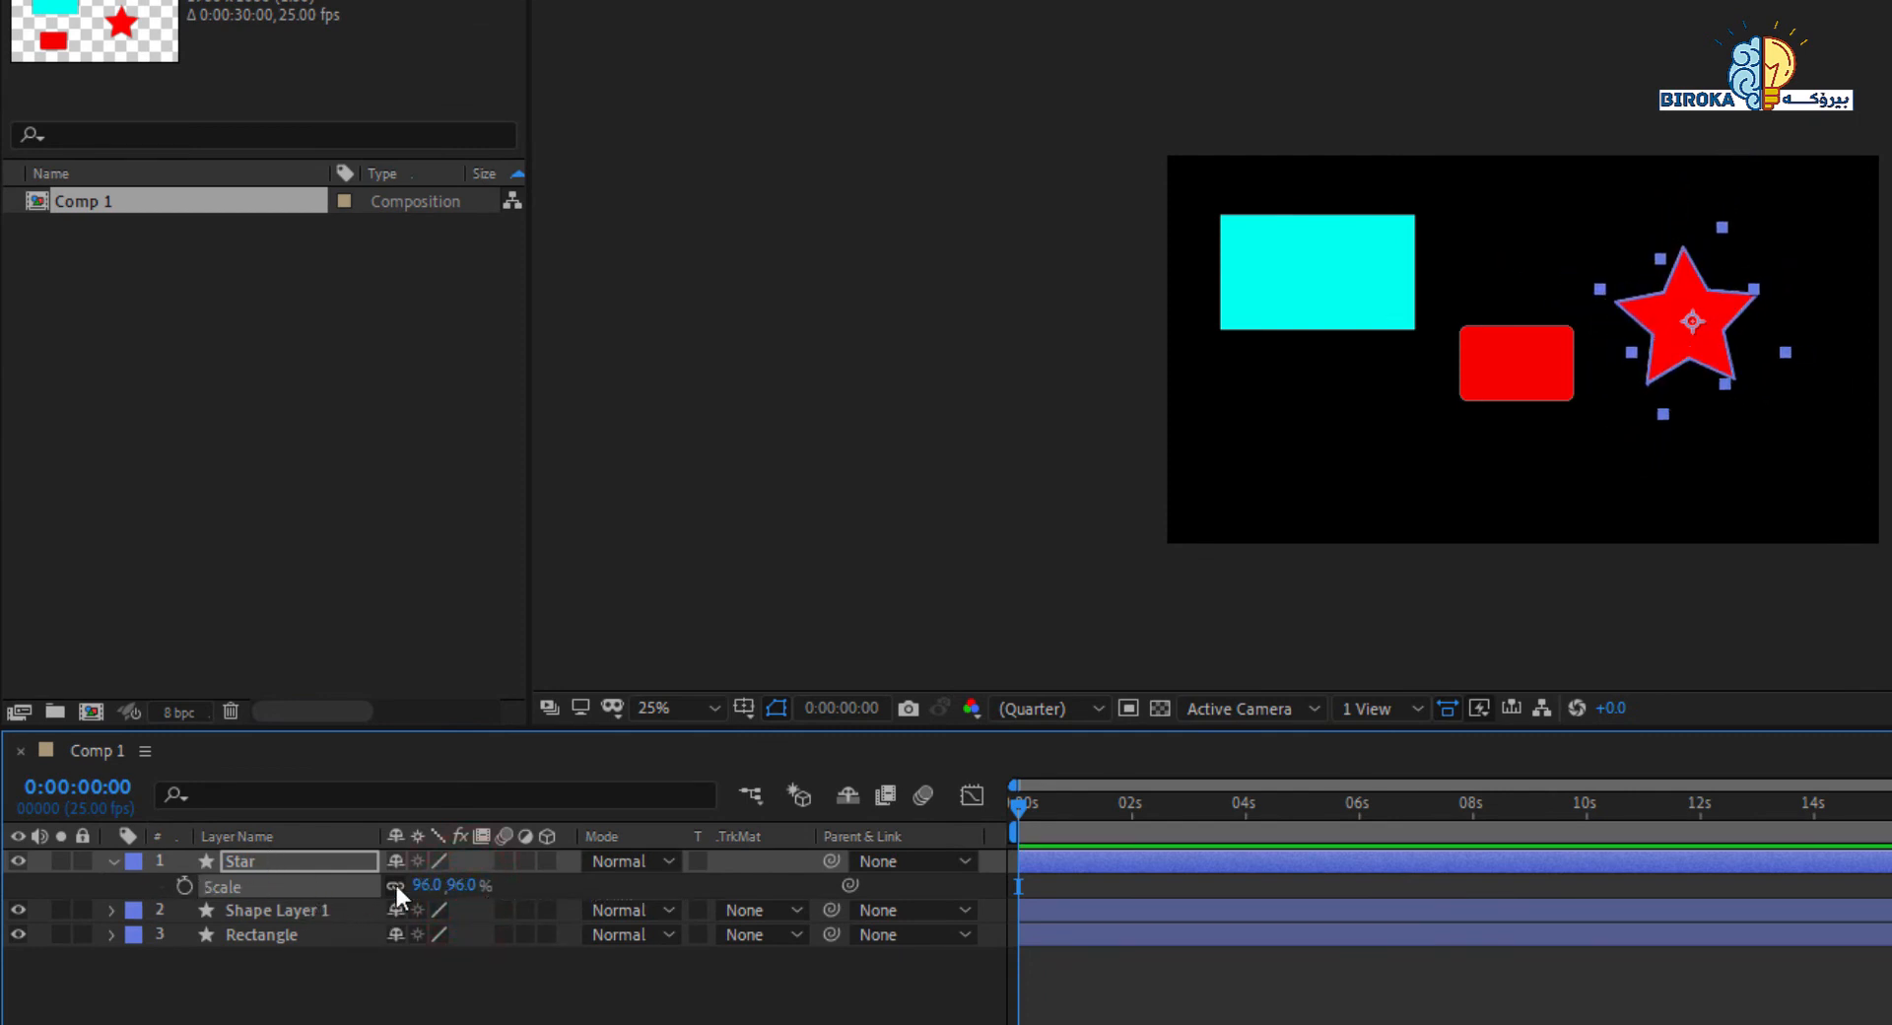
Show the star layer's Rotation property and rotate the star about its centre to 2x+152°
key(r)
drag(444, 886, 640, 891)
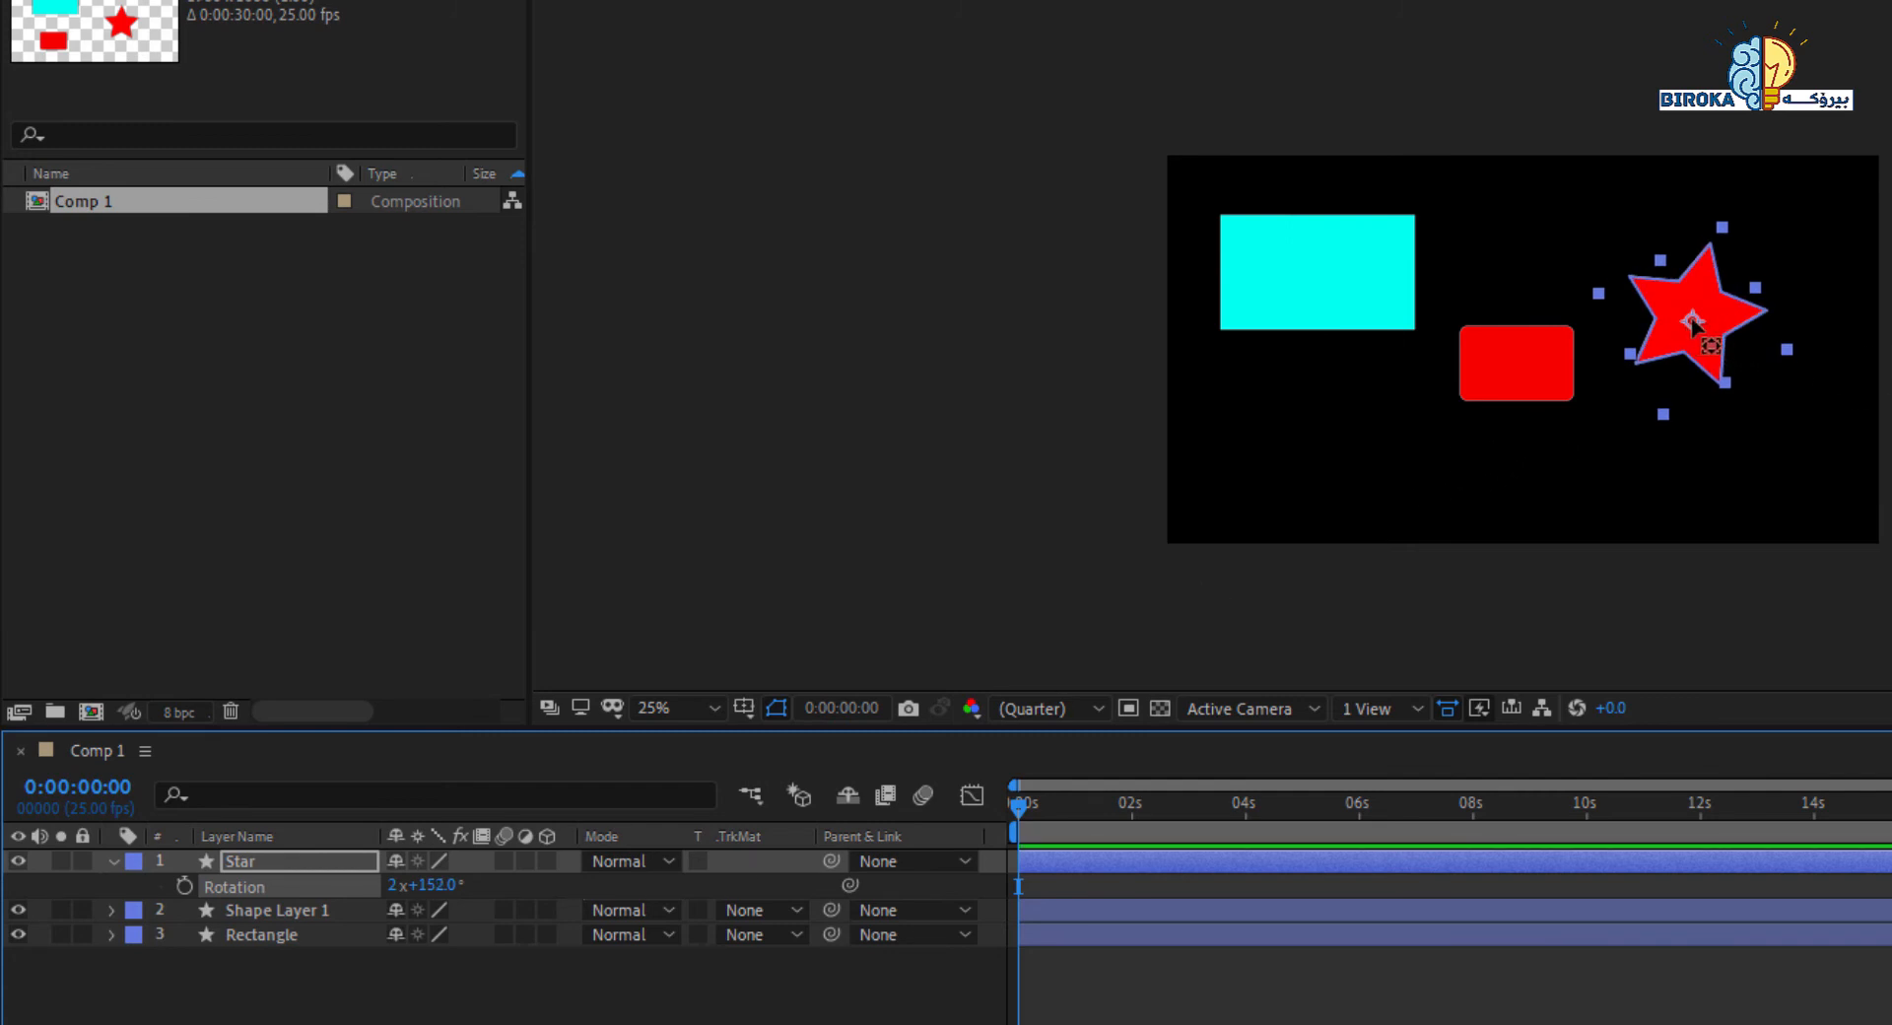
Move the star's anchor point from its centre to its lower edge and rotate the star around it to 2x+202°
drag(1693, 323, 1676, 360)
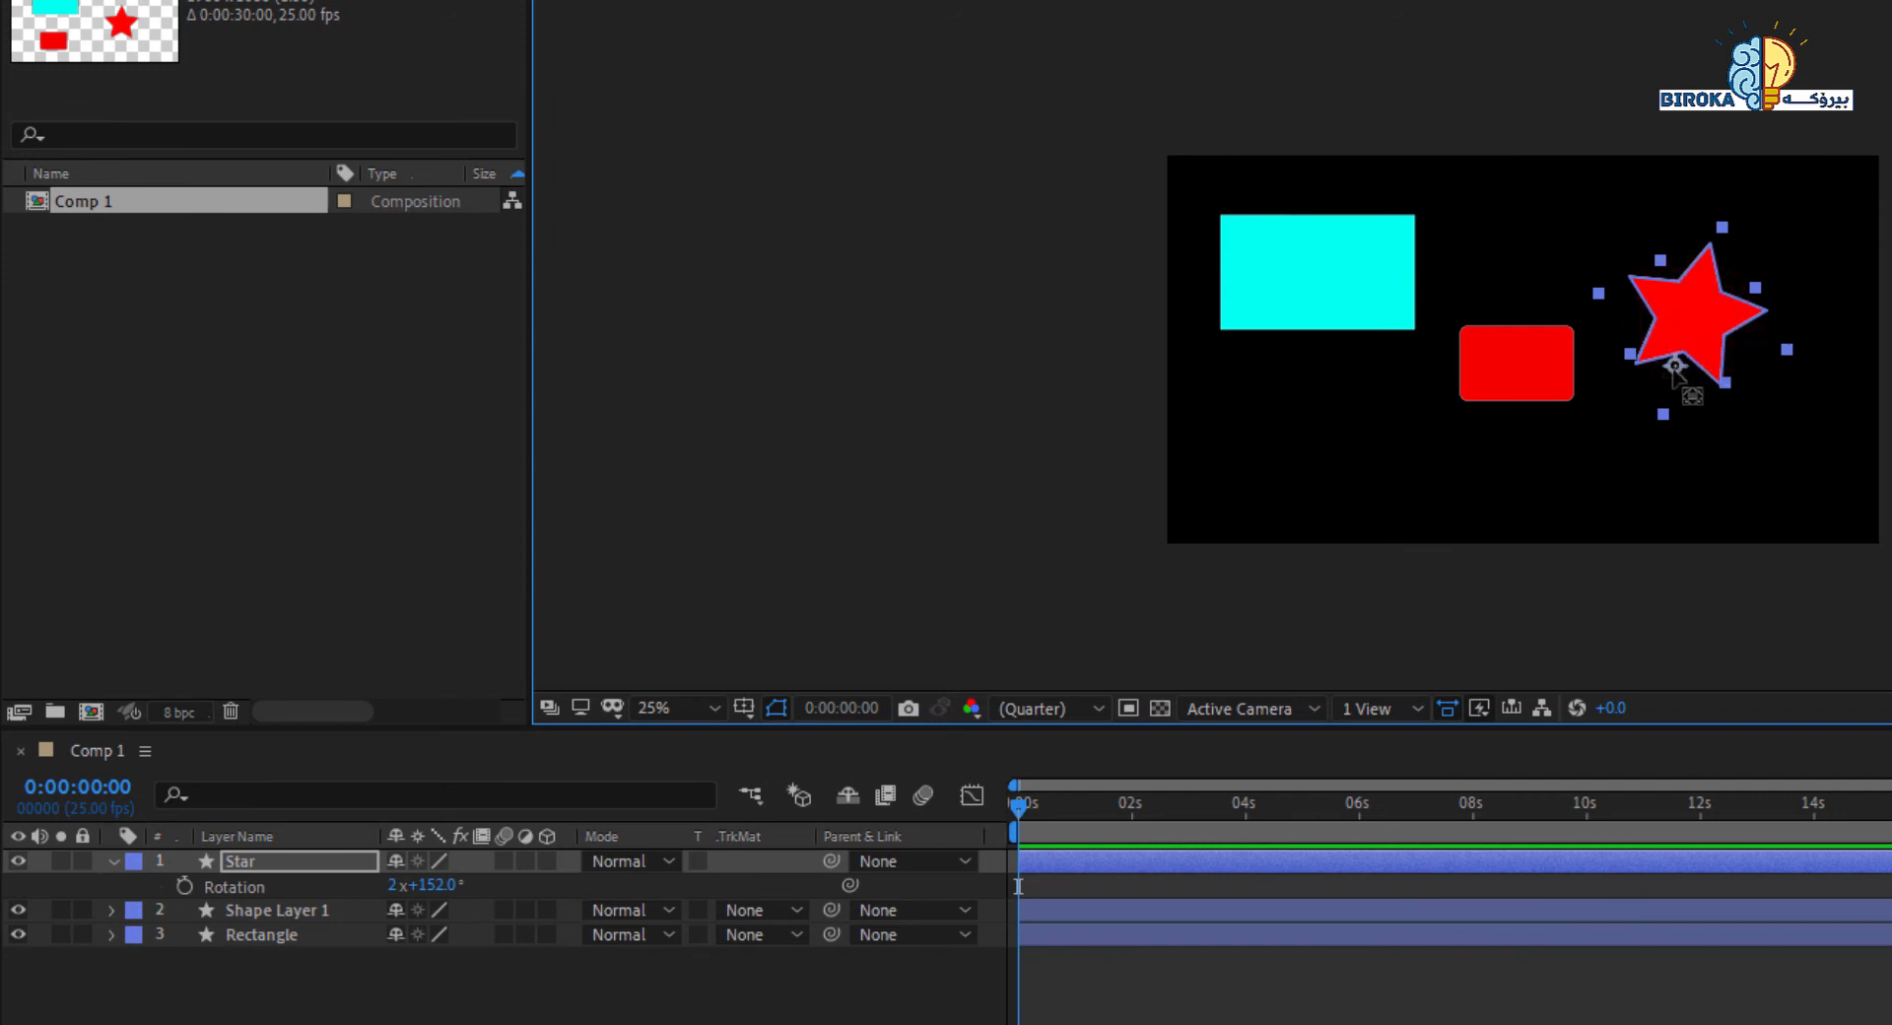
drag(437, 884, 745, 893)
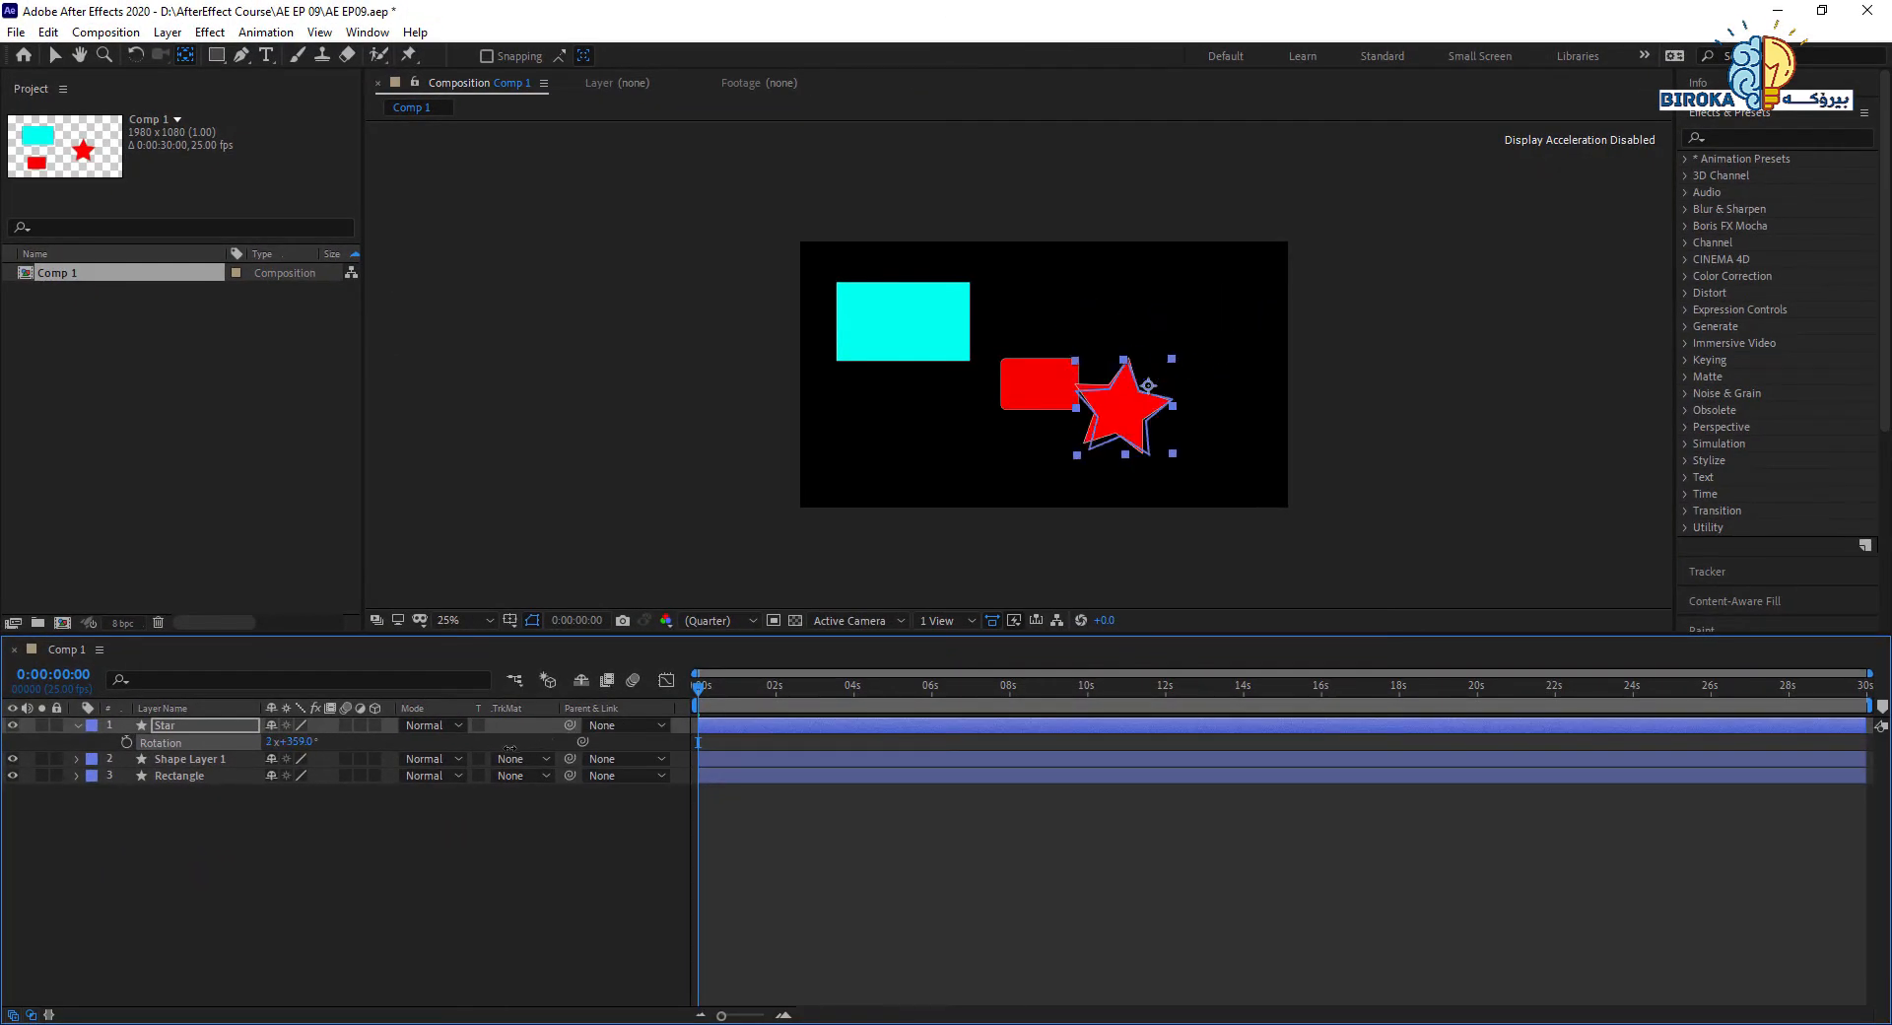
drag(510, 749, 385, 776)
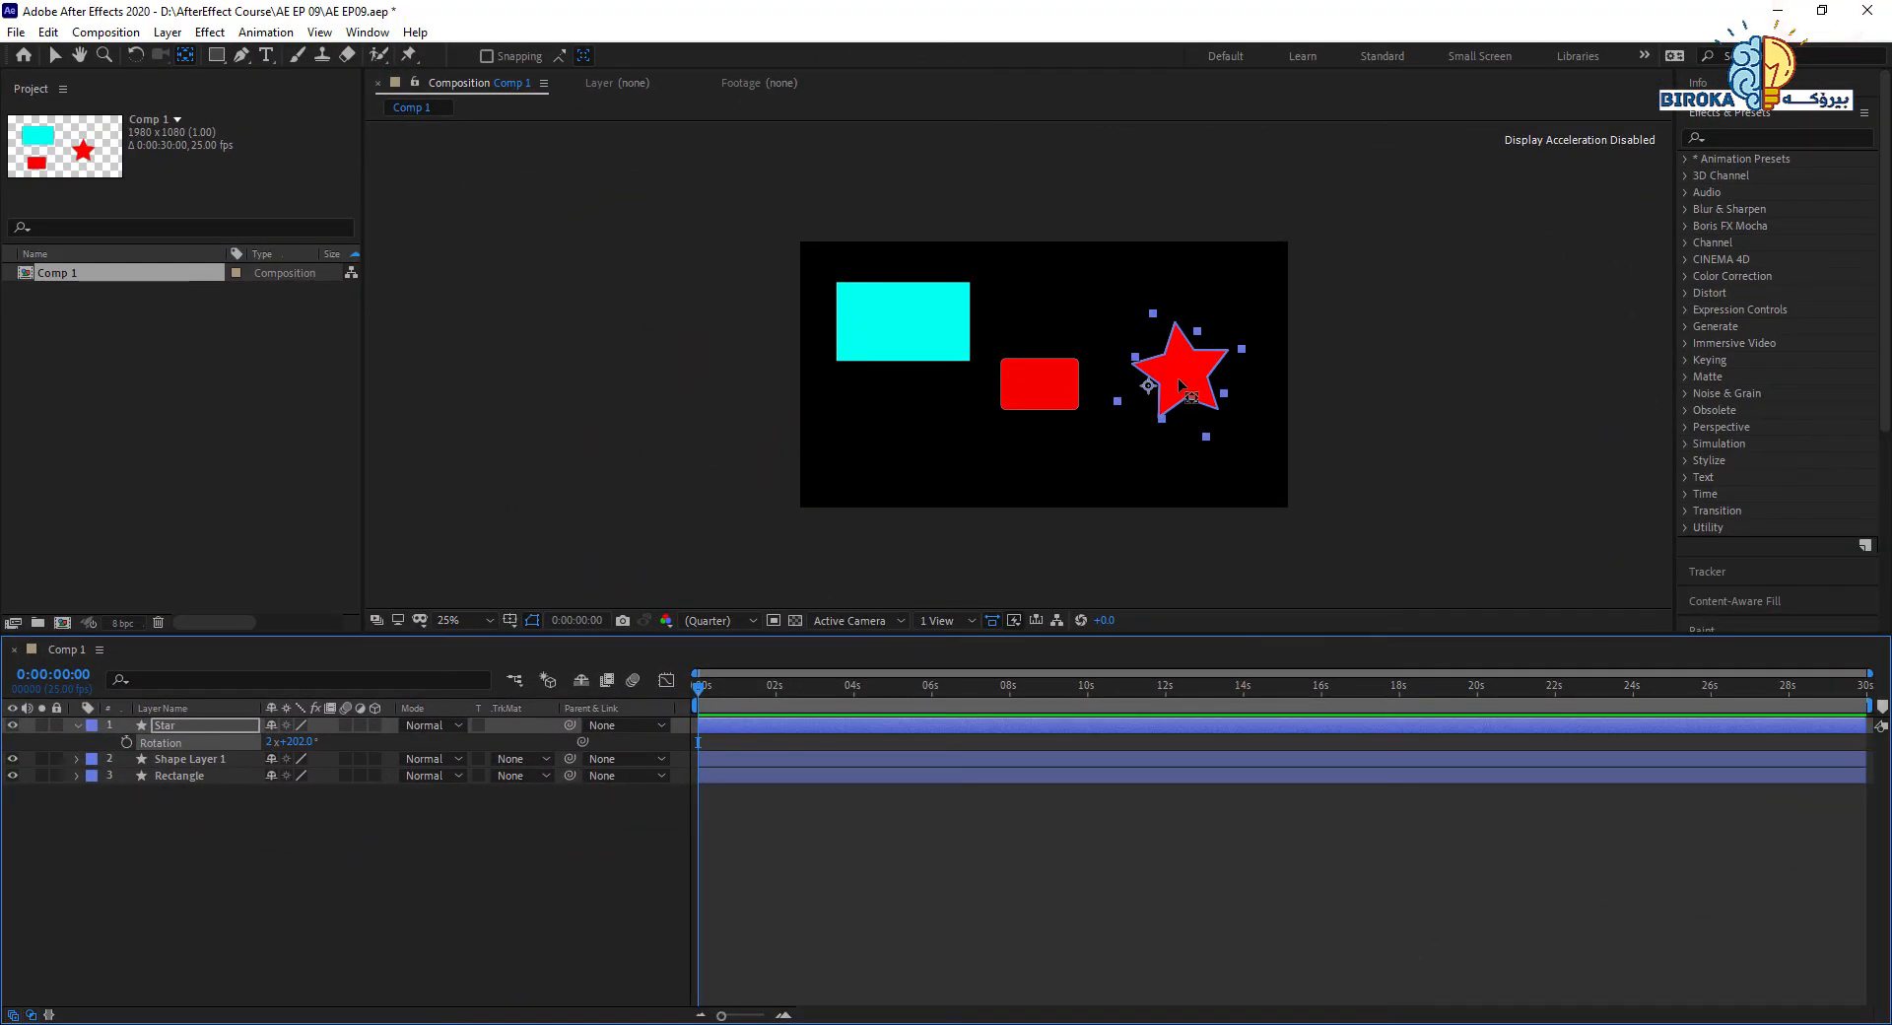
click(1628, 399)
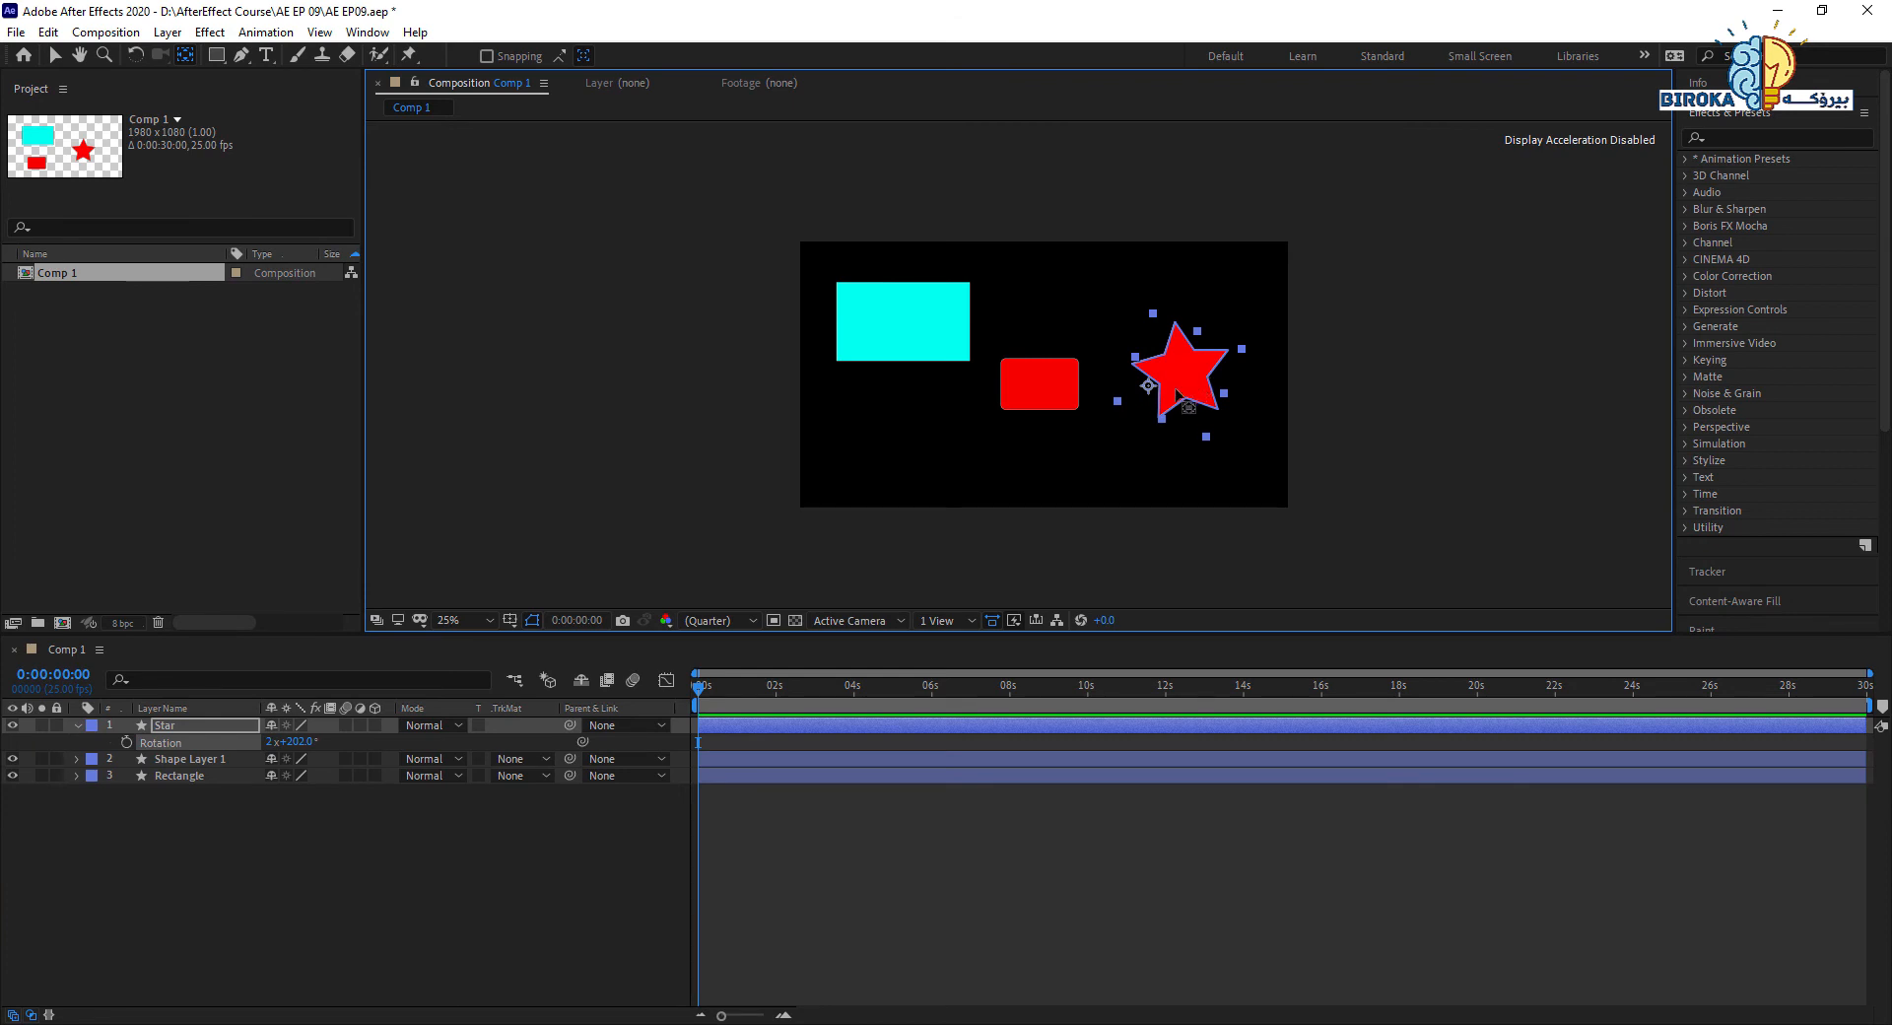
Move the star below the cyan rectangle and place the small red rectangle beside the cyan rectangle
key(v)
mouse_move(1191, 371)
mouse_down()
mouse_move(1101, 354)
mouse_move(1169, 337)
mouse_move(1177, 377)
mouse_move(895, 417)
mouse_up()
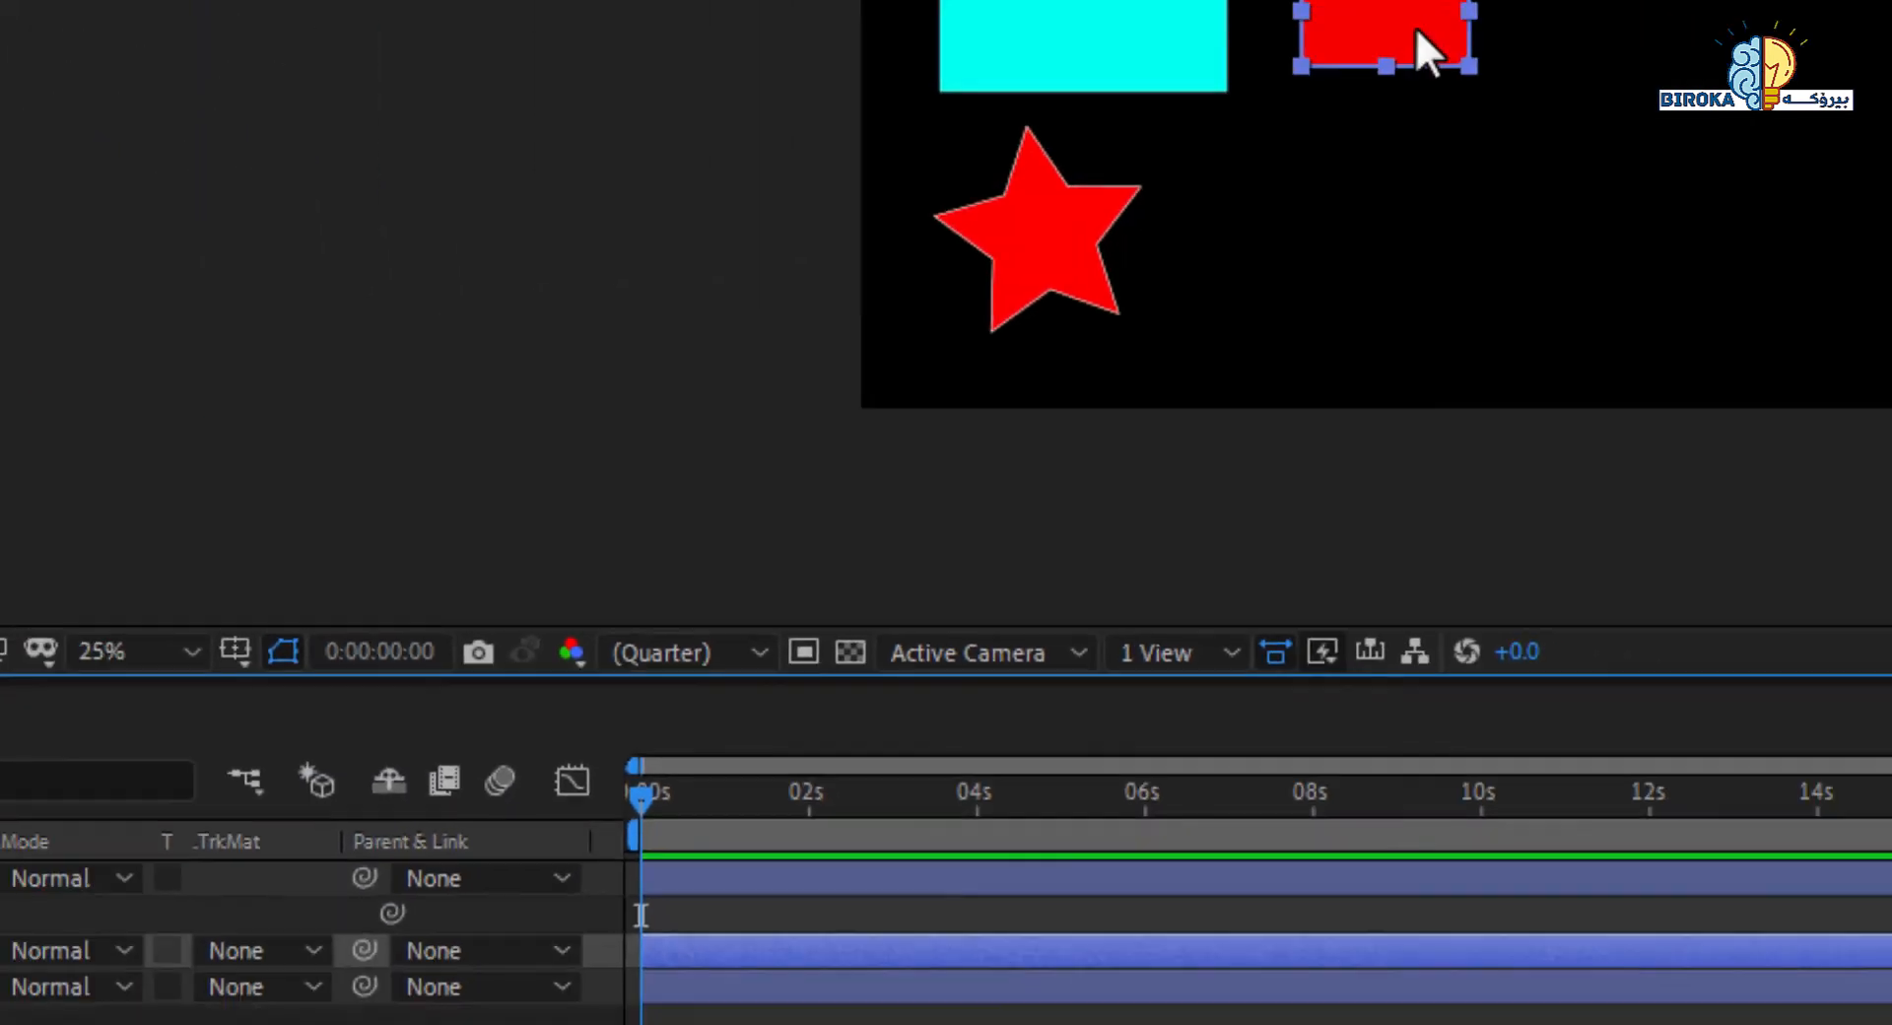
drag(1415, 26, 1439, 125)
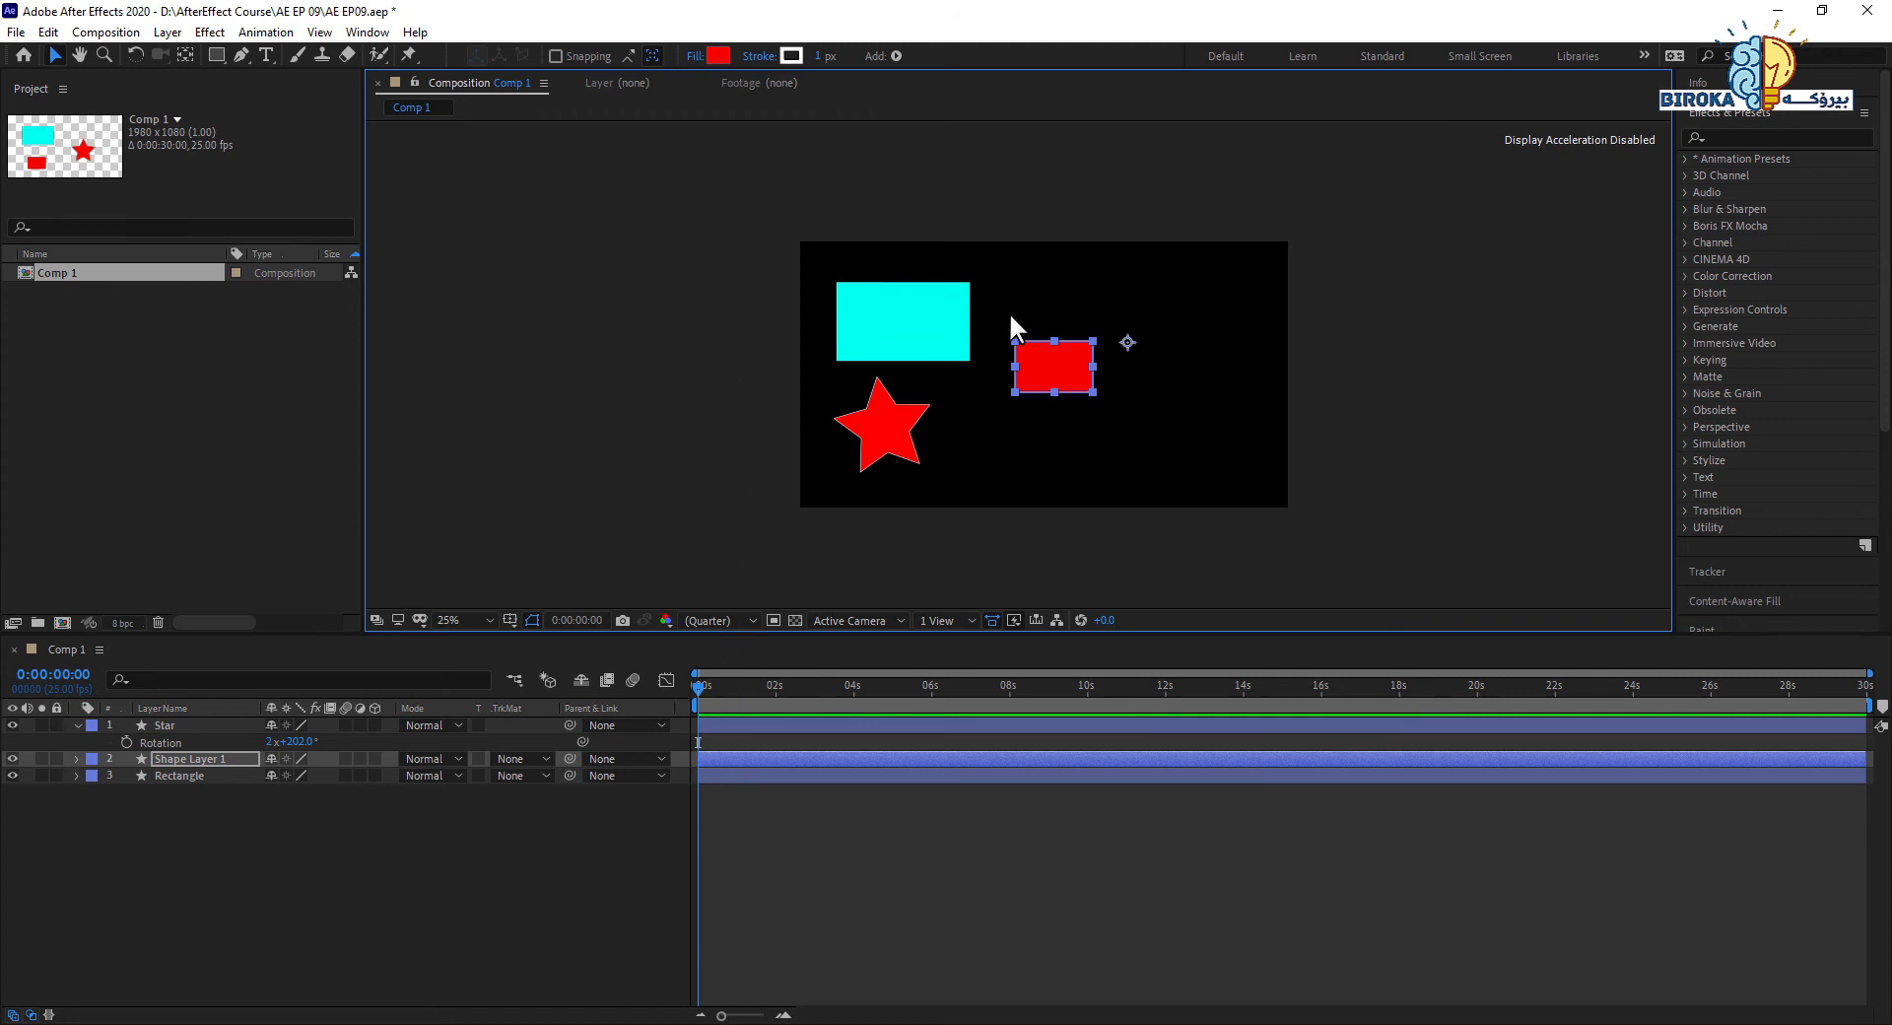
drag(1067, 378, 1057, 323)
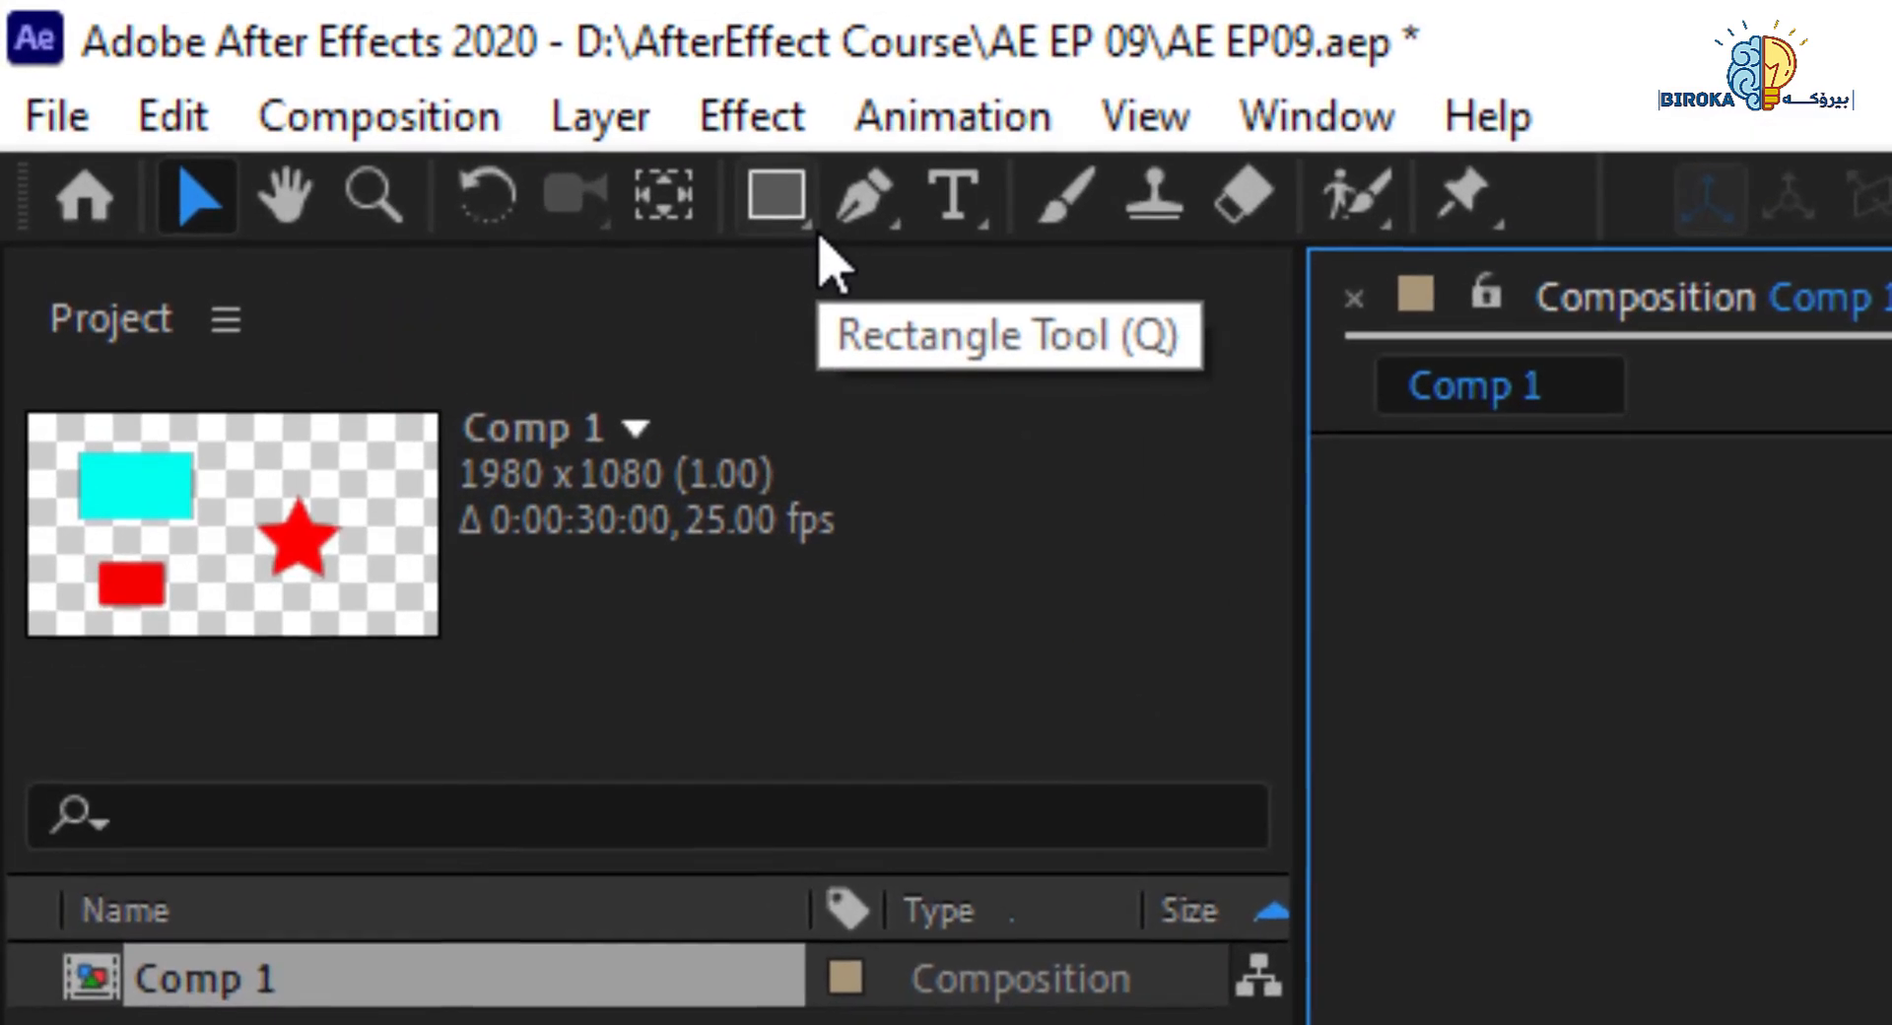
Deselect all layers, collapse the Star layer, and draw a red pentagon with the Polygon tool beside the small red rectangle as a new shape layer
click(814, 237)
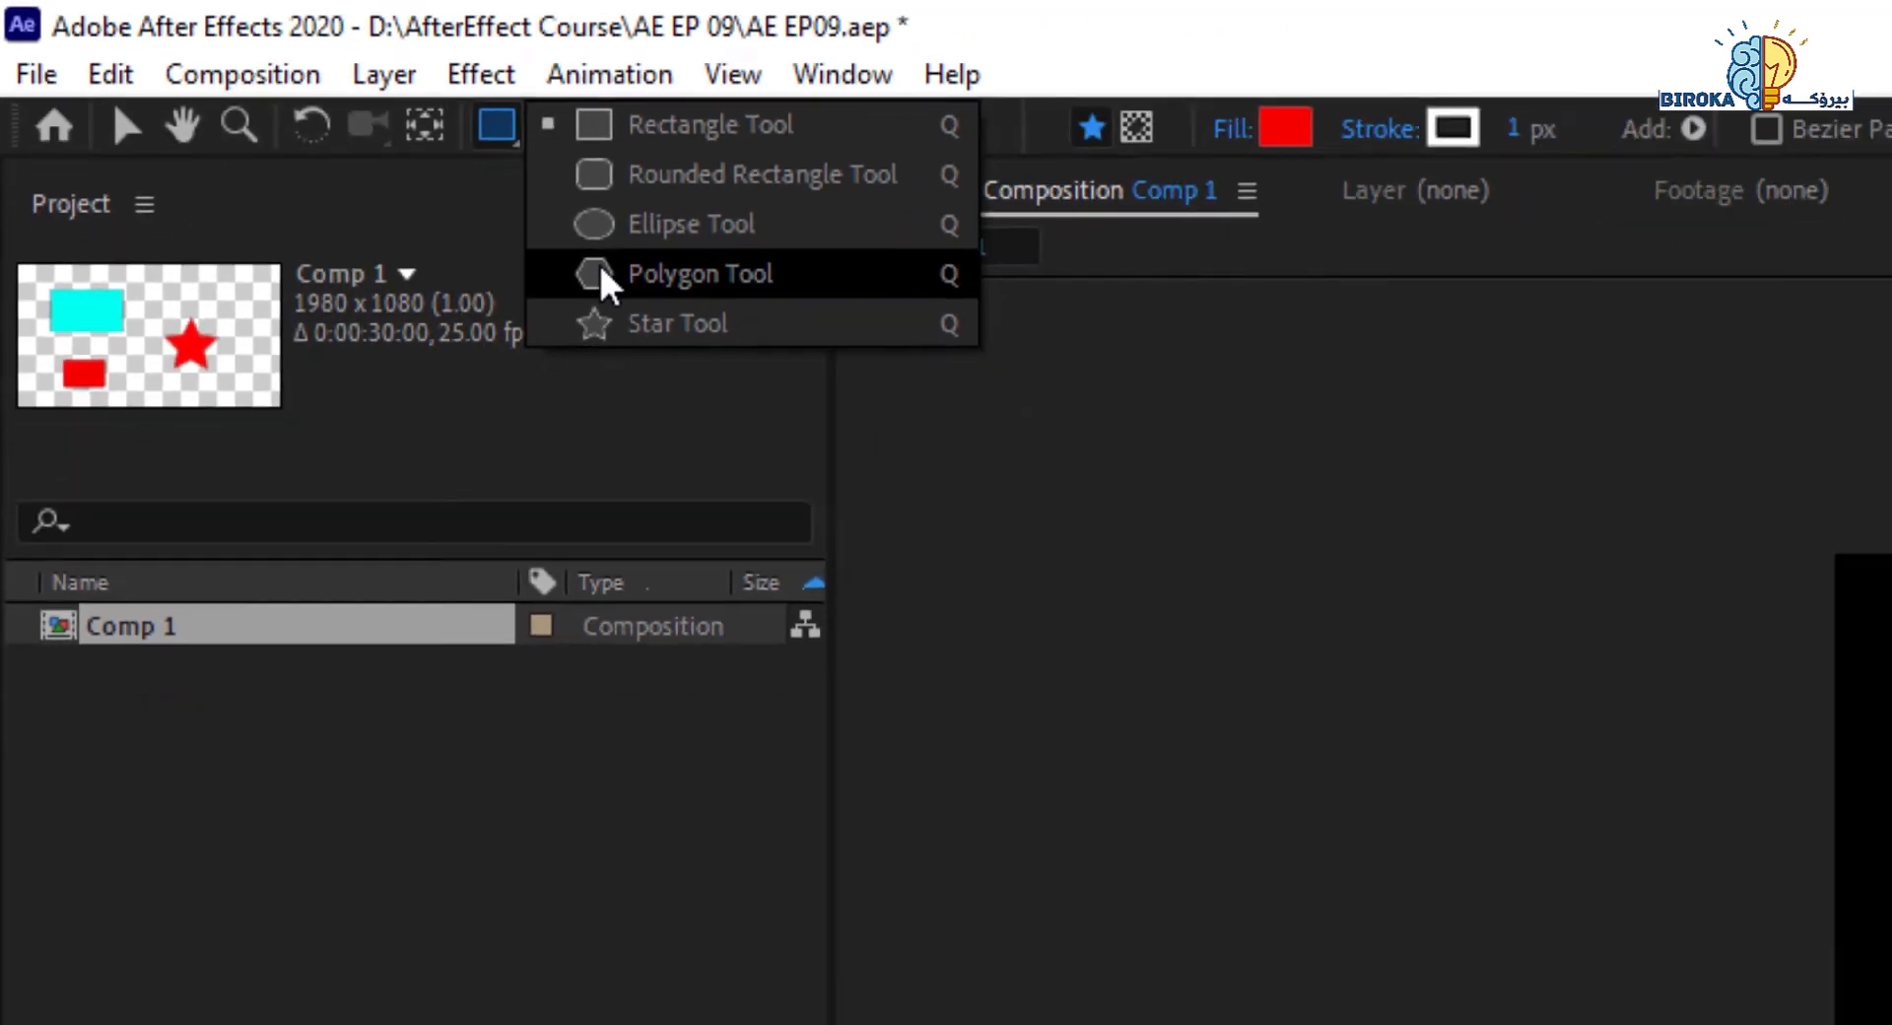
click(941, 430)
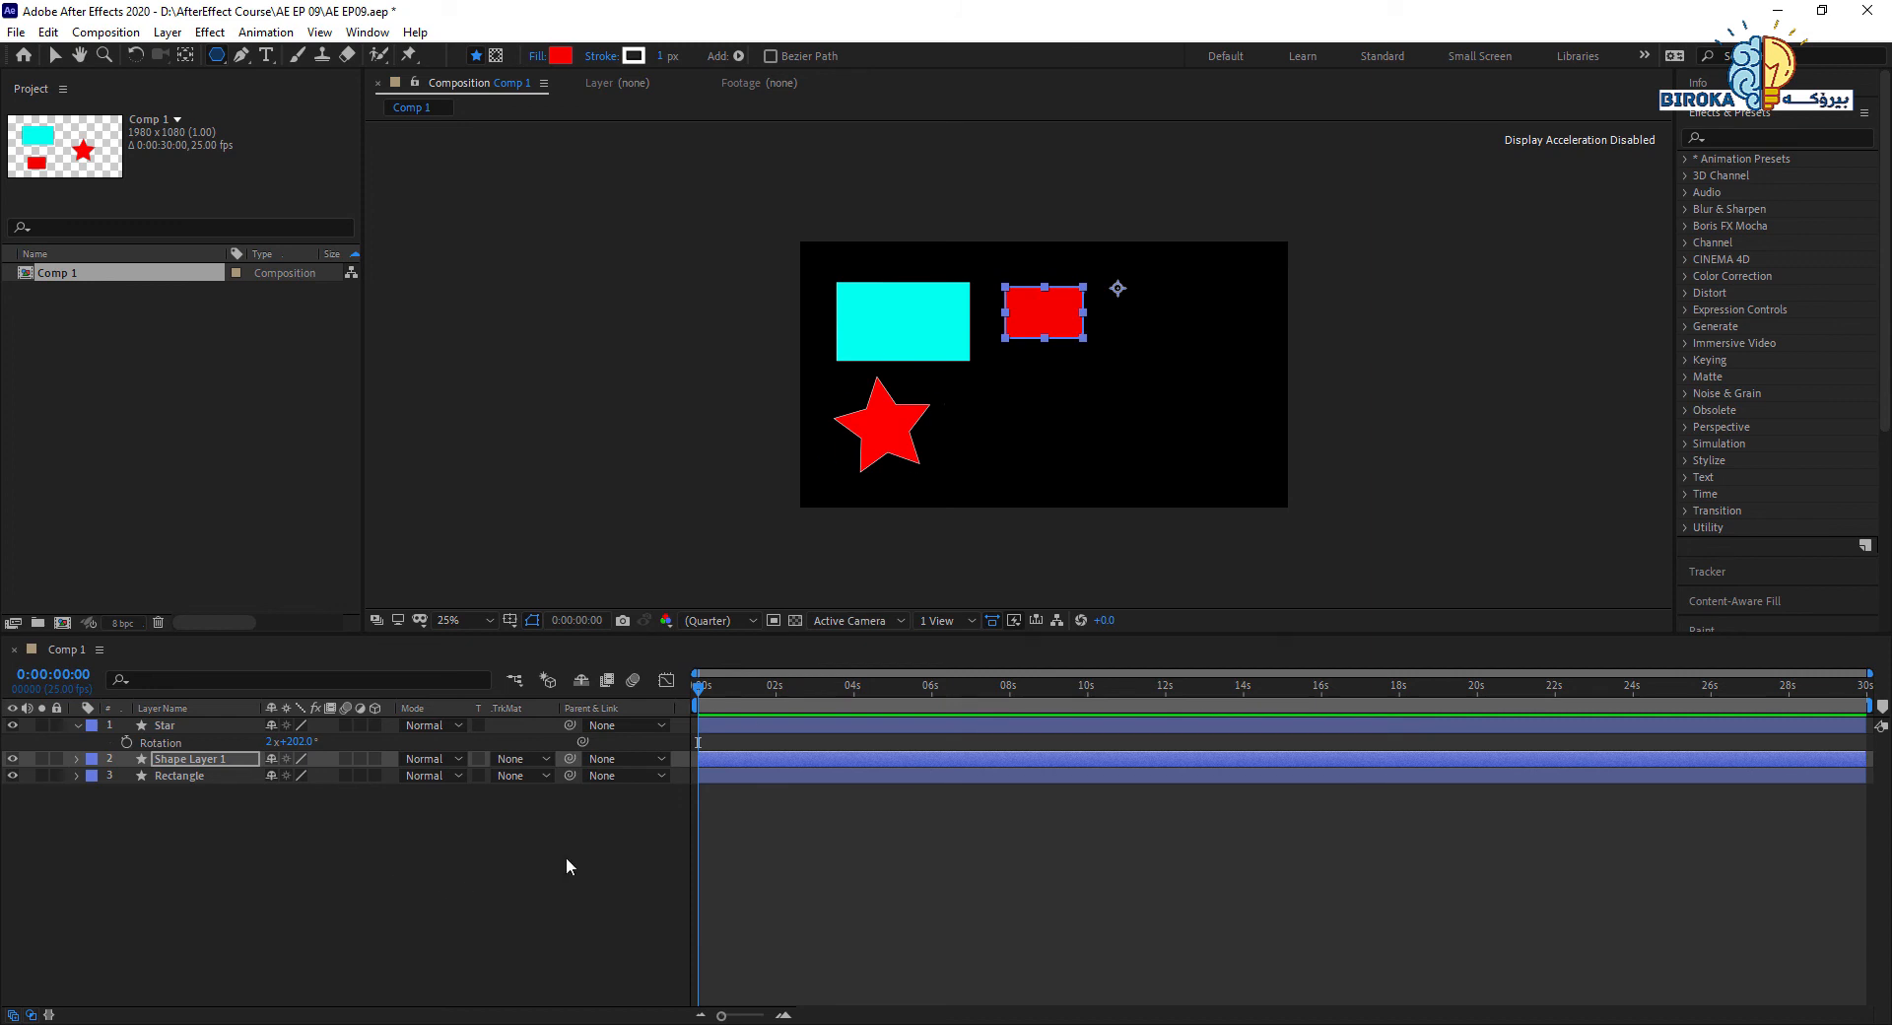
click(755, 821)
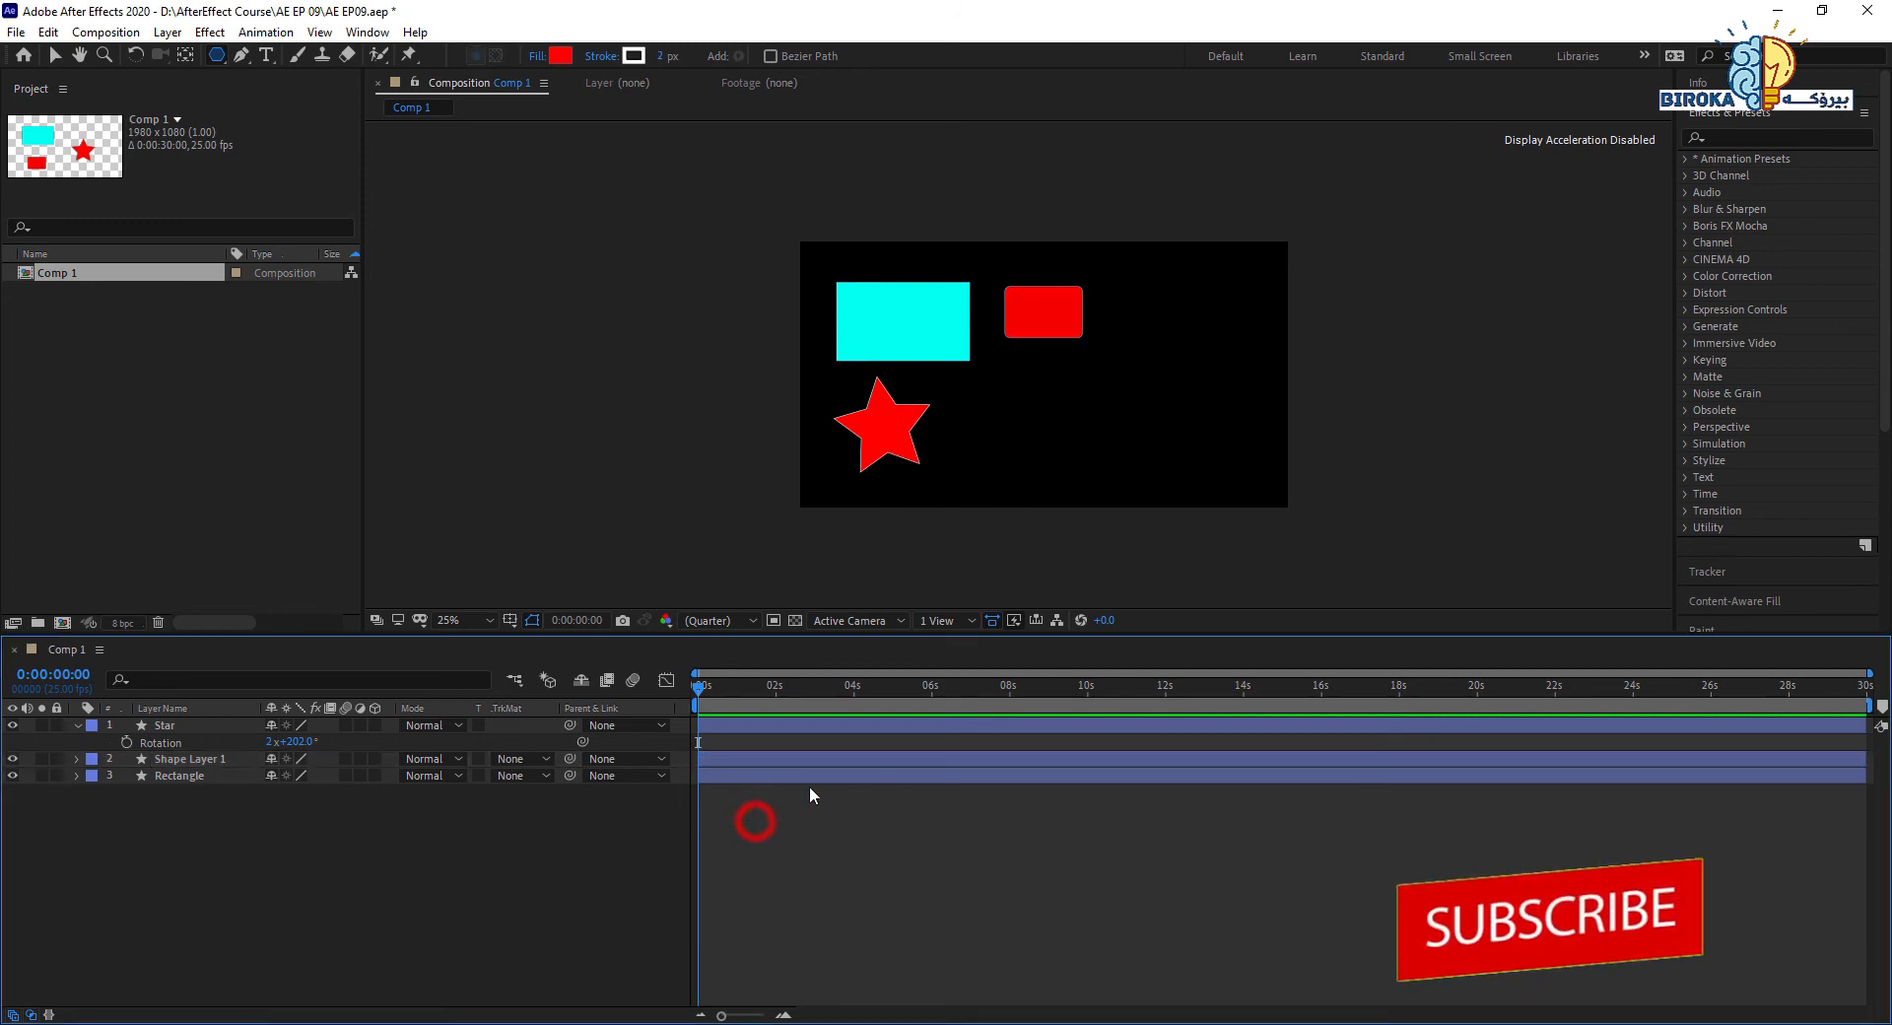
drag(1036, 318, 1036, 362)
key(ctrl+z)
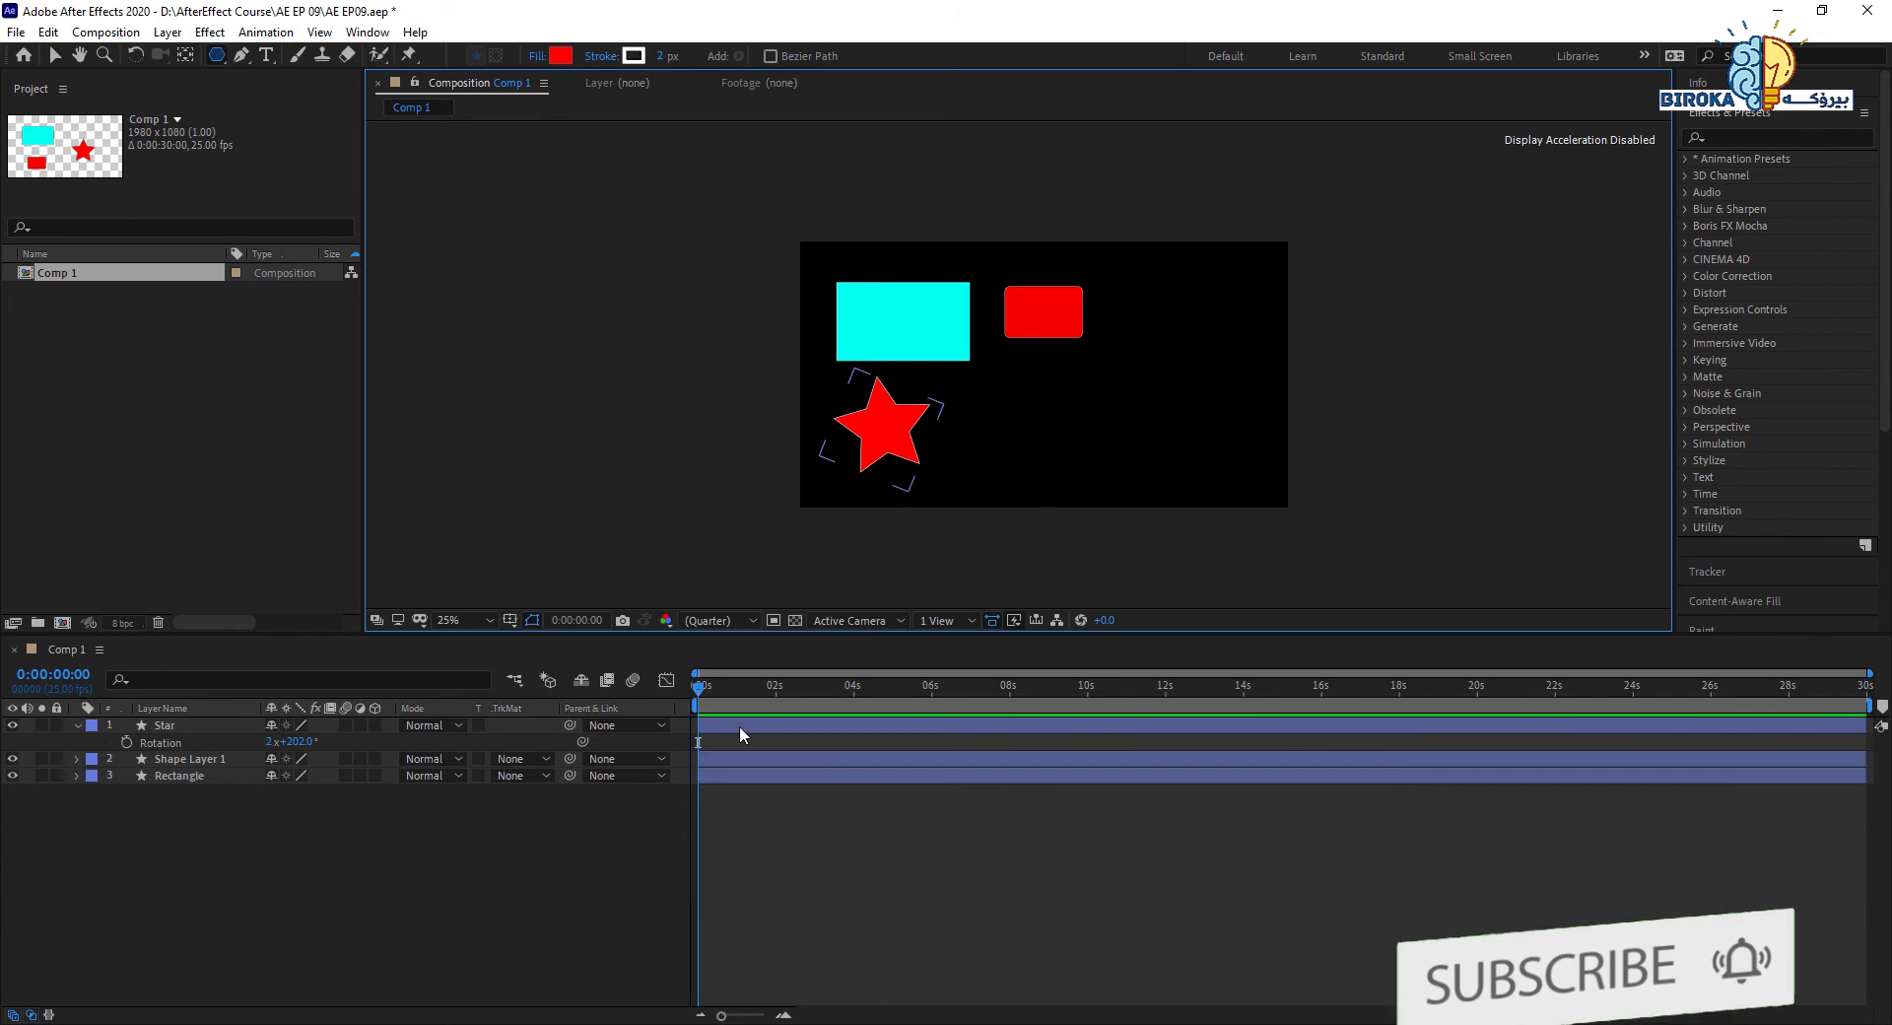
click(597, 868)
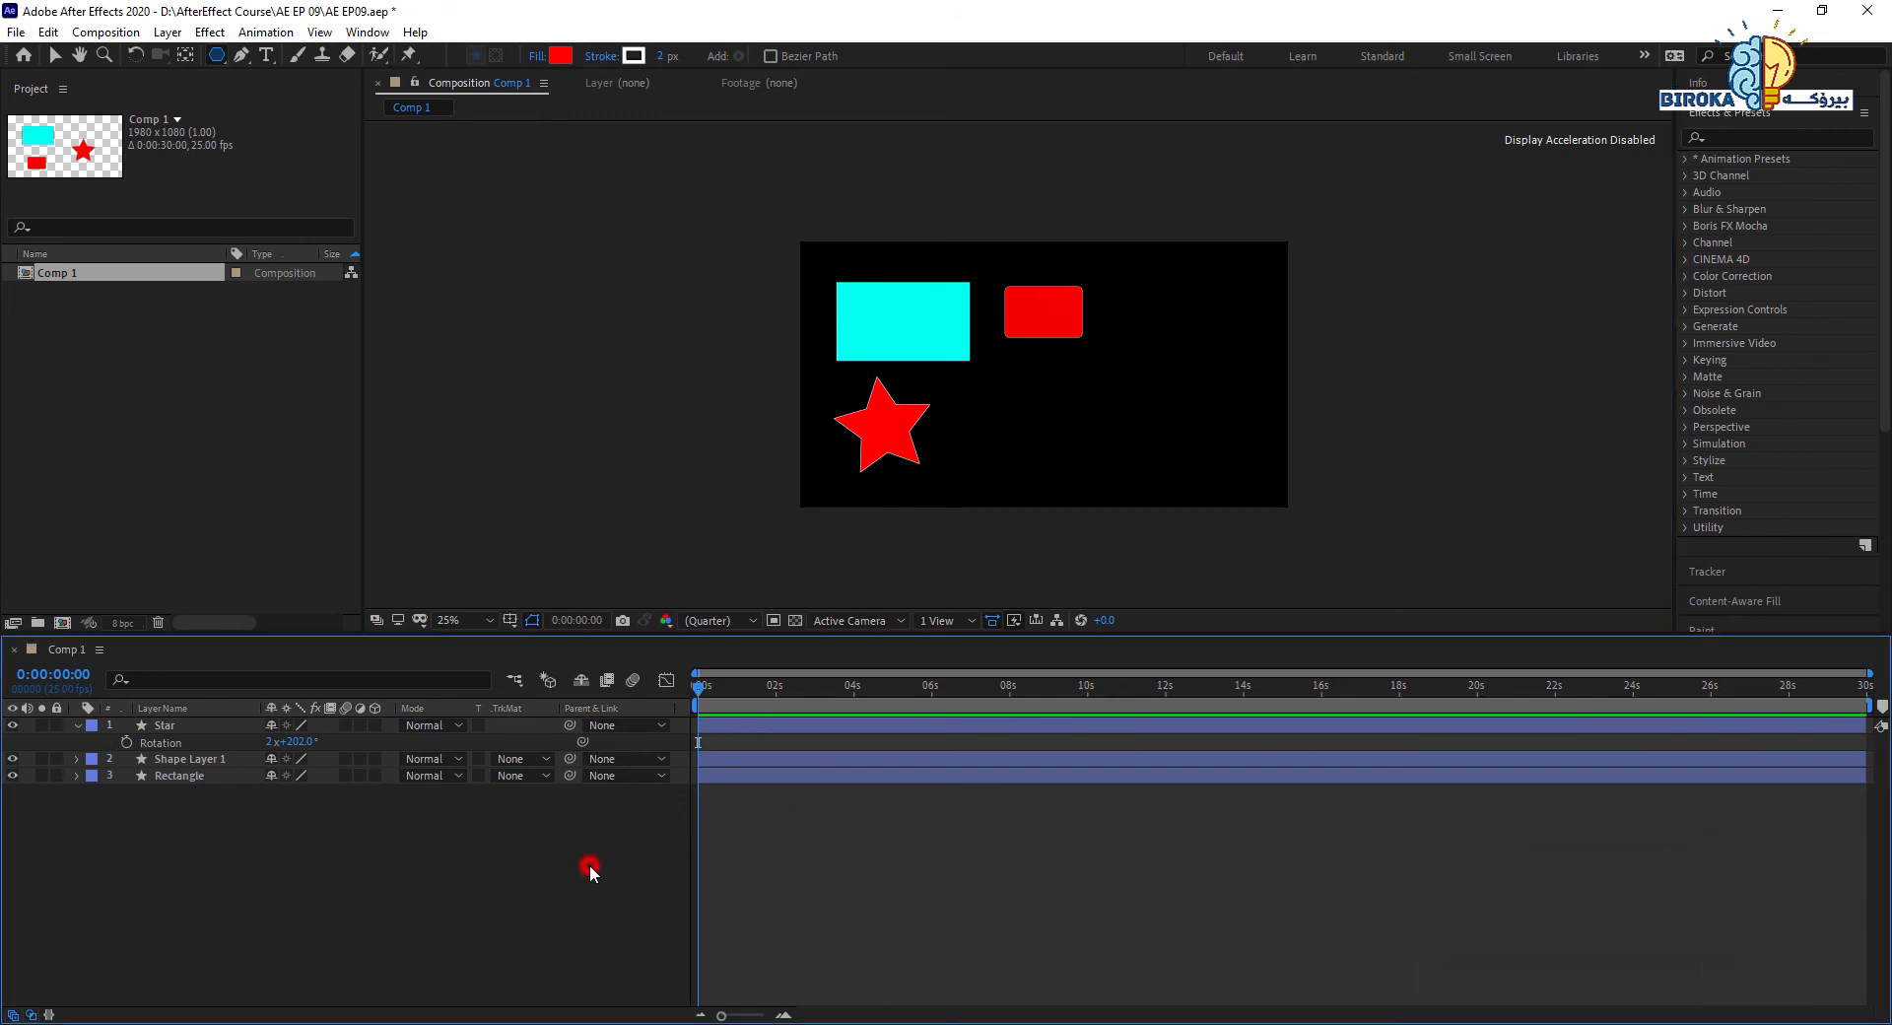
click(78, 727)
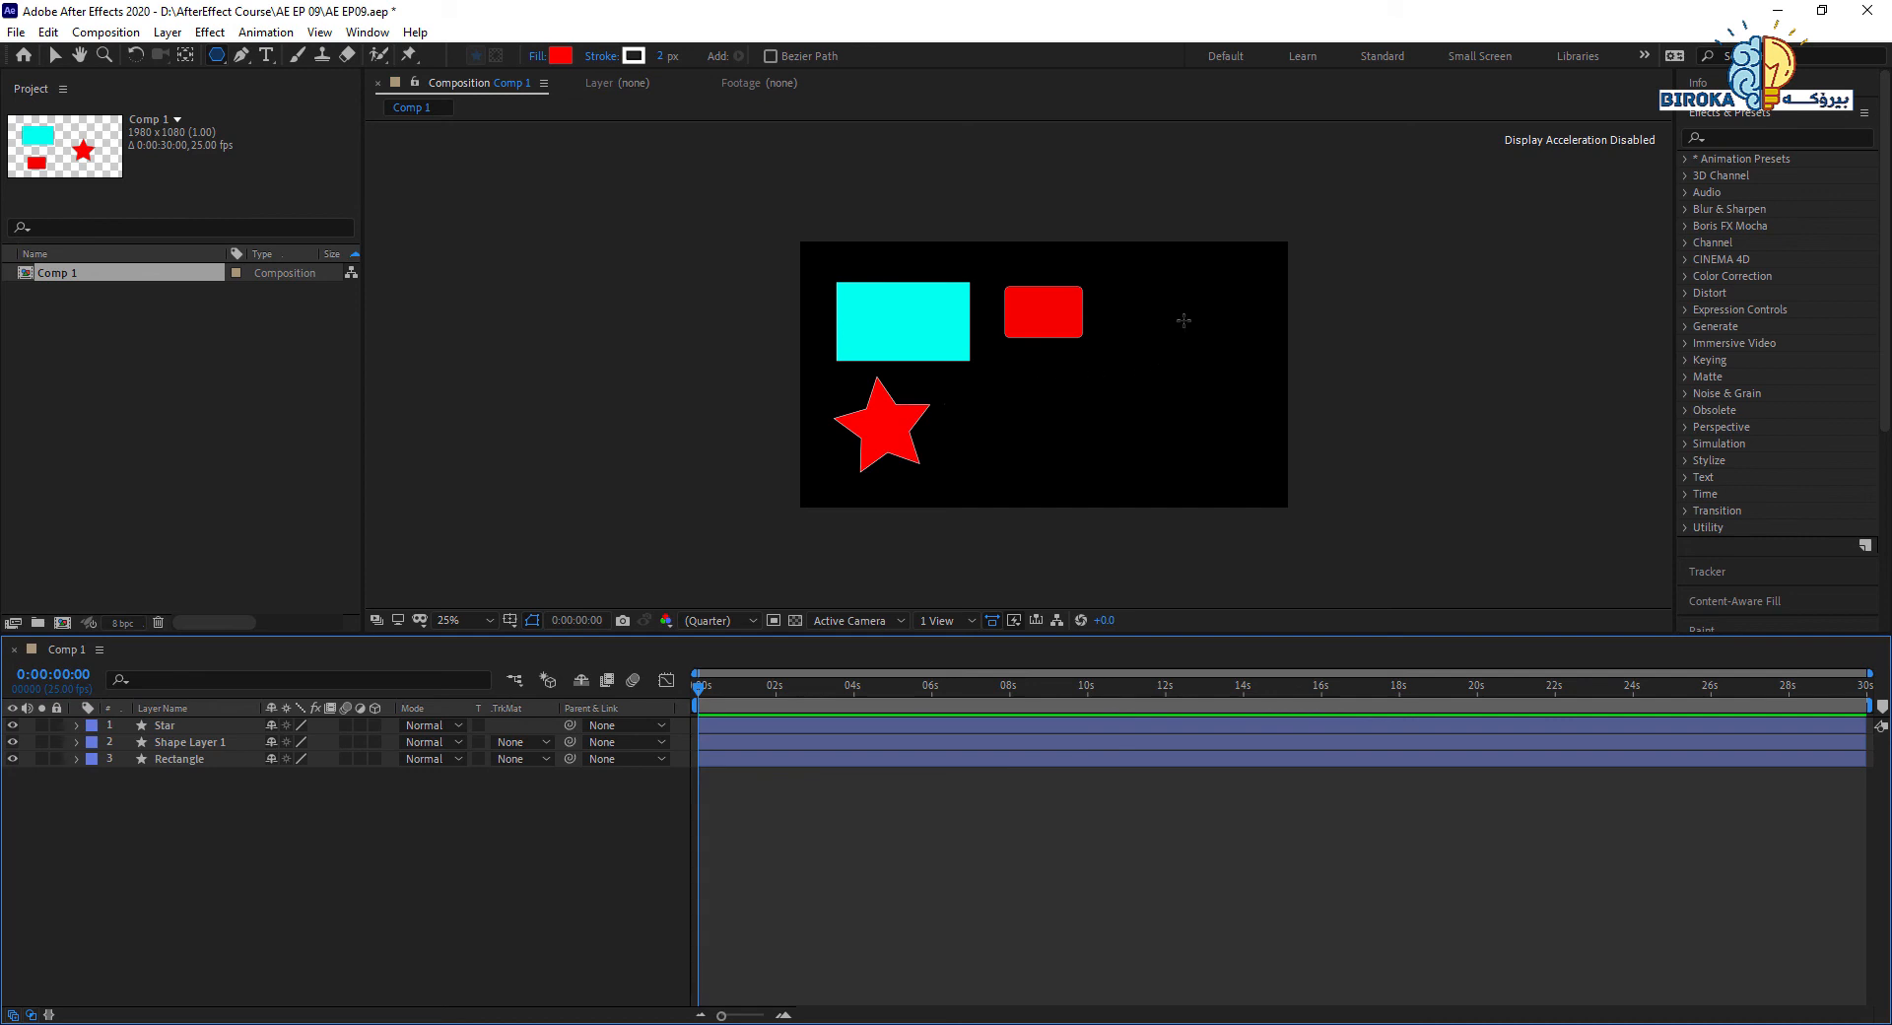
mouse_move(1202, 320)
mouse_down()
mouse_move(1214, 340)
mouse_move(1181, 375)
mouse_up()
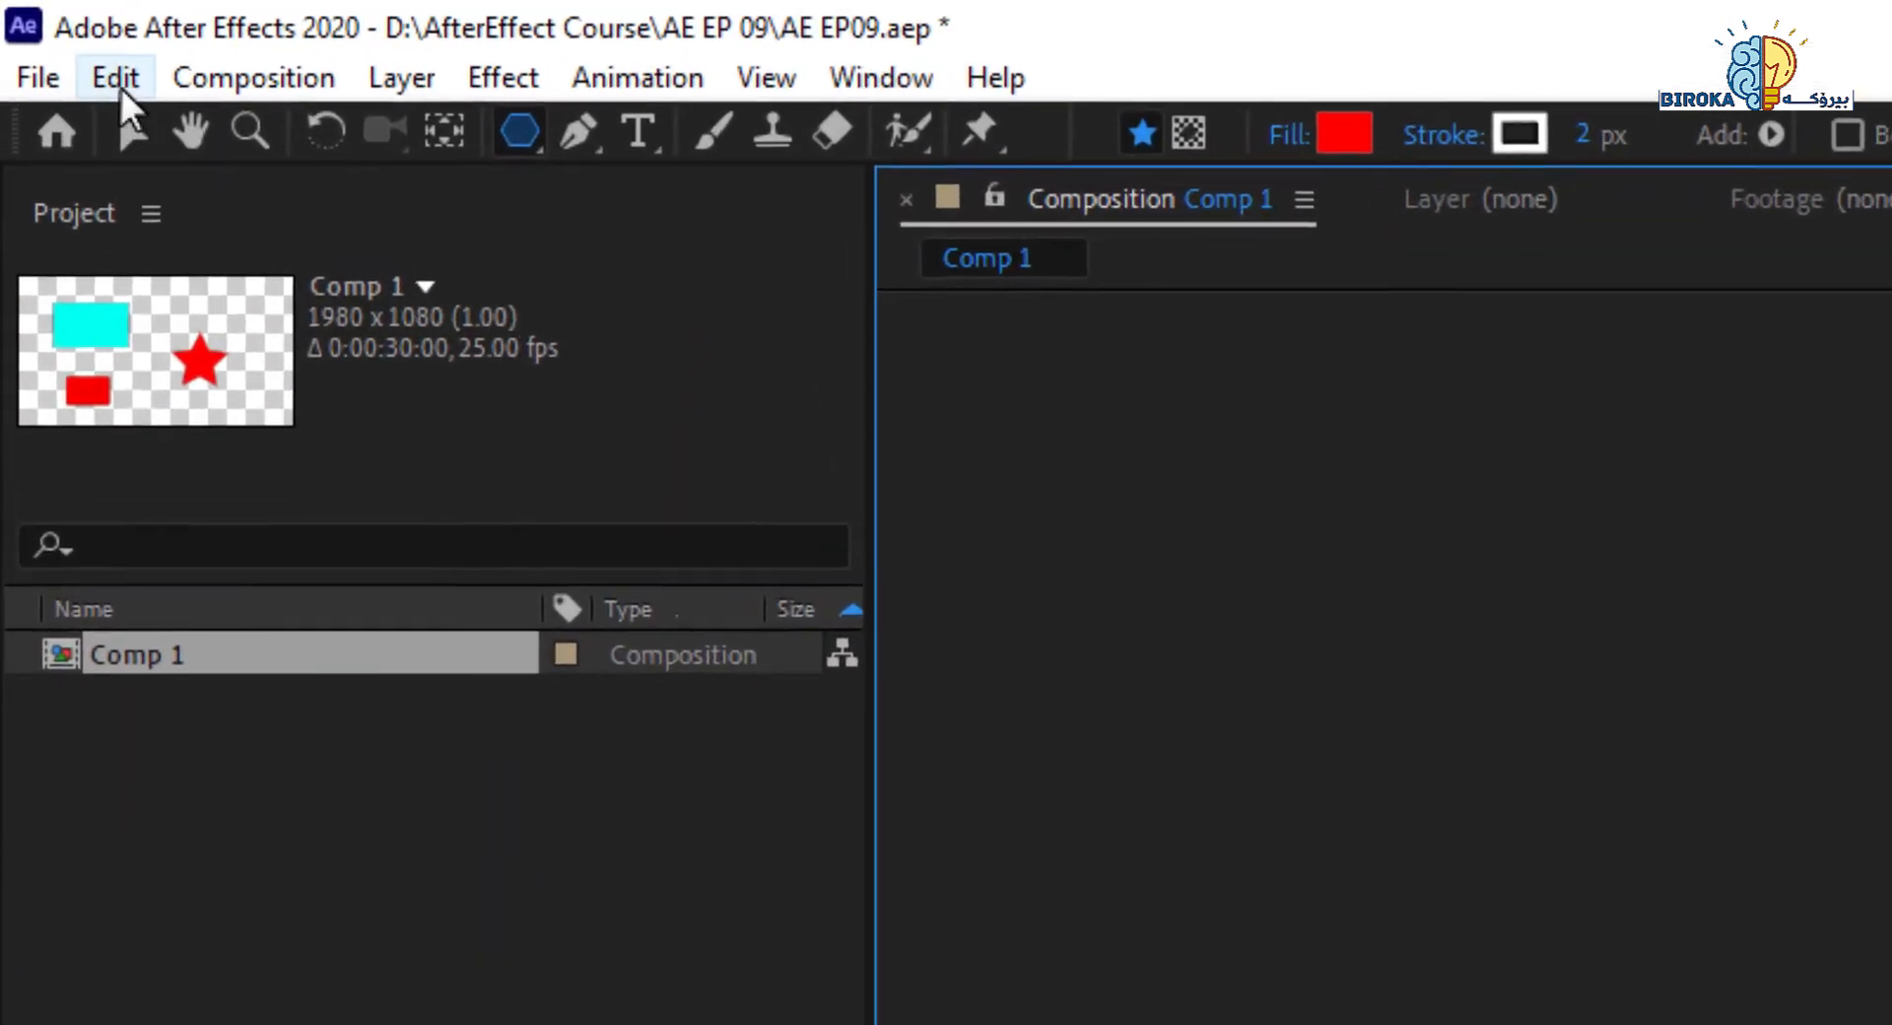
Enable Center Anchor Point in New Shape Layers in the General preferences
click(49, 33)
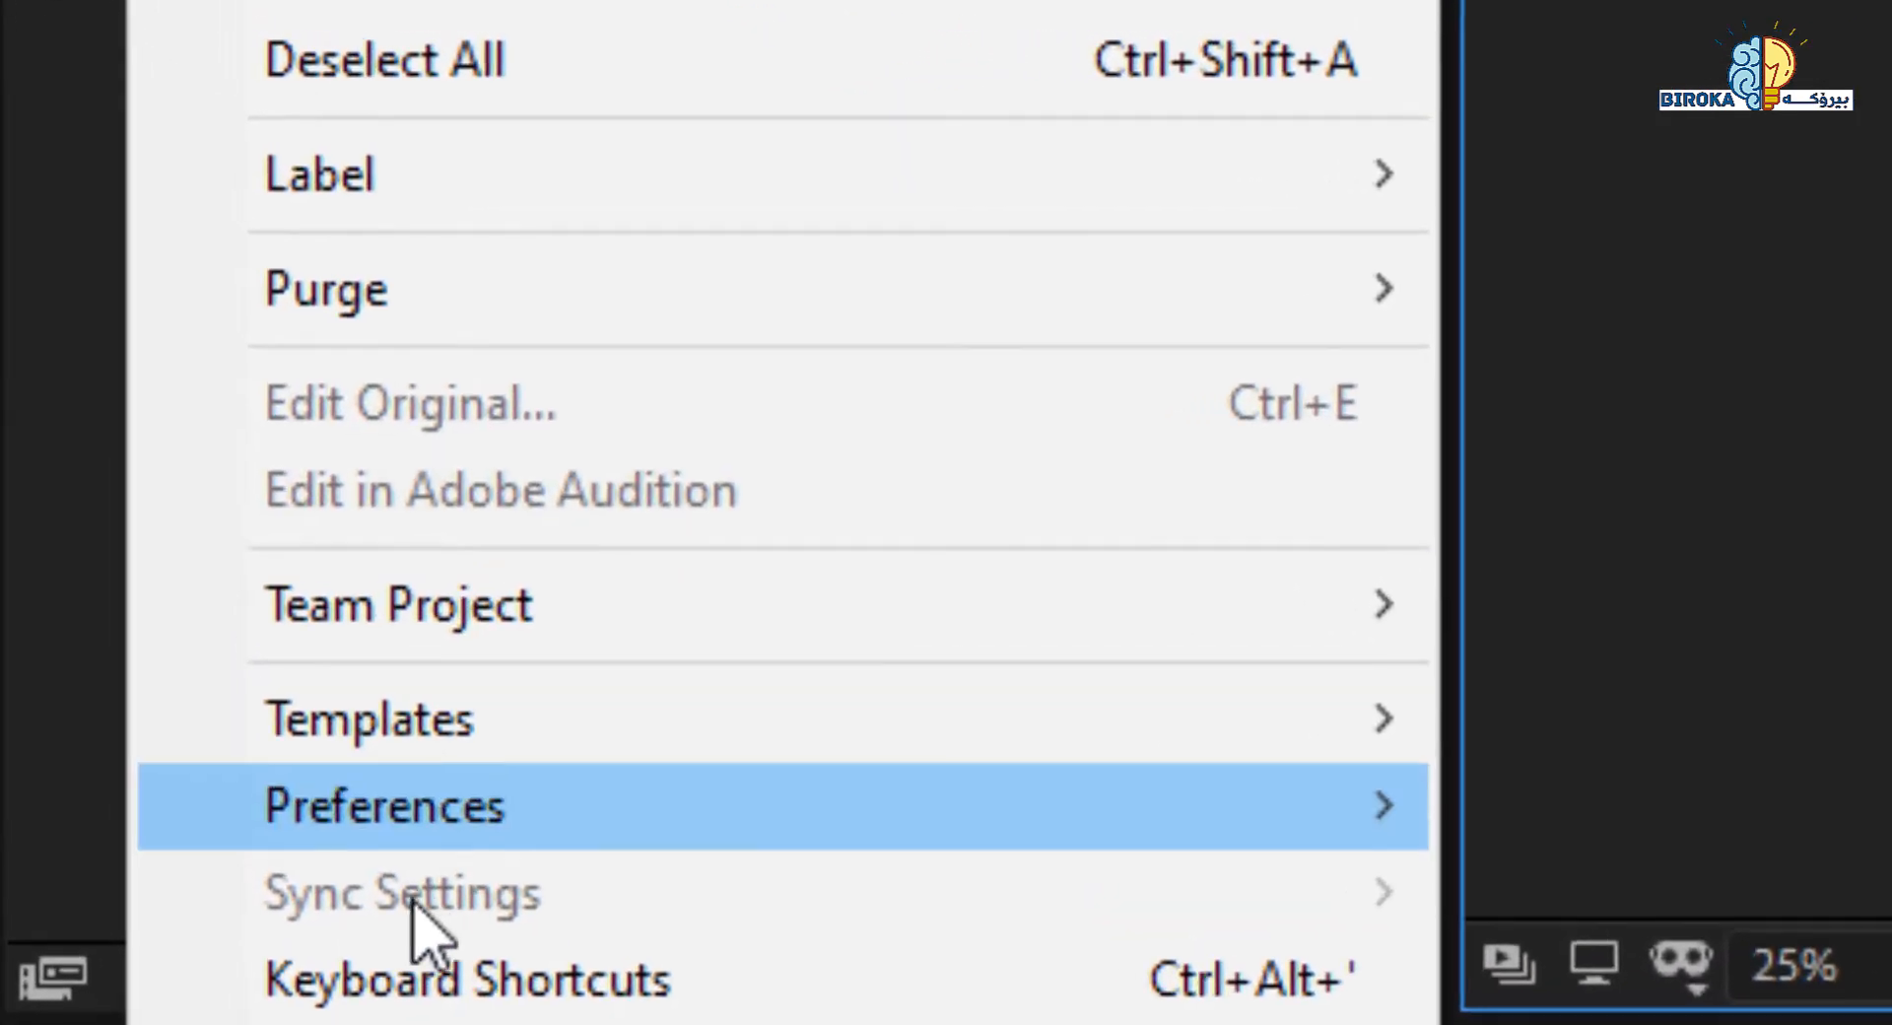
mouse_move(453, 807)
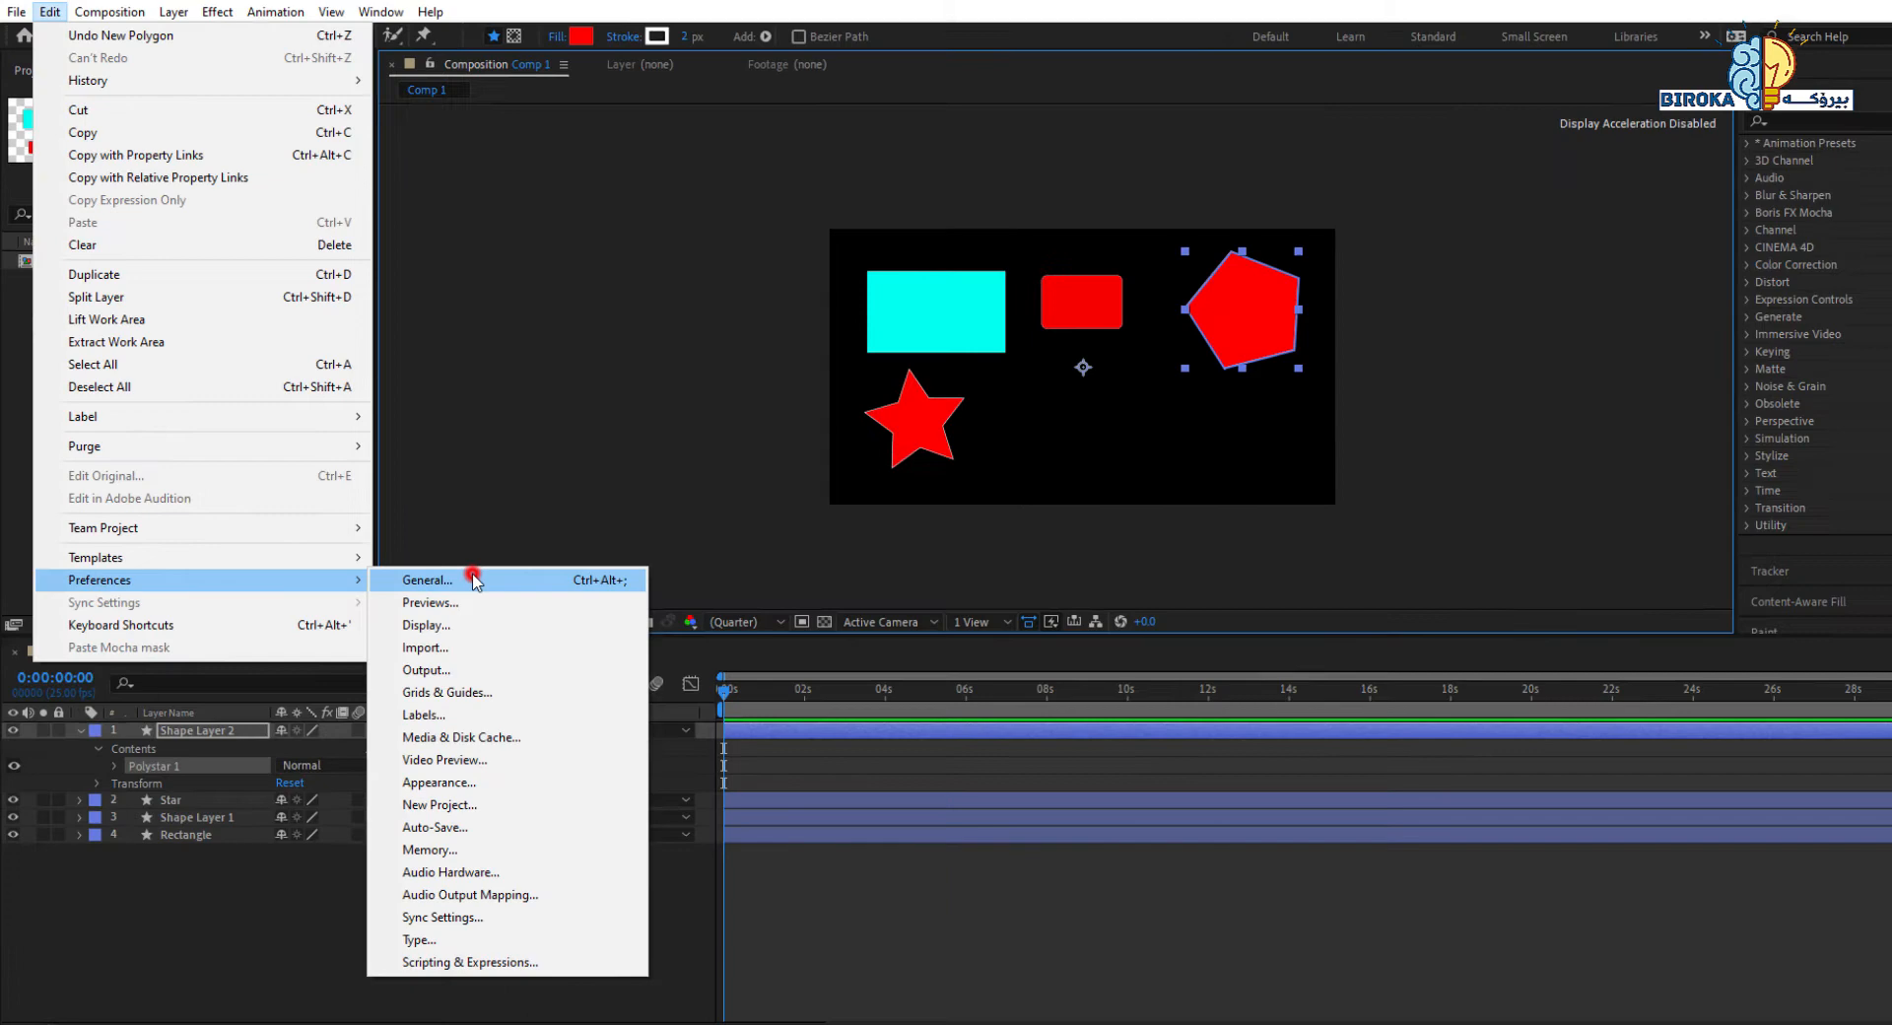
click(455, 571)
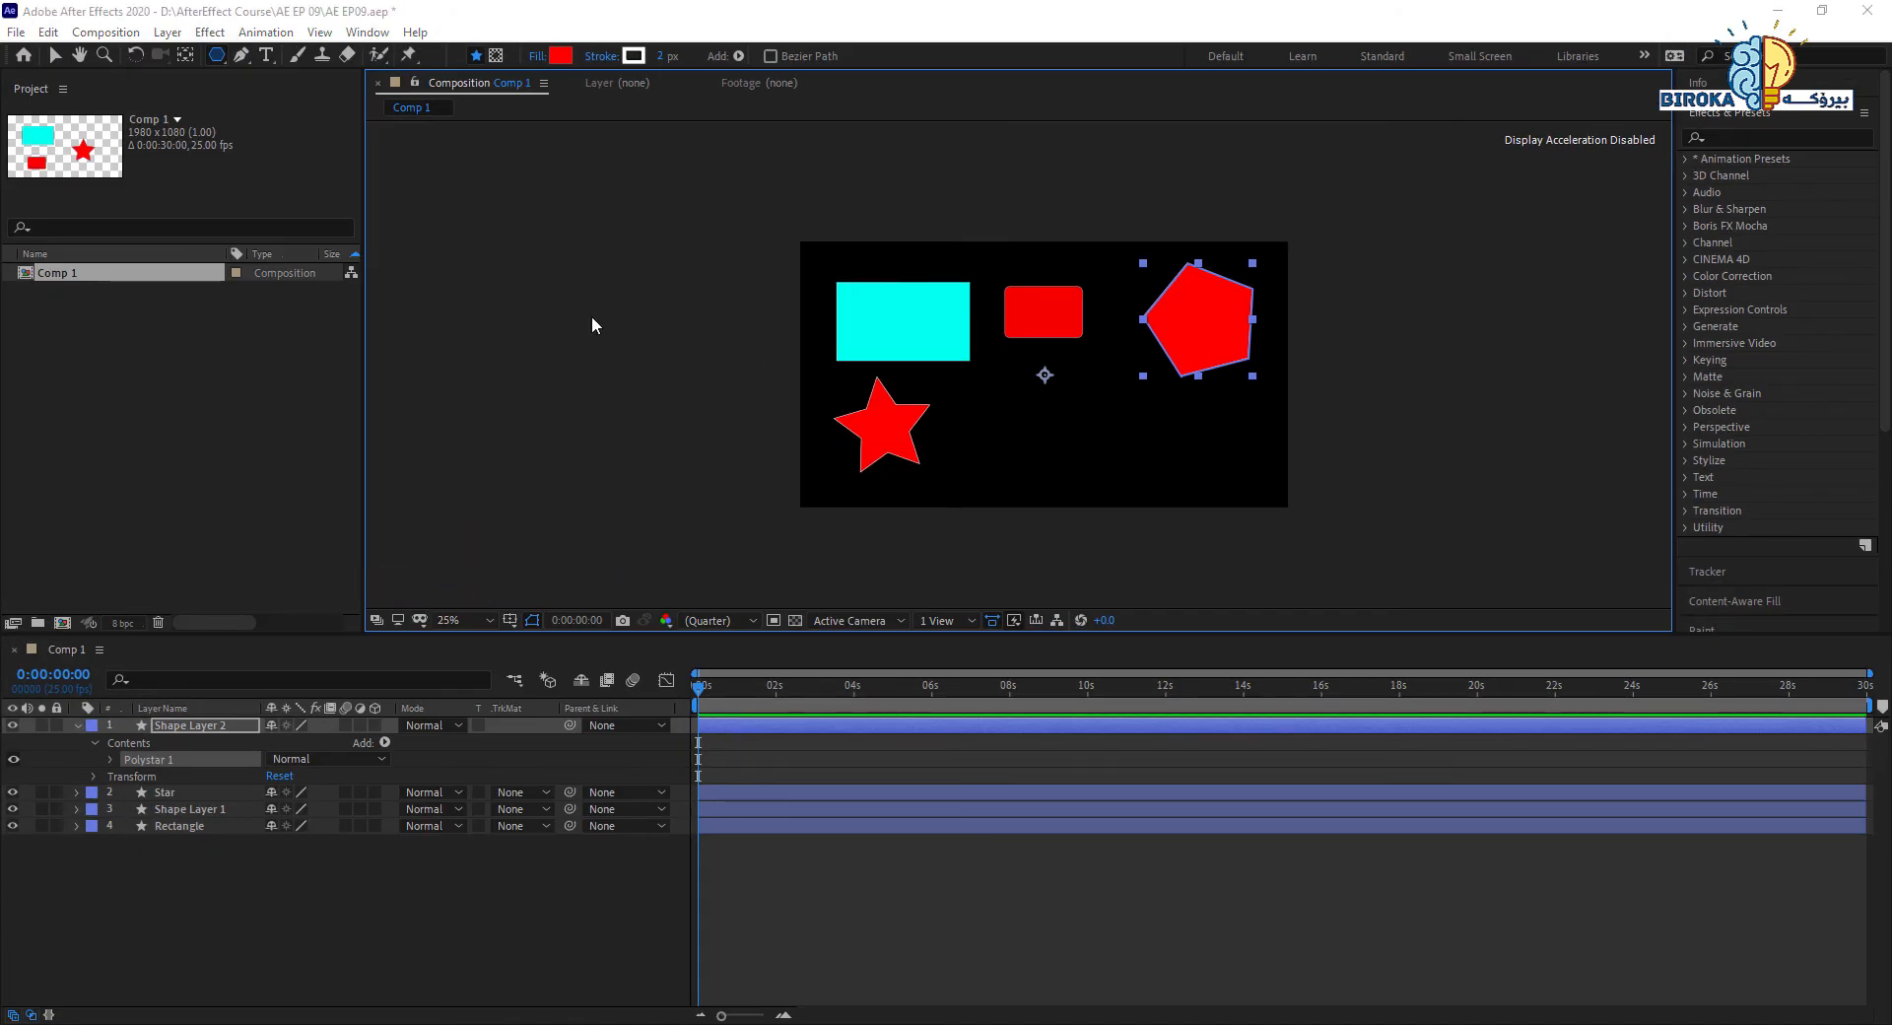
key(ctrl+alt+semicolon)
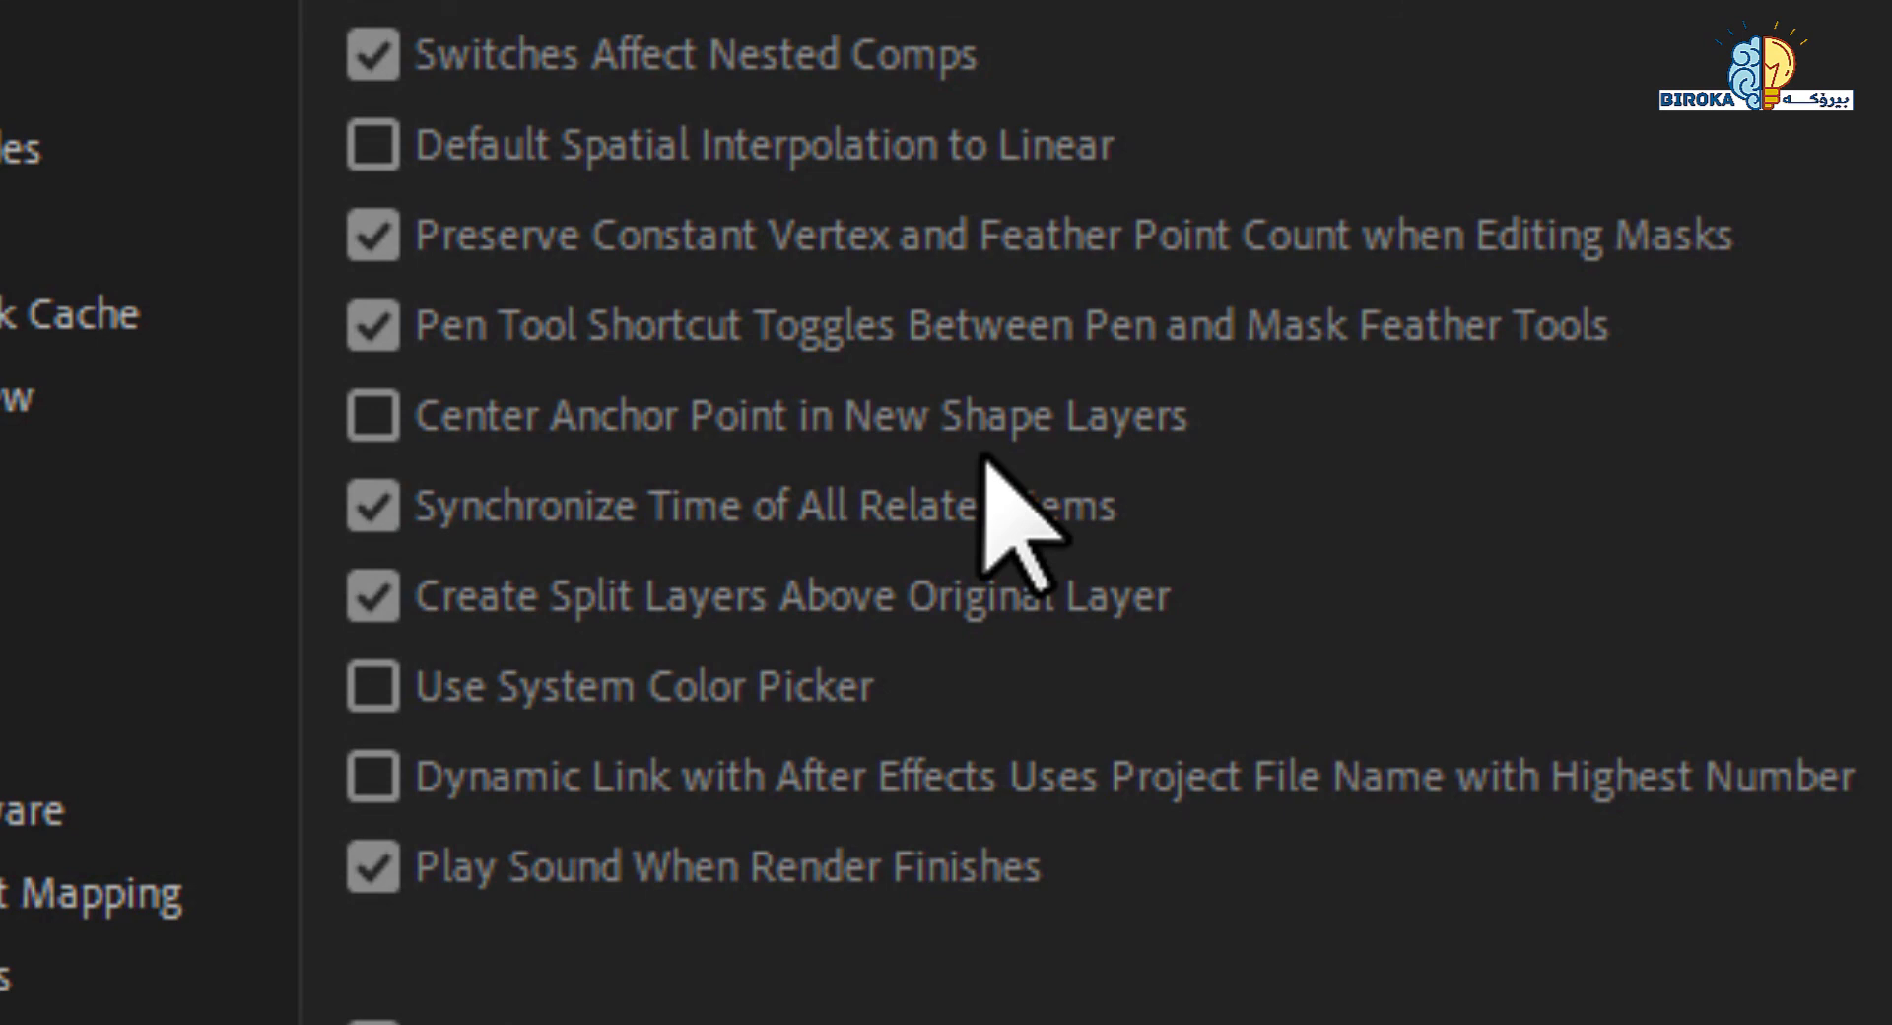
click(373, 415)
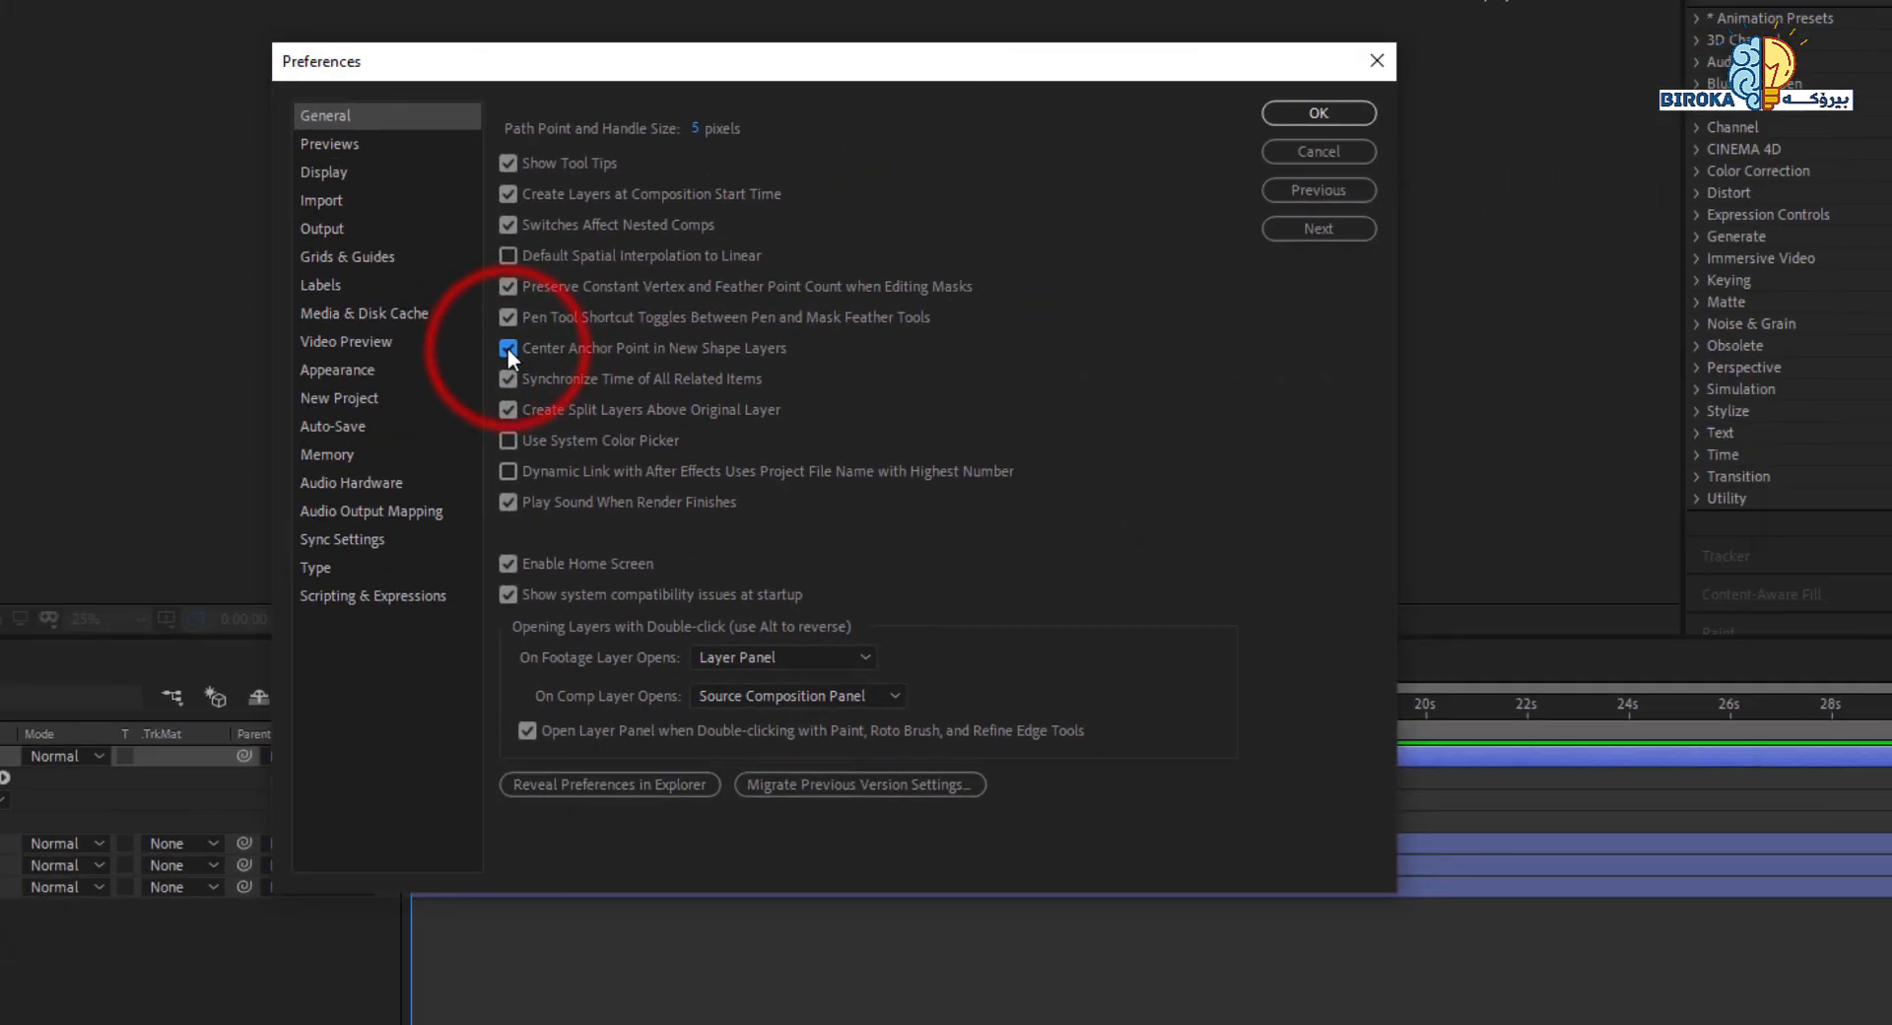
click(1311, 115)
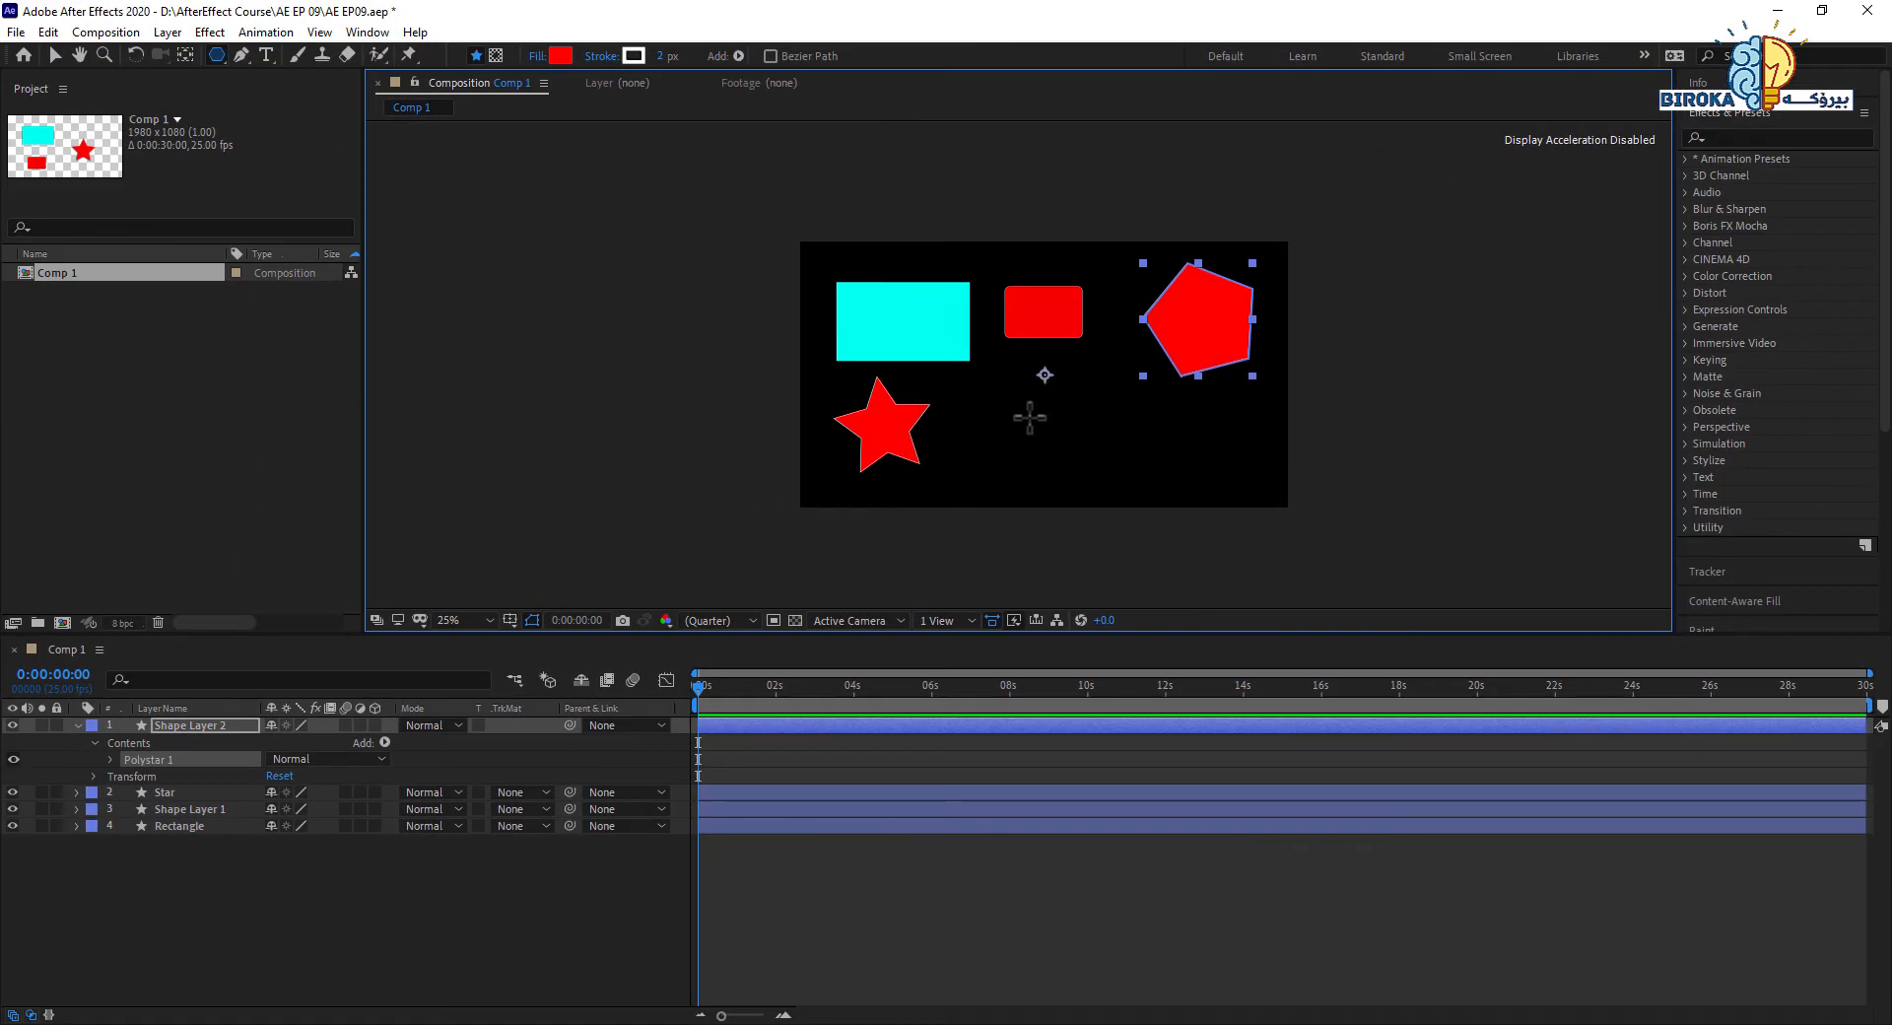
Deselect the pentagon layer and draw a red ellipse with the Ellipse tool in the empty area between the star and the pentagon
click(553, 961)
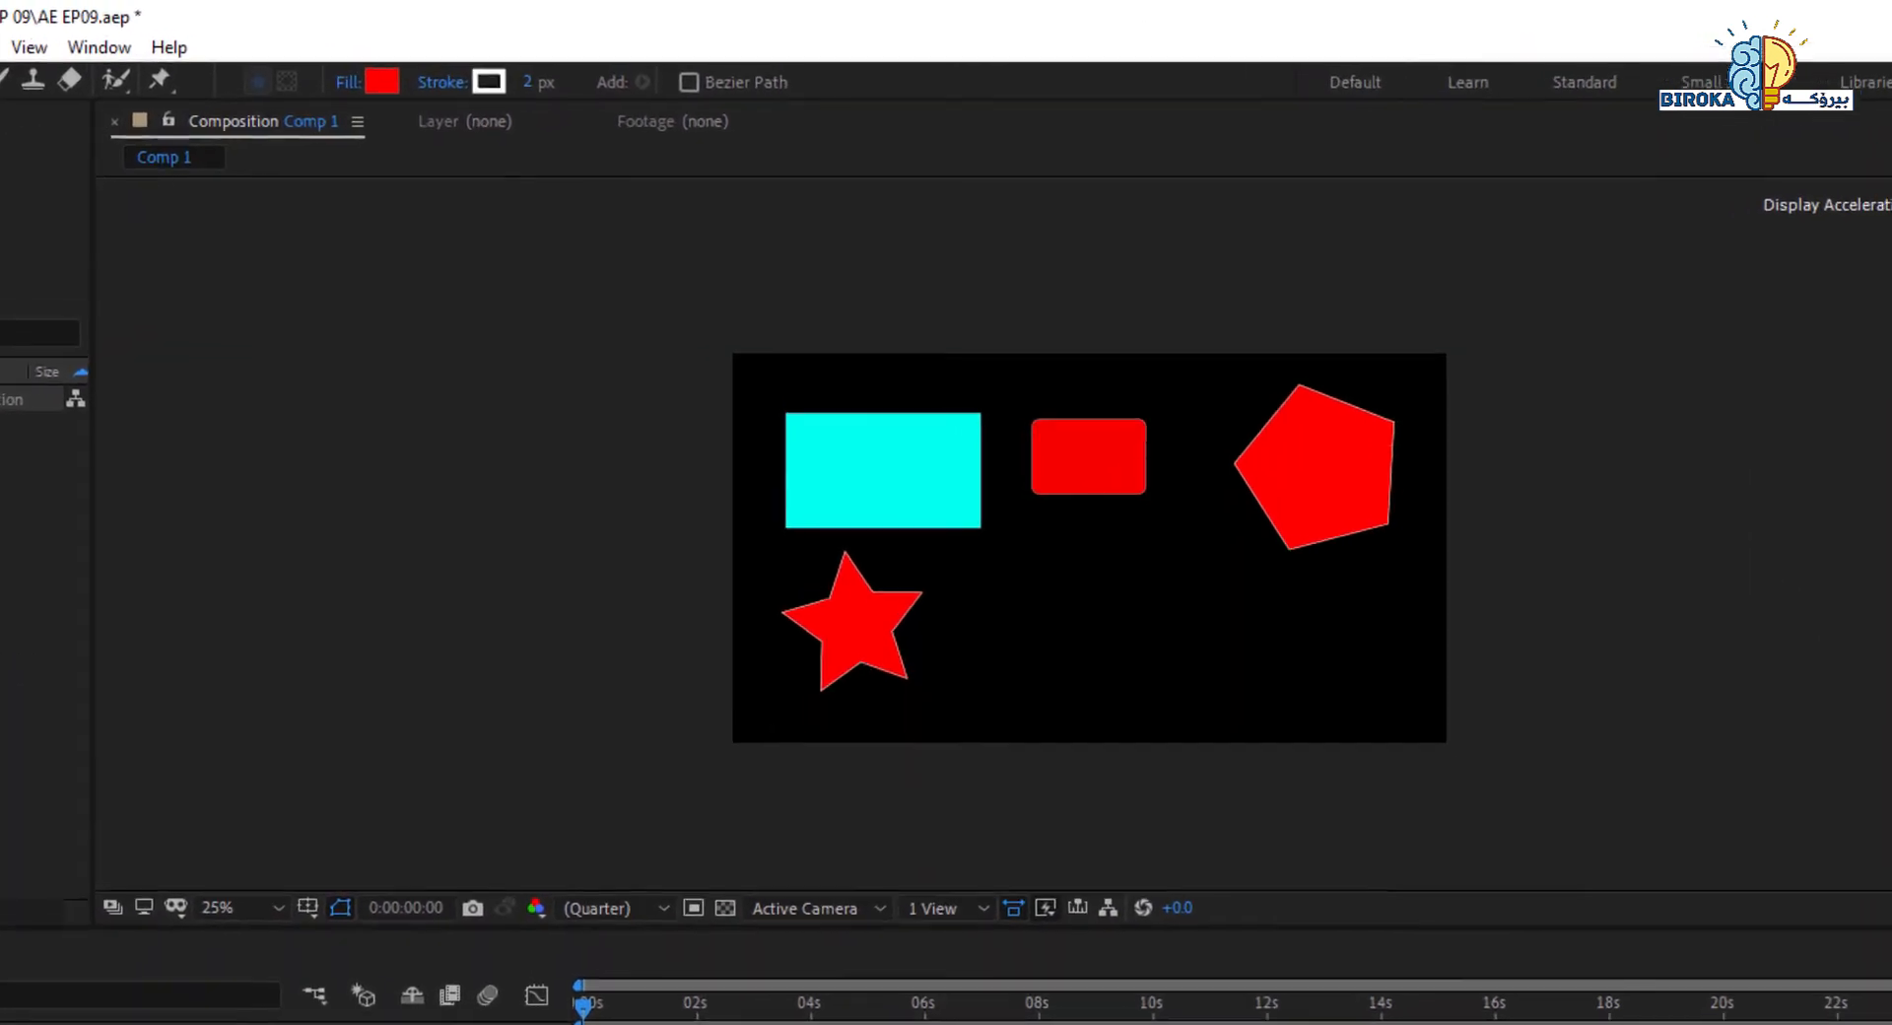
click(218, 56)
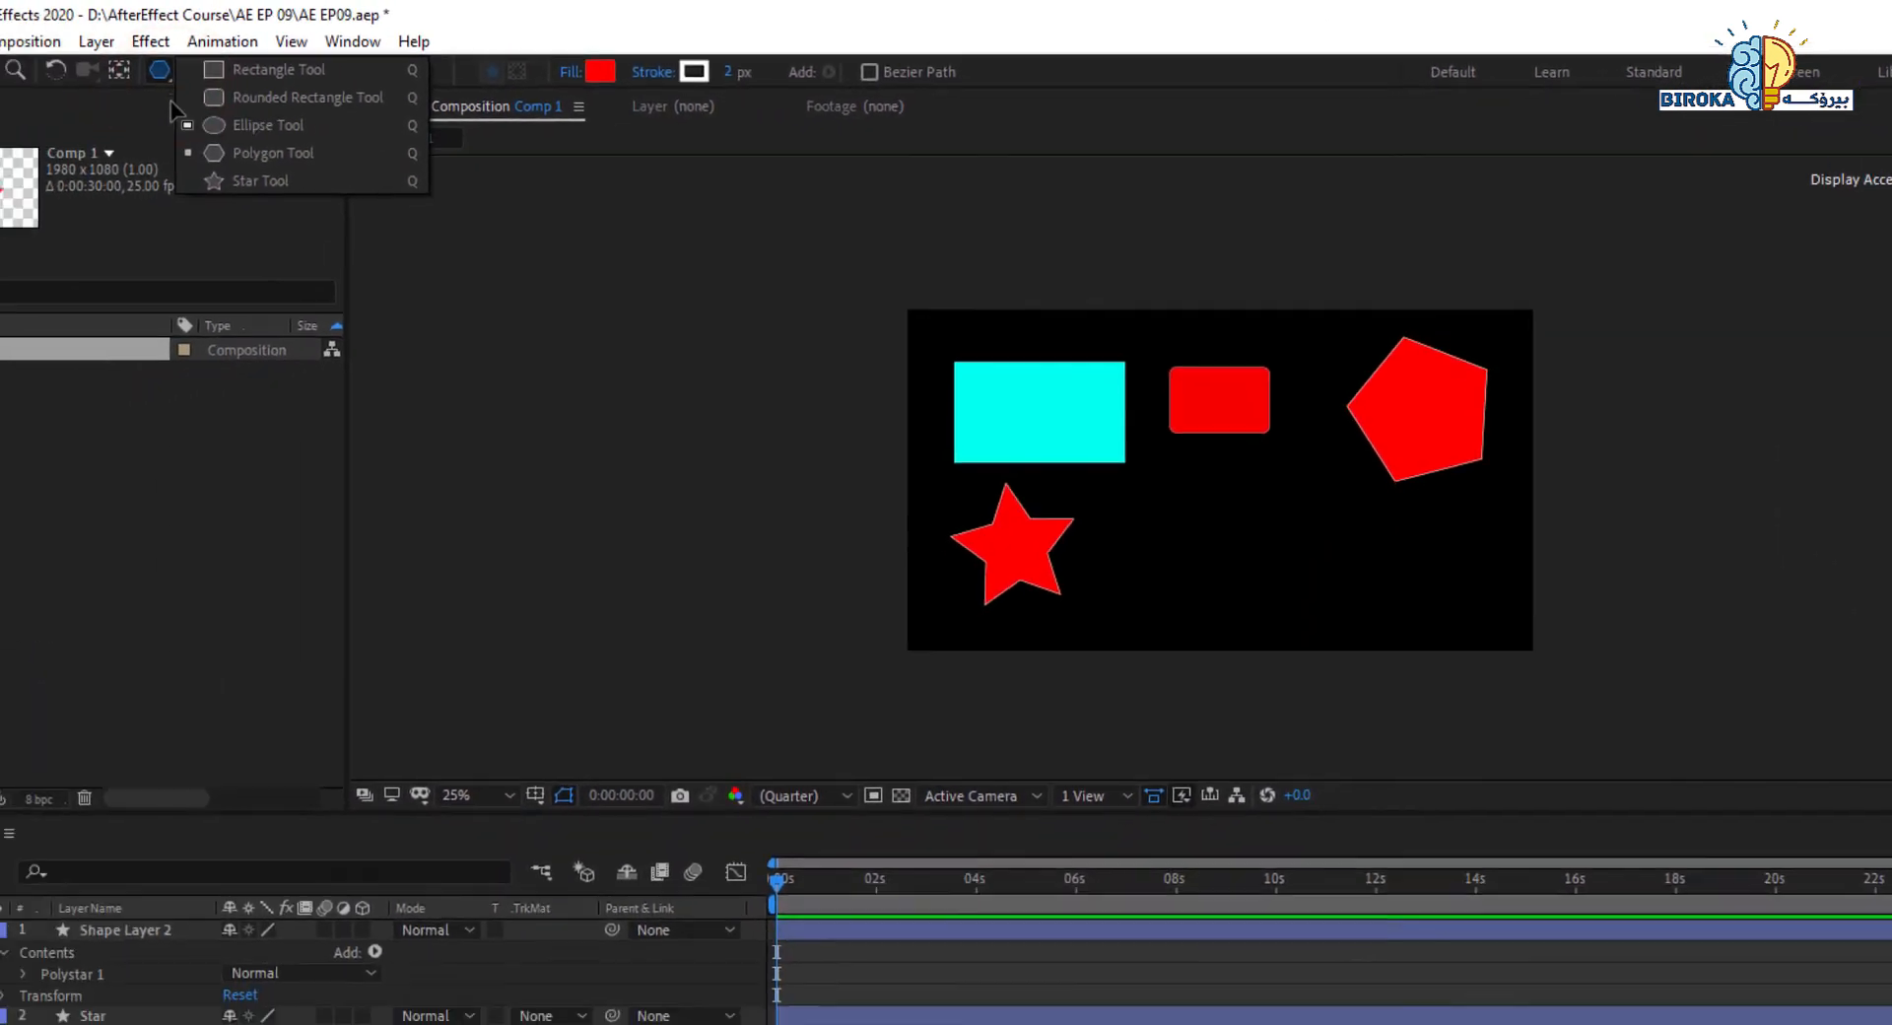
click(248, 128)
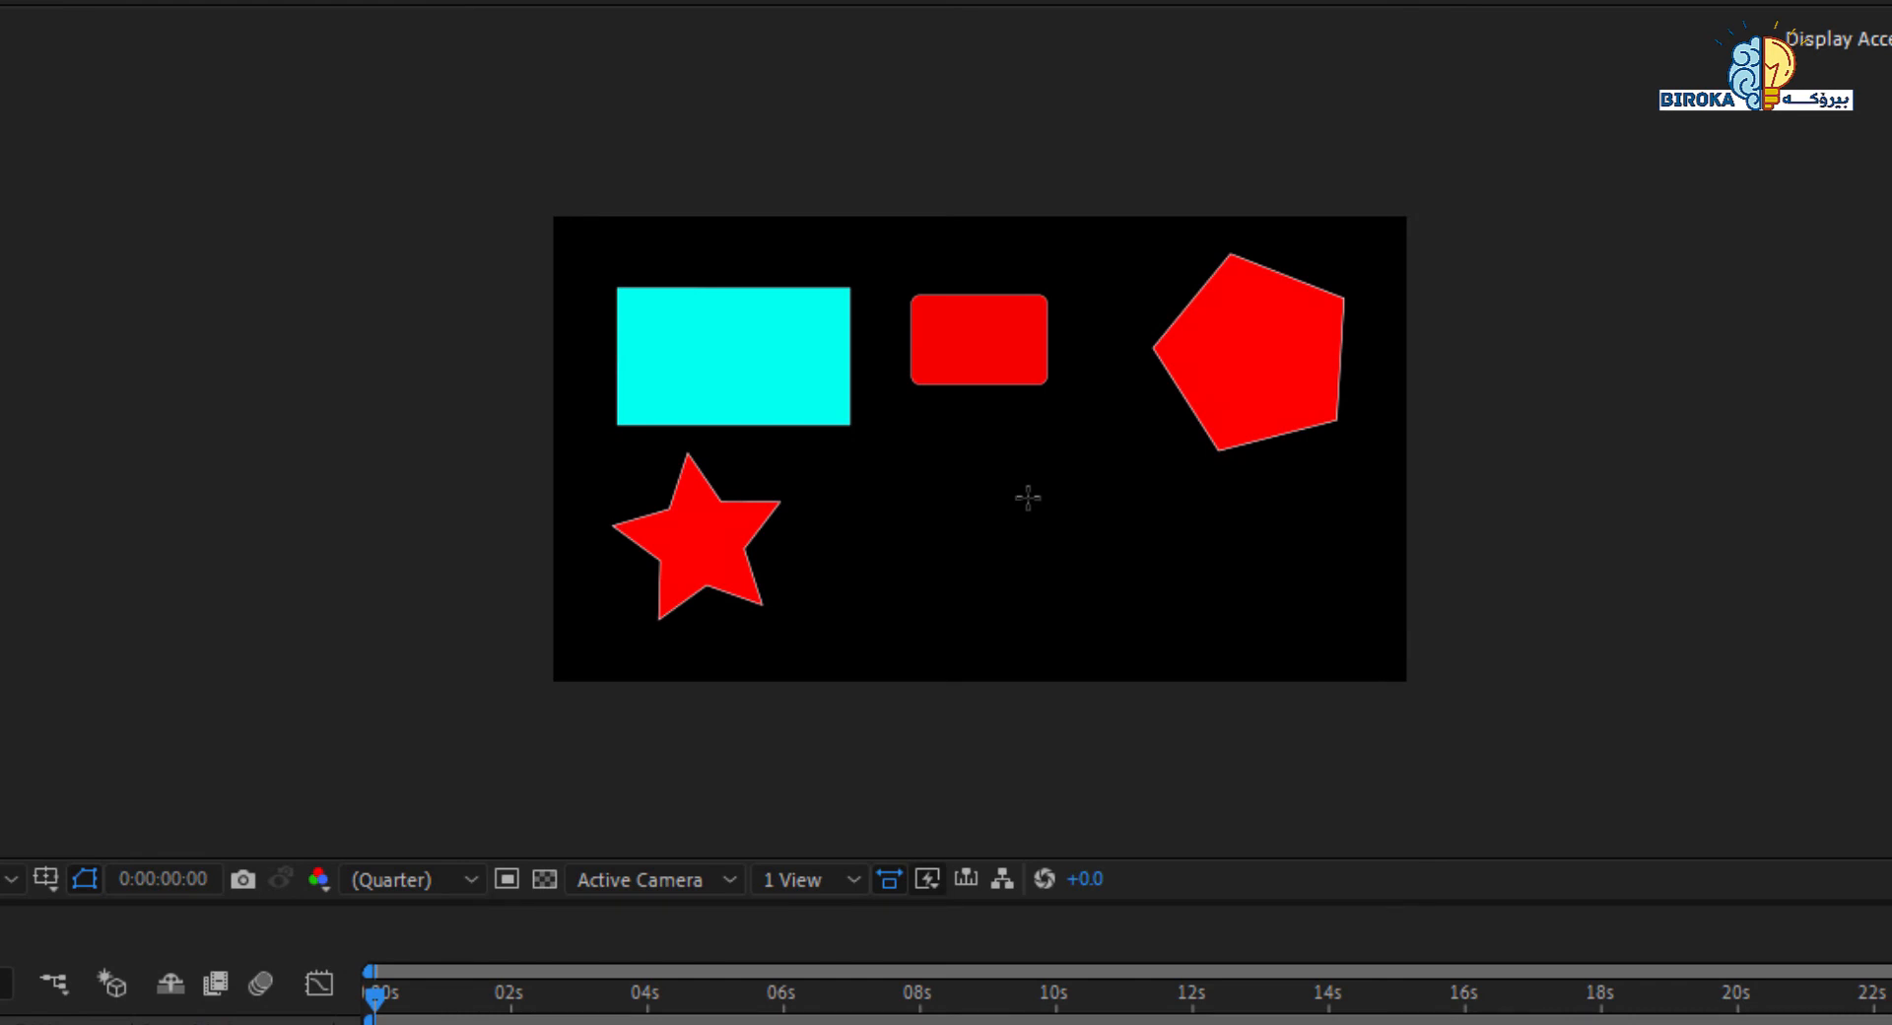
drag(1028, 497, 1194, 625)
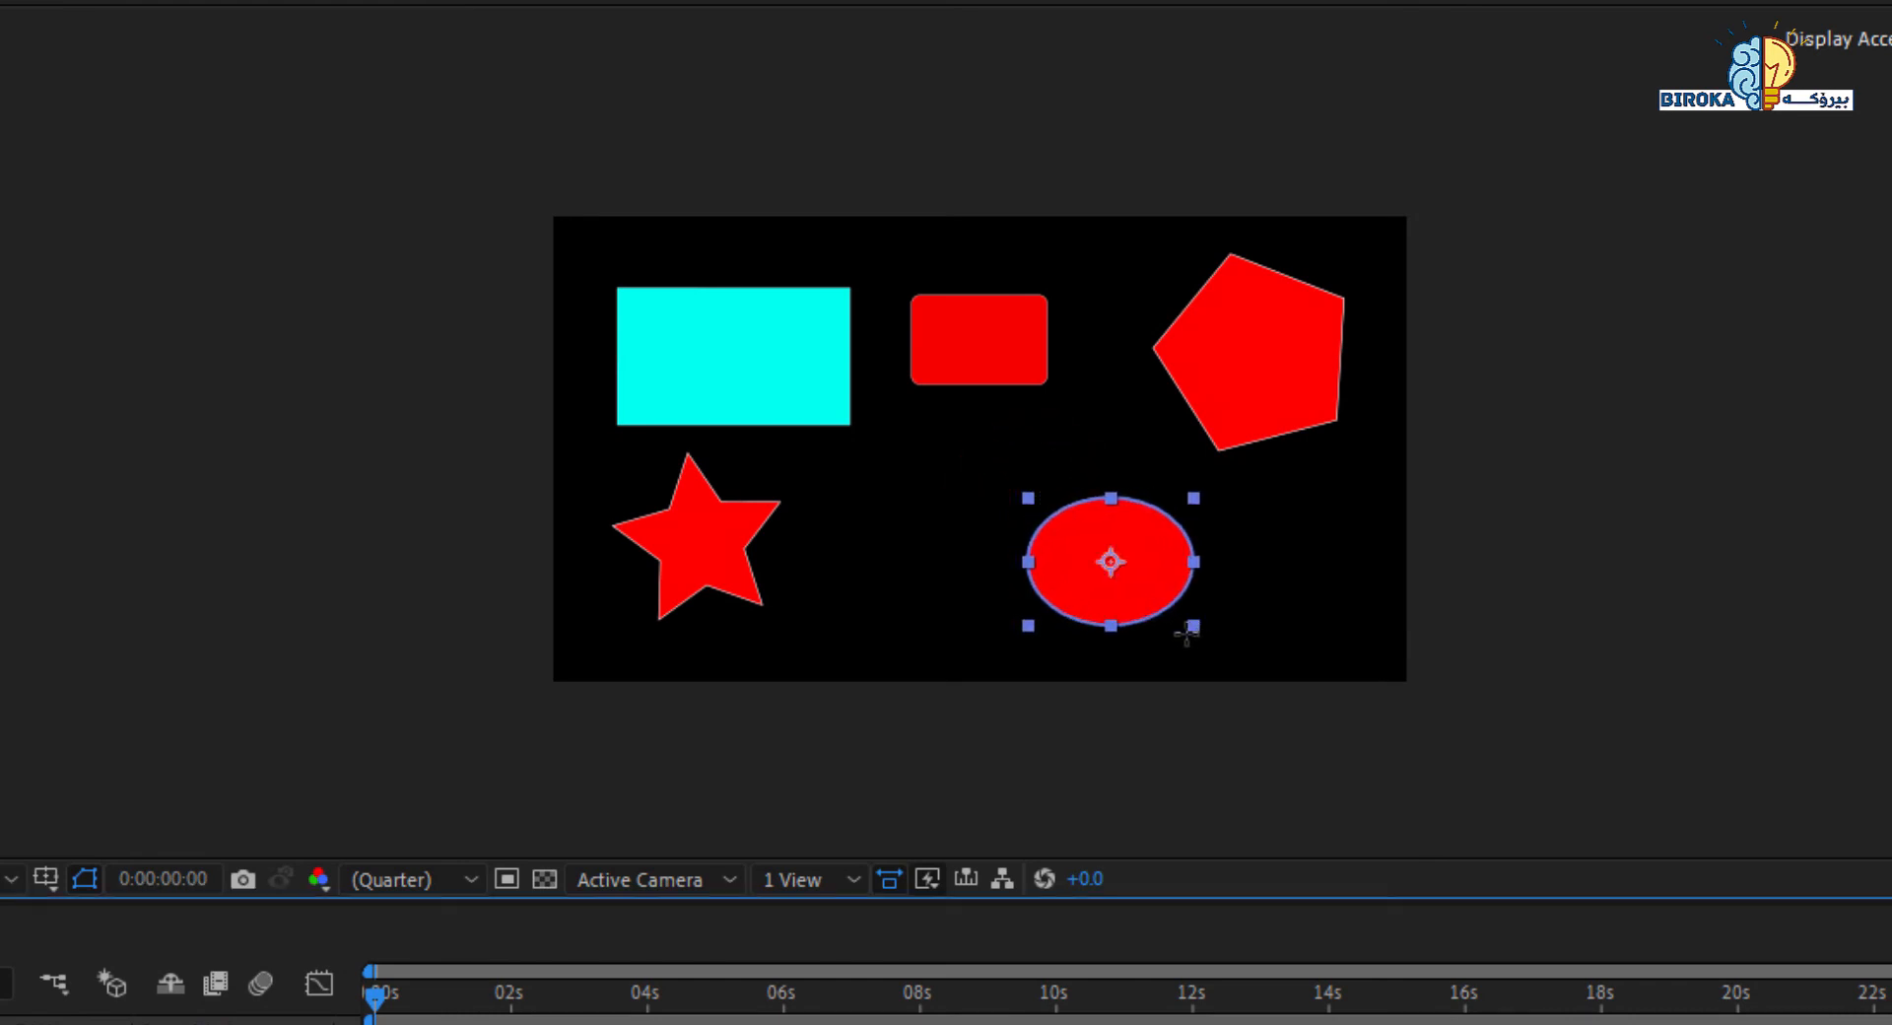